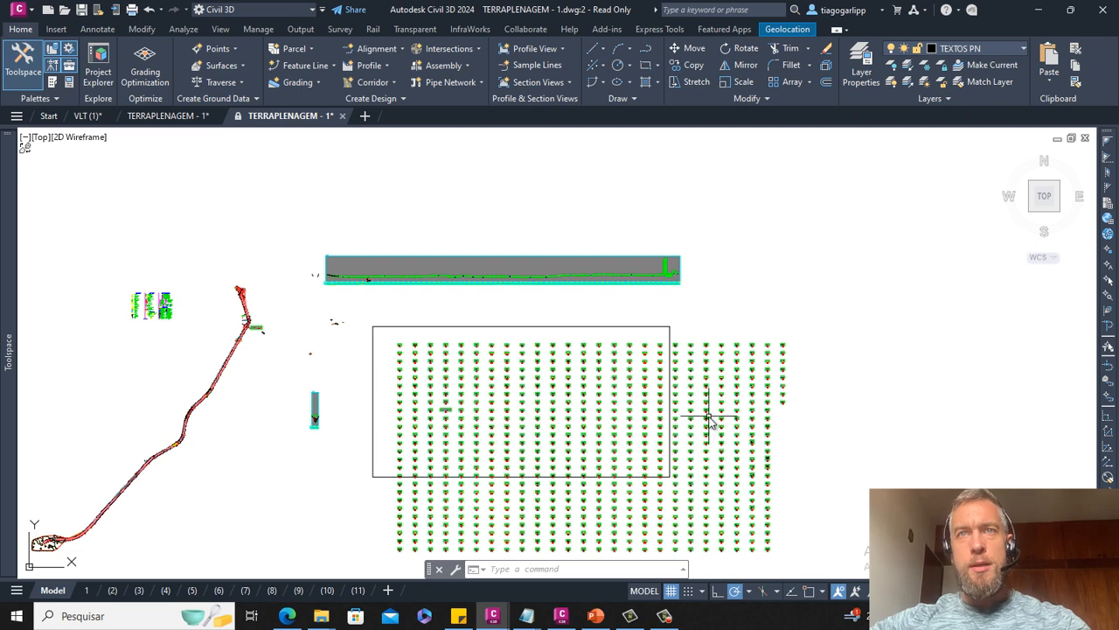
# Look over the whole drawing, including the corridor plan, the profile views and the grid of cross sections
pyautogui.moveTo(707, 420); pyautogui.dragTo(724, 394, button='middle')
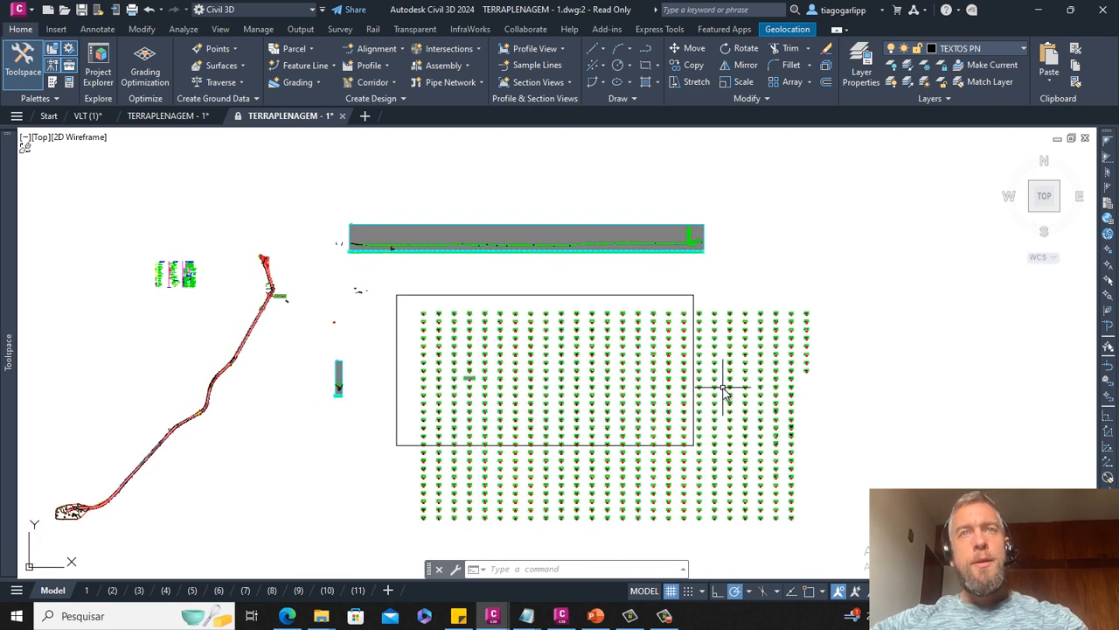
pyautogui.moveTo(424, 355)
pyautogui.mouseDown(button='middle')
pyautogui.moveTo(499, 335)
pyautogui.moveTo(463, 323)
pyautogui.mouseUp(button='middle')
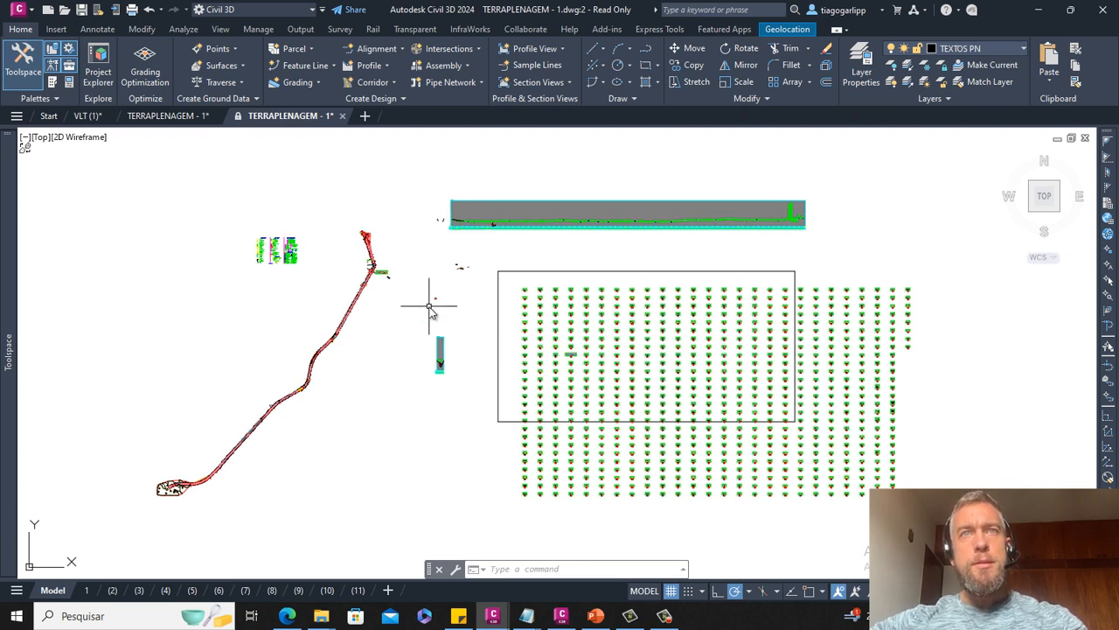
pyautogui.moveTo(429, 305); pyautogui.dragTo(452, 315, button='middle')
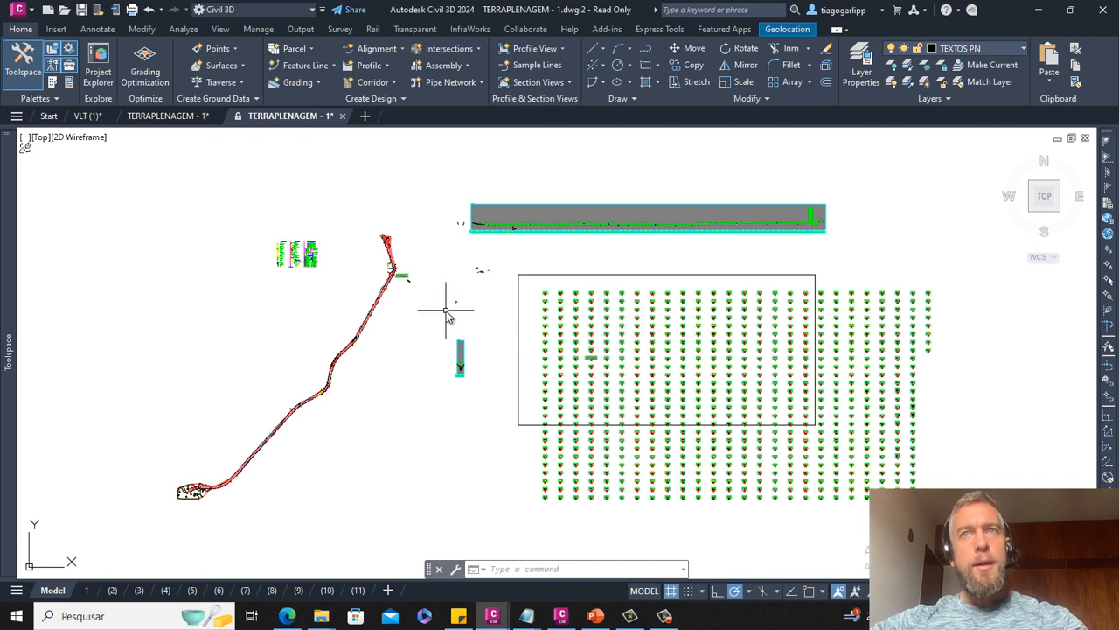
pyautogui.moveTo(445, 312); pyautogui.dragTo(474, 313, button='middle')
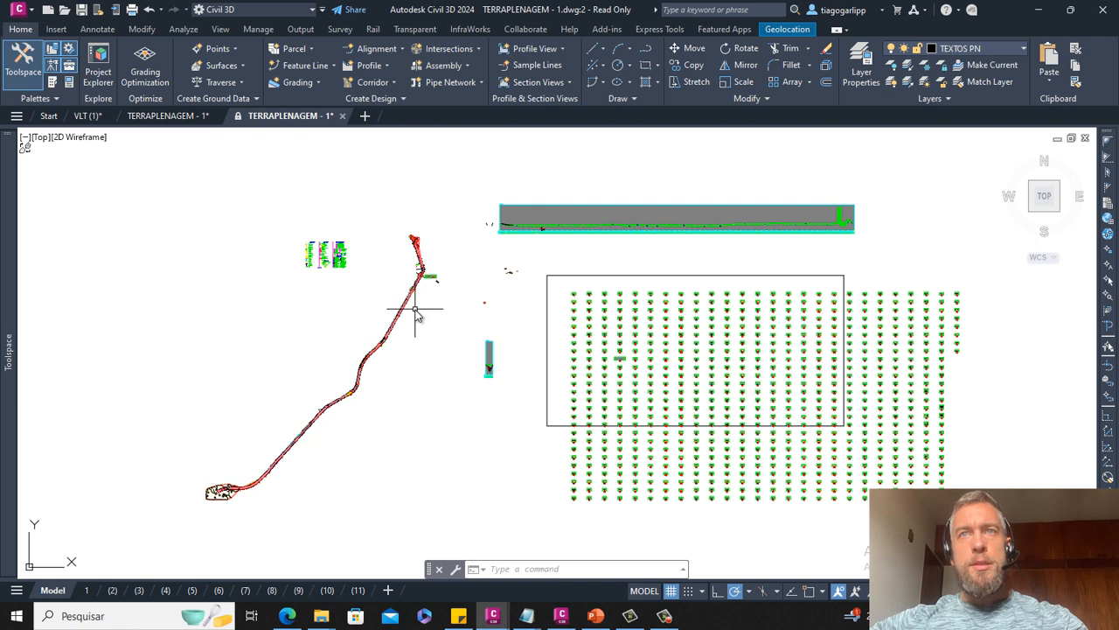
pyautogui.moveTo(416, 315)
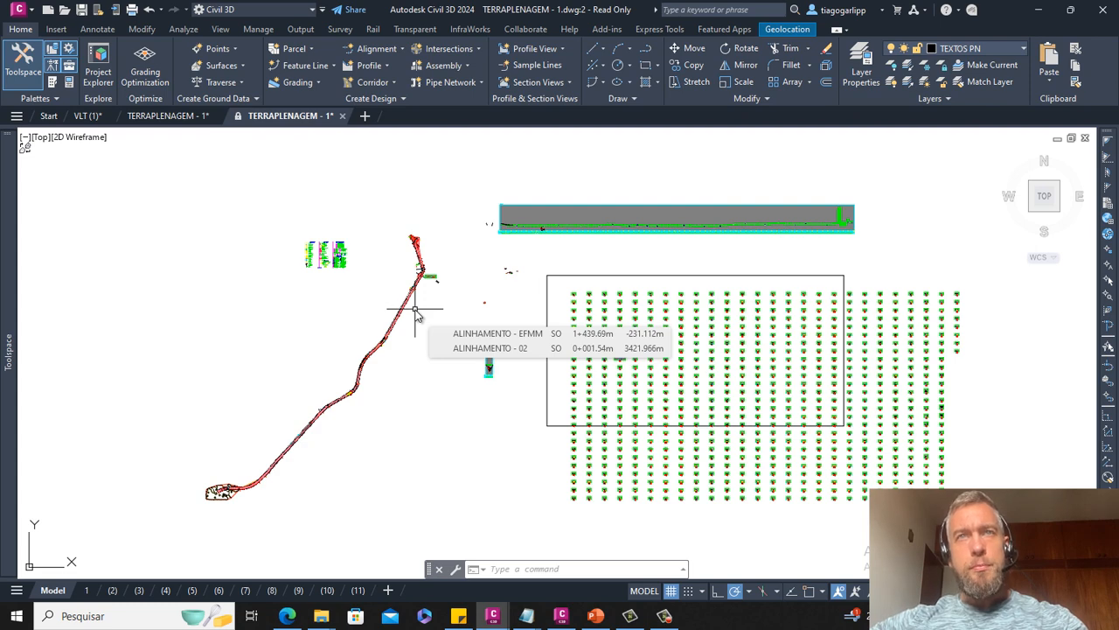
pyautogui.scroll(2, 499, 277)
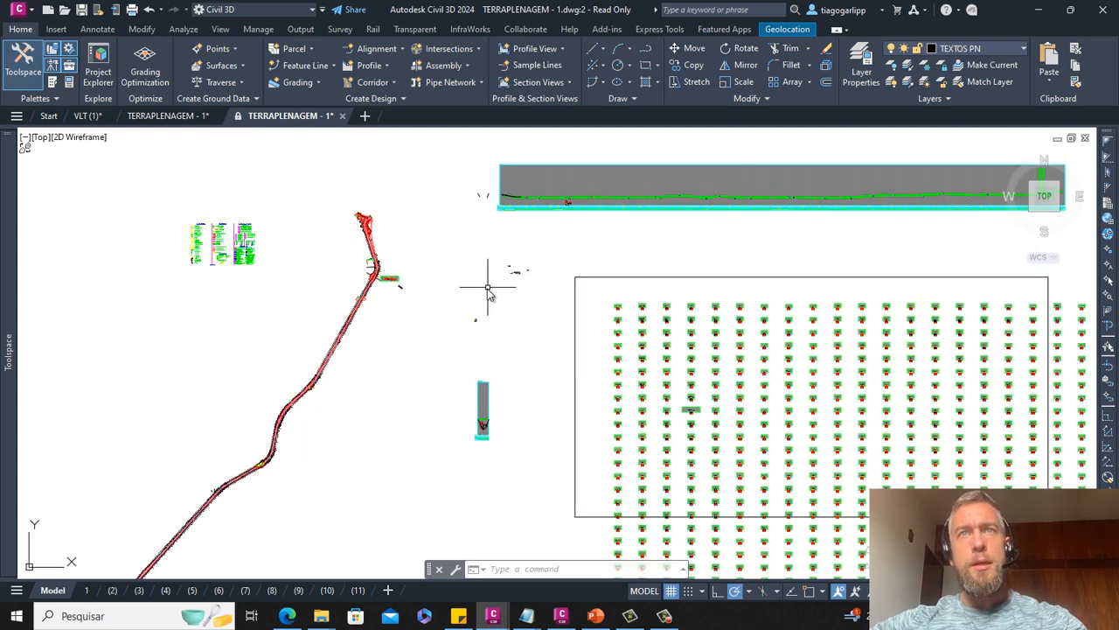
pyautogui.moveTo(486, 287); pyautogui.dragTo(484, 274, button='middle')
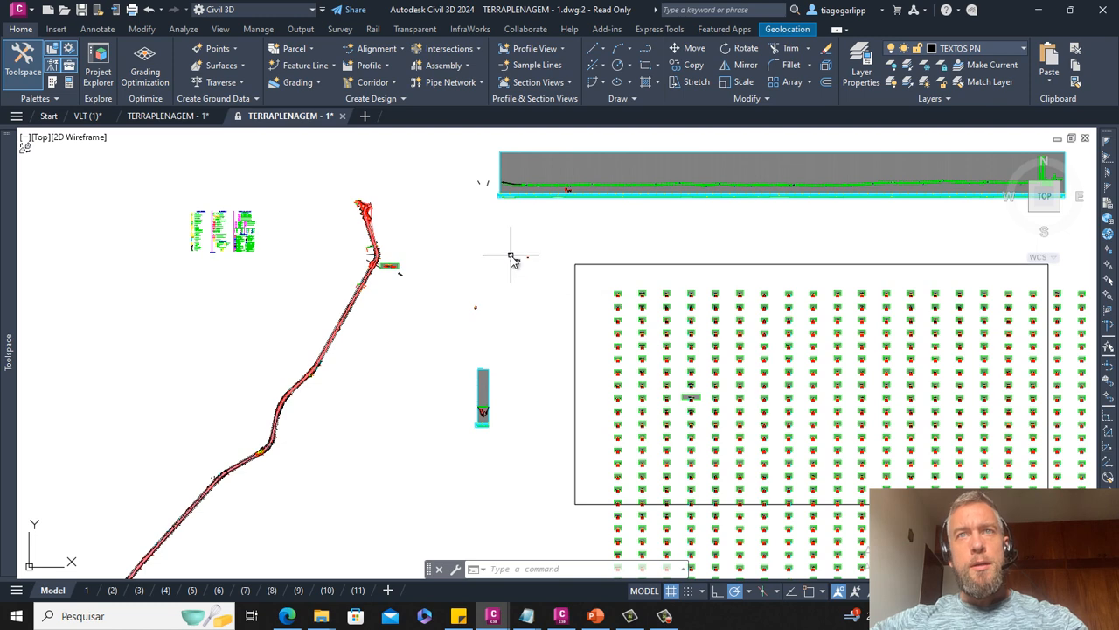
# Examine the three railway assemblies grouped between the corridor plan and the cross-section grid
pyautogui.scroll(5, 511, 256)
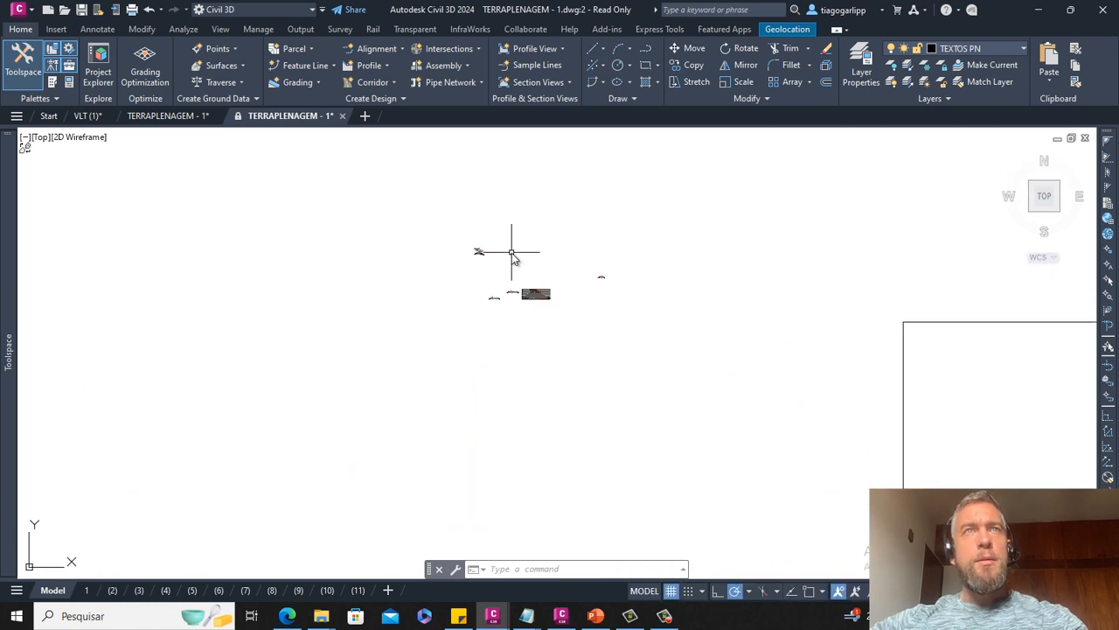
pyautogui.scroll(4, 412, 230)
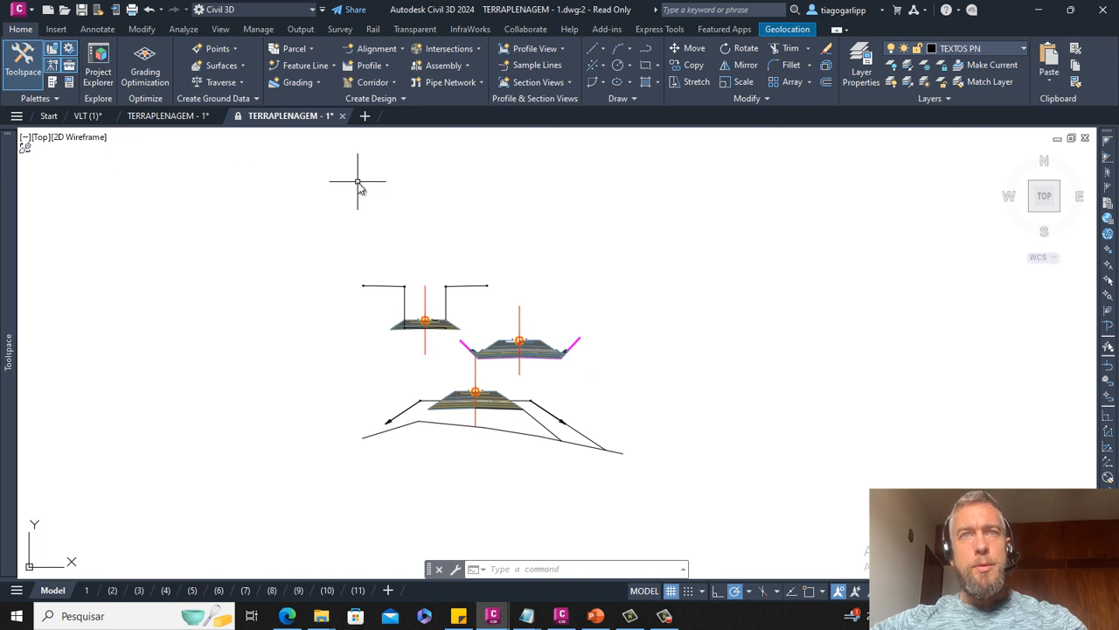
pyautogui.moveTo(468, 373); pyautogui.dragTo(427, 349, button='middle')
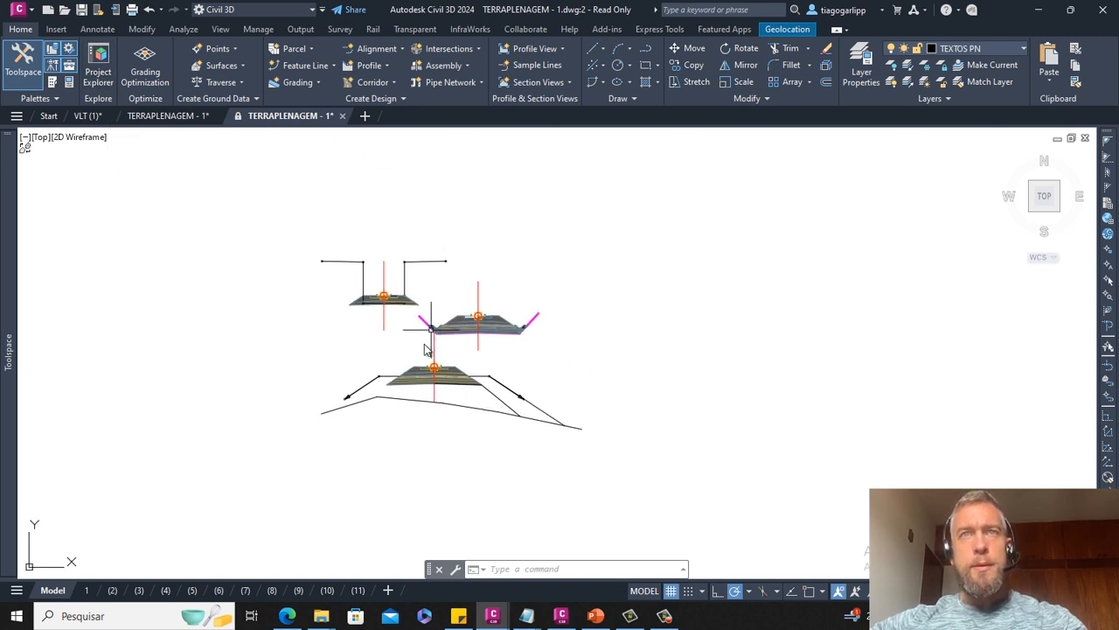
pyautogui.scroll(2, 427, 348)
pyautogui.moveTo(370, 320); pyautogui.dragTo(349, 293, button='middle')
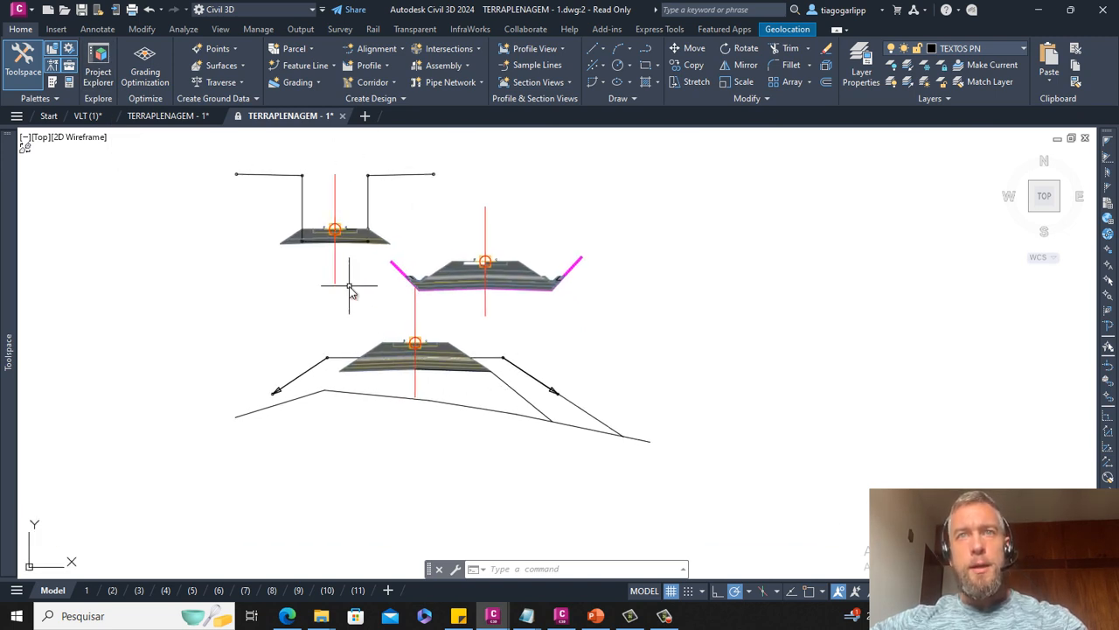
pyautogui.scroll(-5, 348, 295)
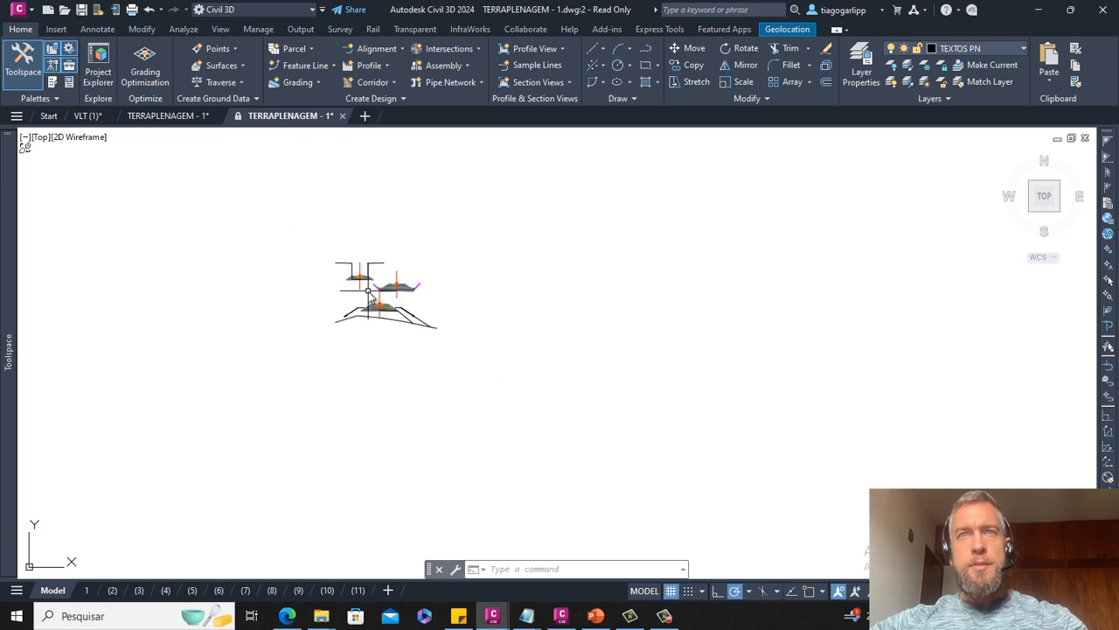
# Examine the track bed, ballast layers and dimensions in the SEÇÃO TÍPICA – TRECHO 3 typical section
pyautogui.moveTo(542, 376); pyautogui.dragTo(480, 314, button='middle')
pyautogui.scroll(6, 529, 367)
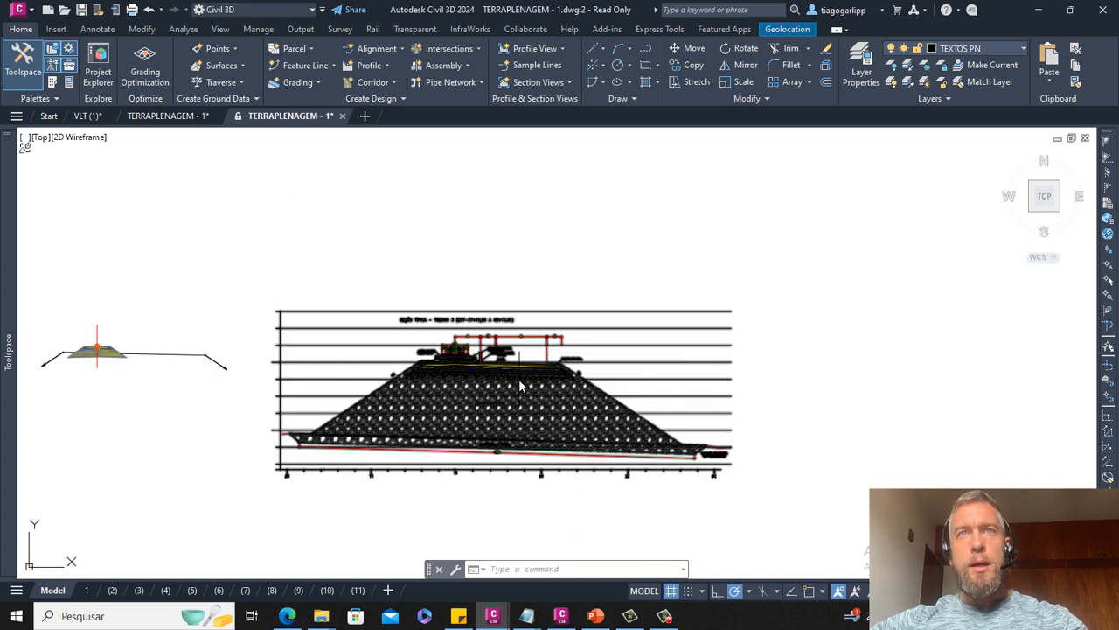
pyautogui.moveTo(351, 386); pyautogui.dragTo(461, 338, button='middle')
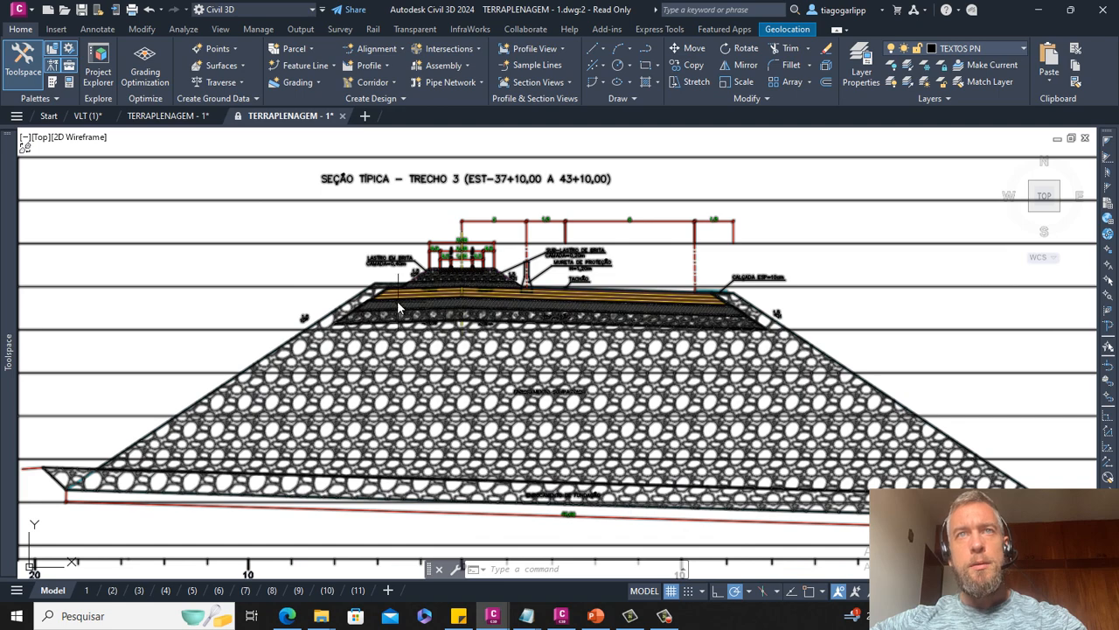
pyautogui.moveTo(343, 269); pyautogui.dragTo(354, 278, button='middle')
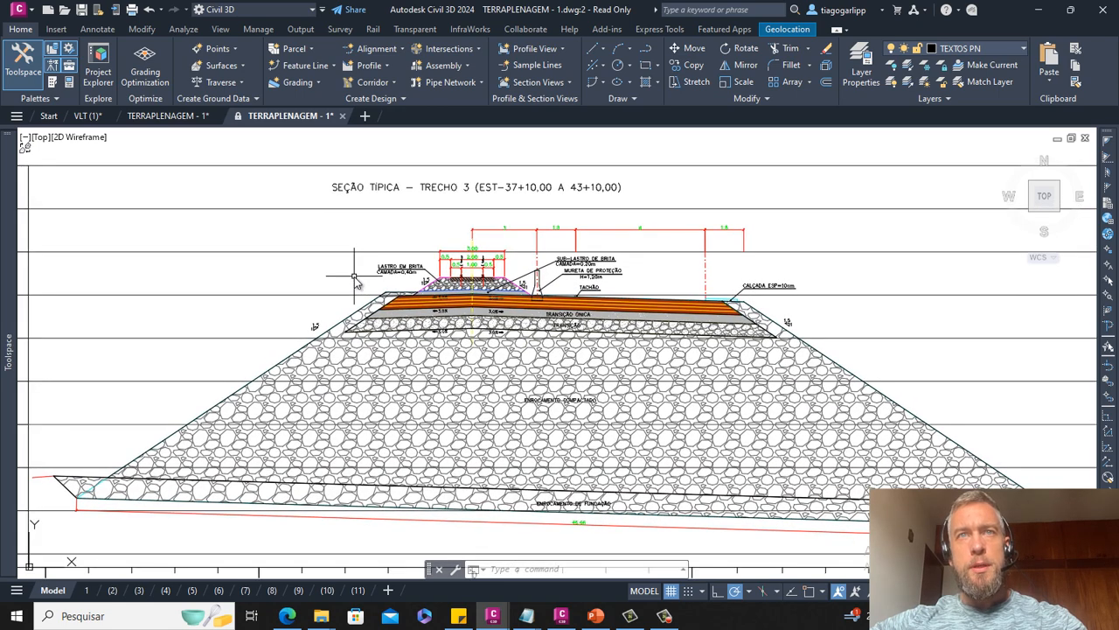
pyautogui.scroll(2, 464, 265)
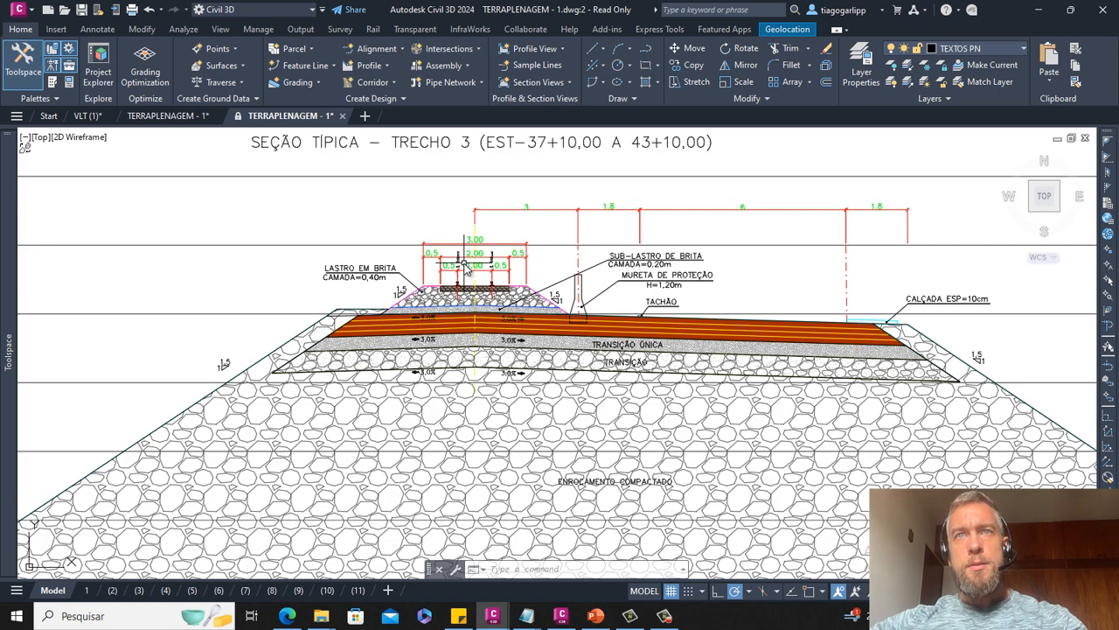
pyautogui.scroll(2, 464, 265)
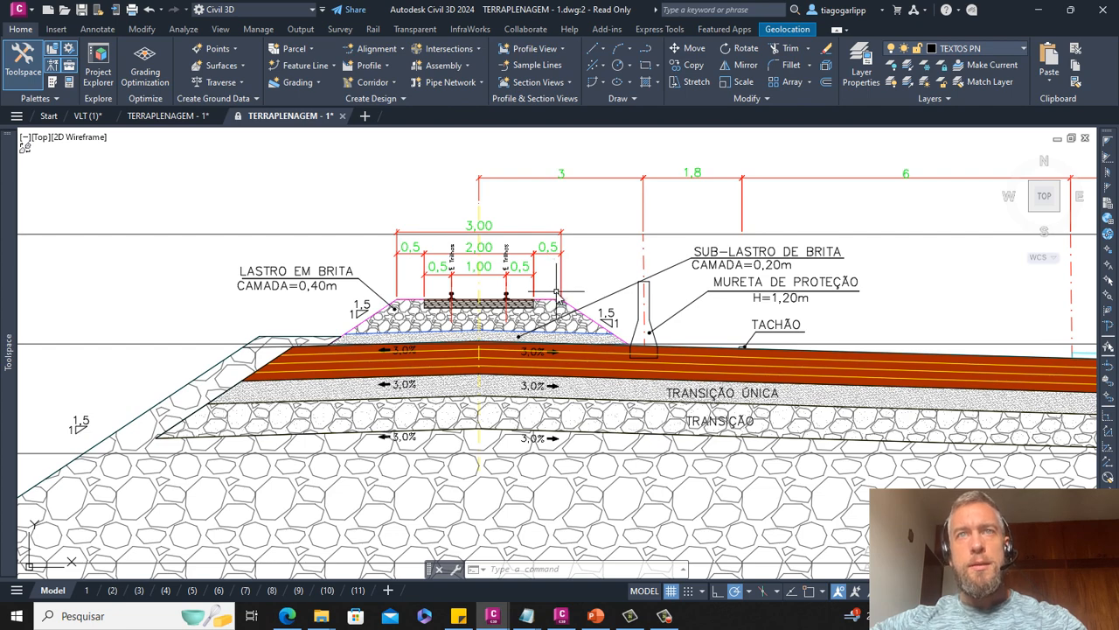
pyautogui.scroll(2, 557, 292)
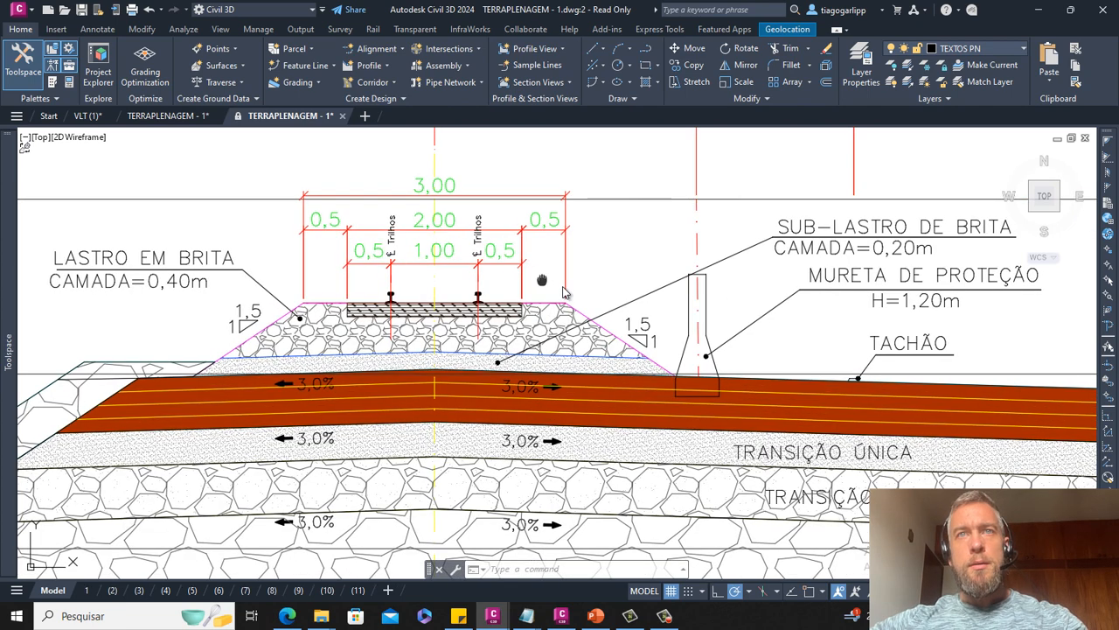
pyautogui.moveTo(532, 282); pyautogui.dragTo(566, 291, button='middle')
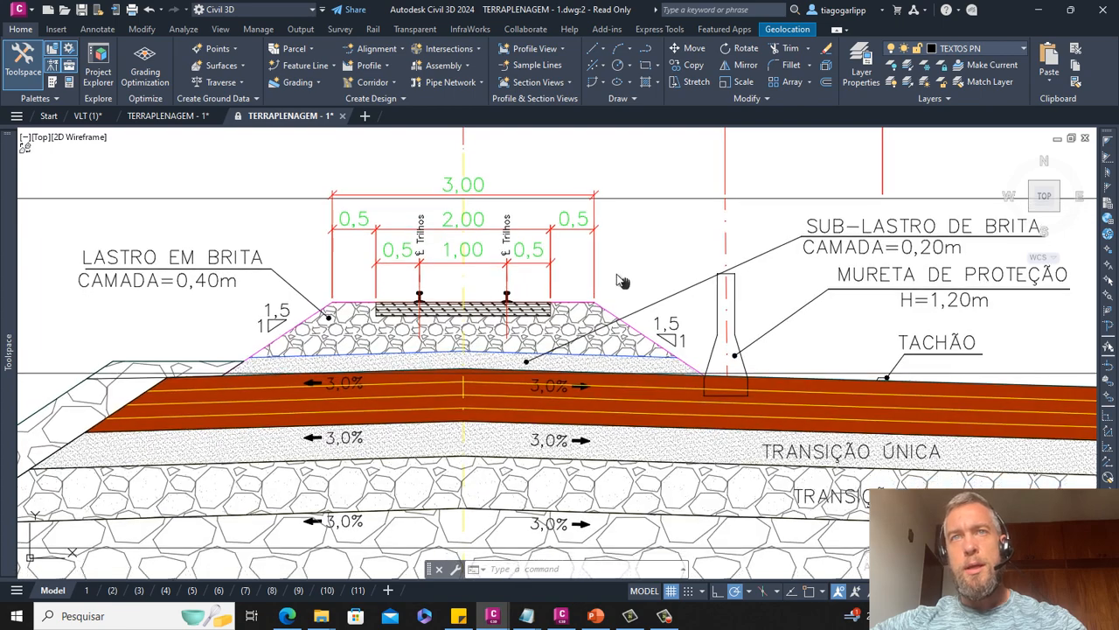
pyautogui.moveTo(621, 302); pyautogui.dragTo(594, 273, button='middle')
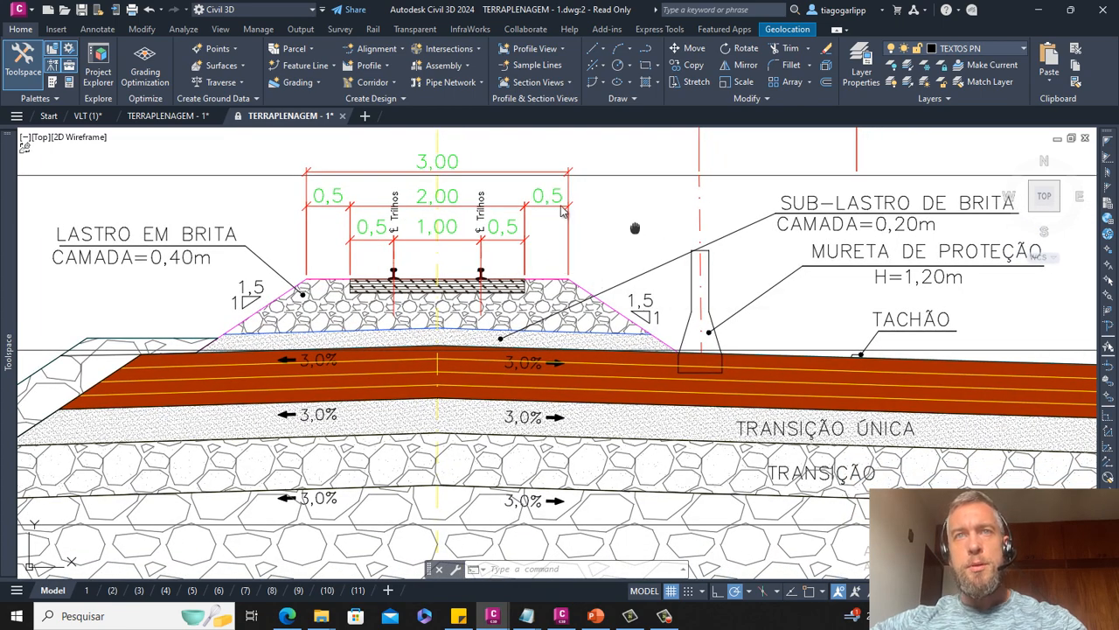
# Examine the compacted rockfill body, side slope and foundation layer of the TRECHO 3 typical section
pyautogui.scroll(-2, 523, 208)
pyautogui.scroll(-2, 523, 208)
pyautogui.scroll(-1, 547, 311)
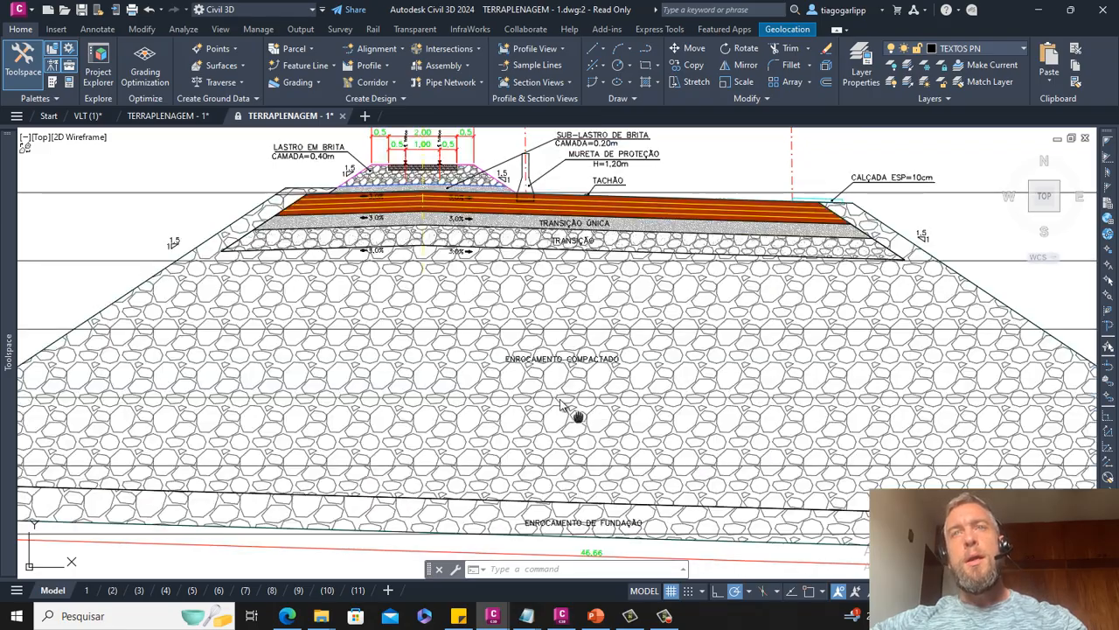
pyautogui.moveTo(579, 414); pyautogui.dragTo(543, 390, button='middle')
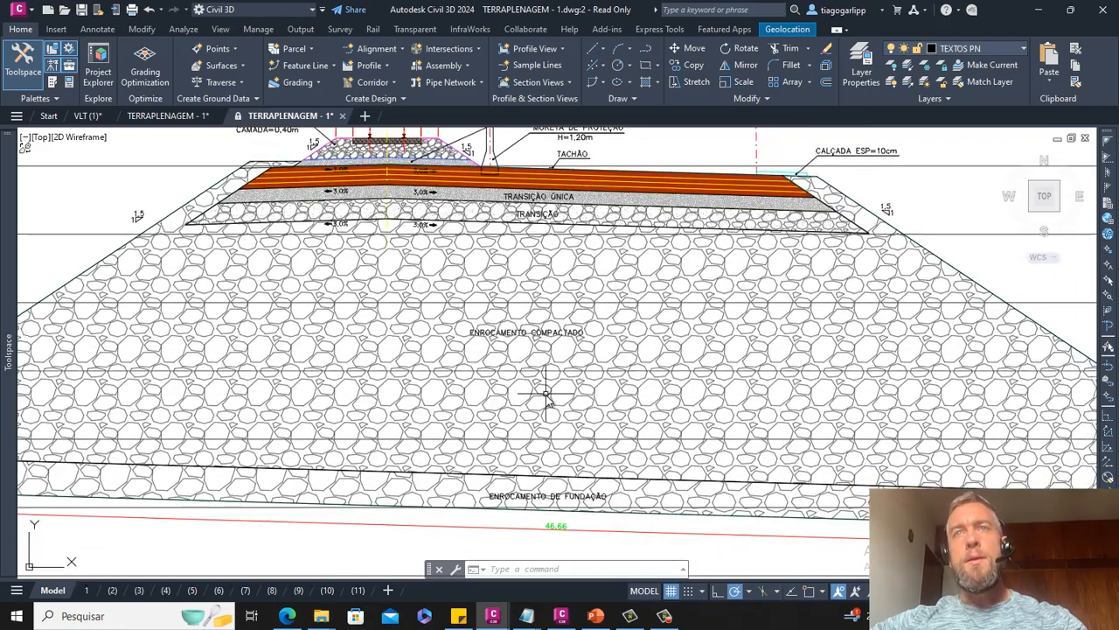
pyautogui.moveTo(691, 399); pyautogui.dragTo(520, 395, button='middle')
pyautogui.moveTo(658, 362); pyautogui.dragTo(527, 357, button='middle')
pyautogui.moveTo(667, 394); pyautogui.dragTo(519, 363, button='middle')
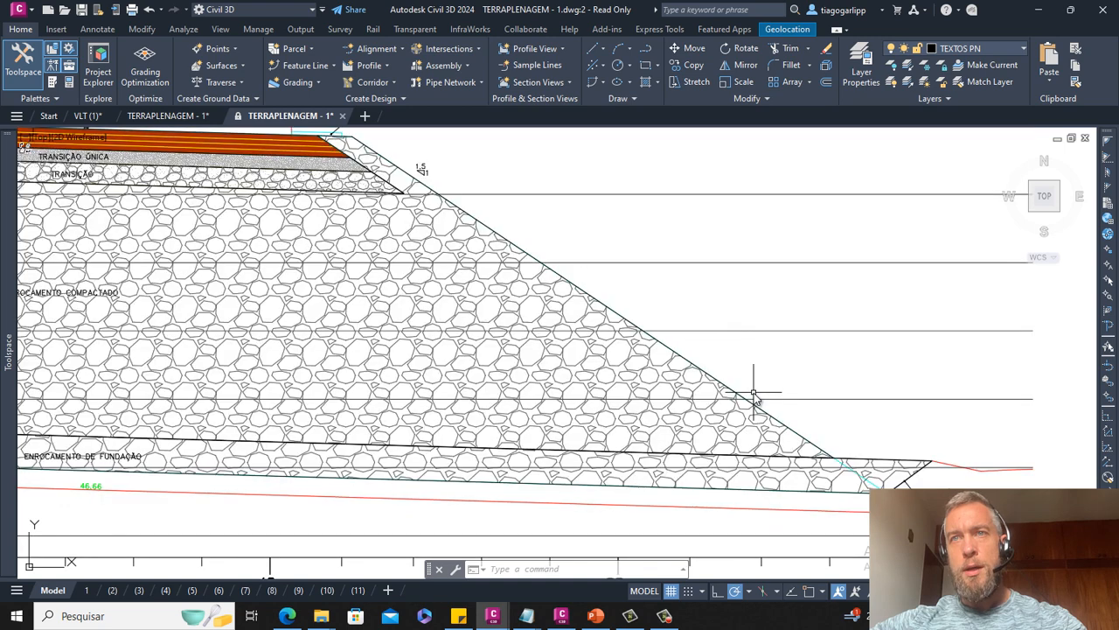
pyautogui.moveTo(755, 393); pyautogui.dragTo(610, 391, button='middle')
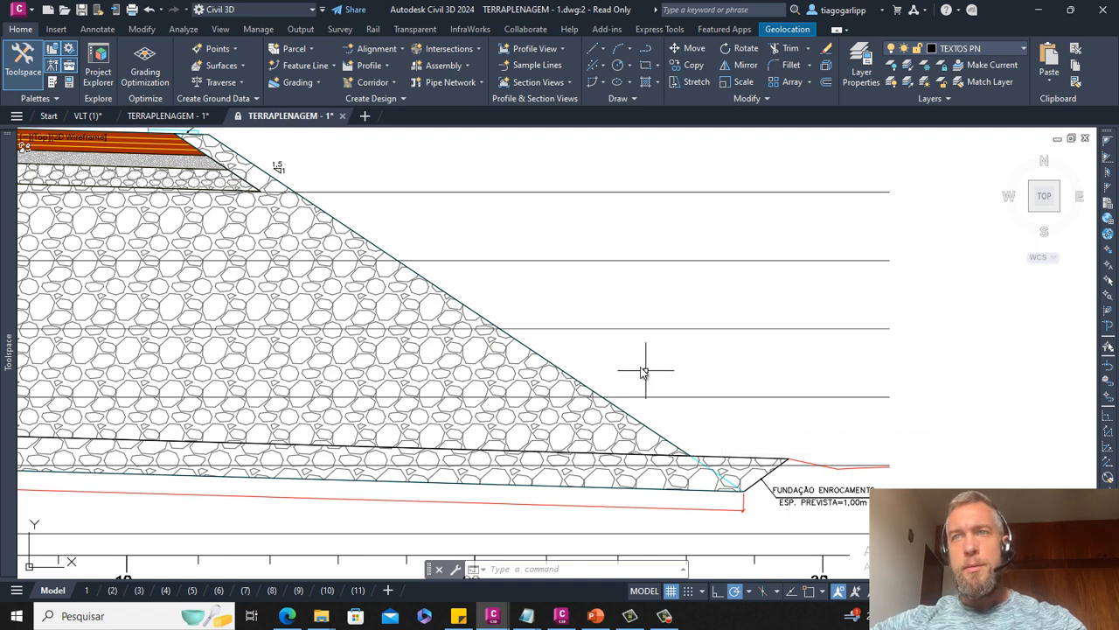
pyautogui.moveTo(644, 371); pyautogui.dragTo(700, 398, button='middle')
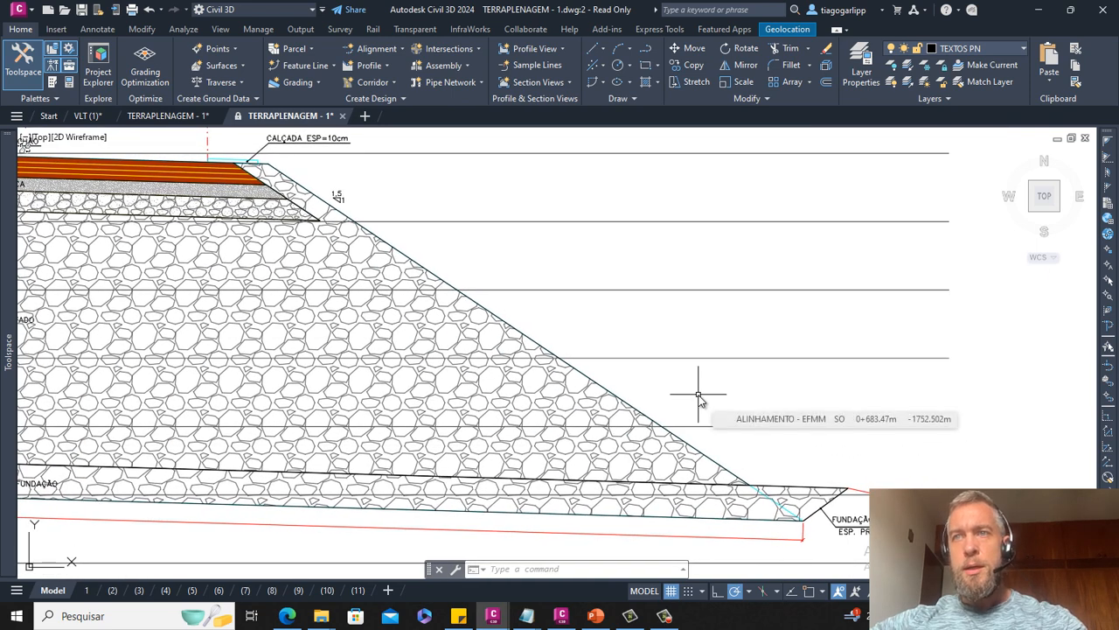
pyautogui.moveTo(700, 398); pyautogui.dragTo(731, 402, button='middle')
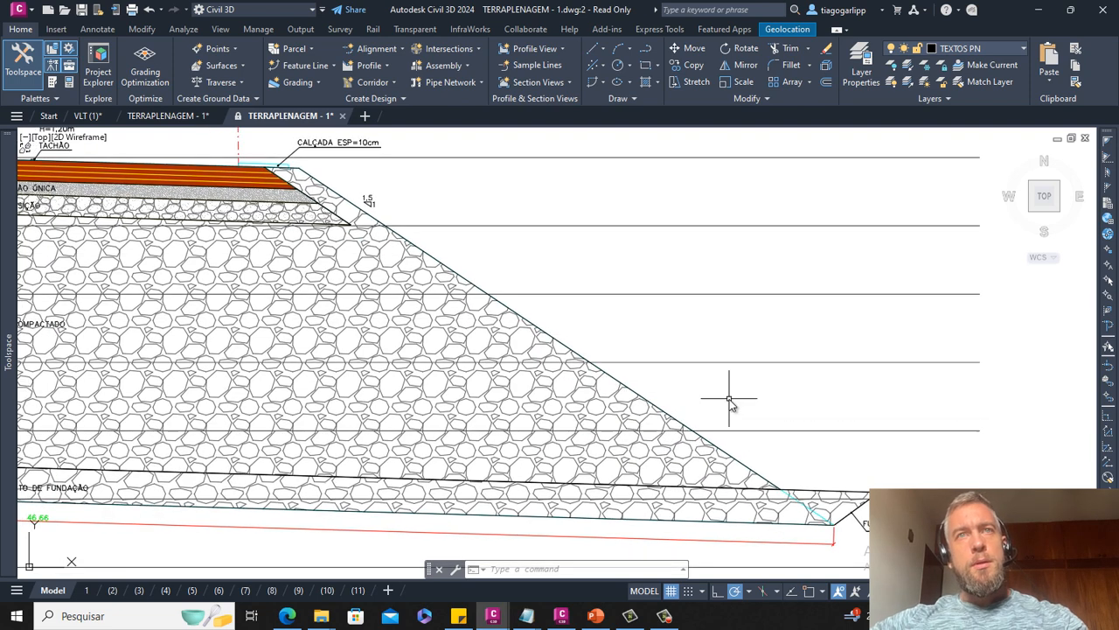
# Return to the group of three assemblies and look up the description of the Create Subassembly from Polyline command
pyautogui.scroll(-10, 729, 399)
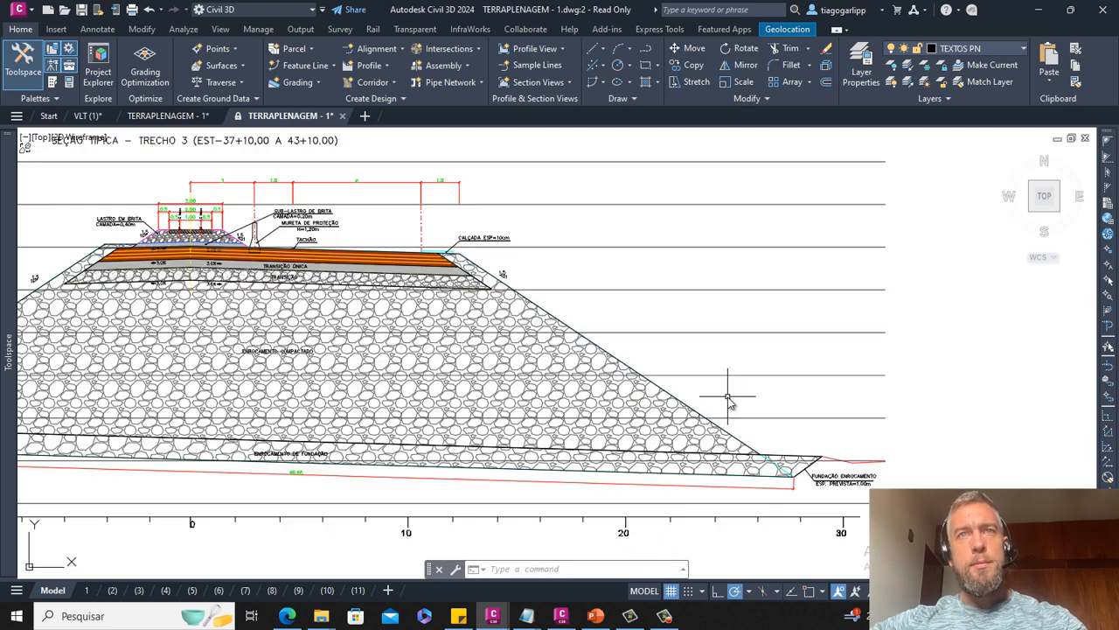
pyautogui.moveTo(340, 322); pyautogui.dragTo(565, 355, button='middle')
pyautogui.scroll(-3, 565, 355)
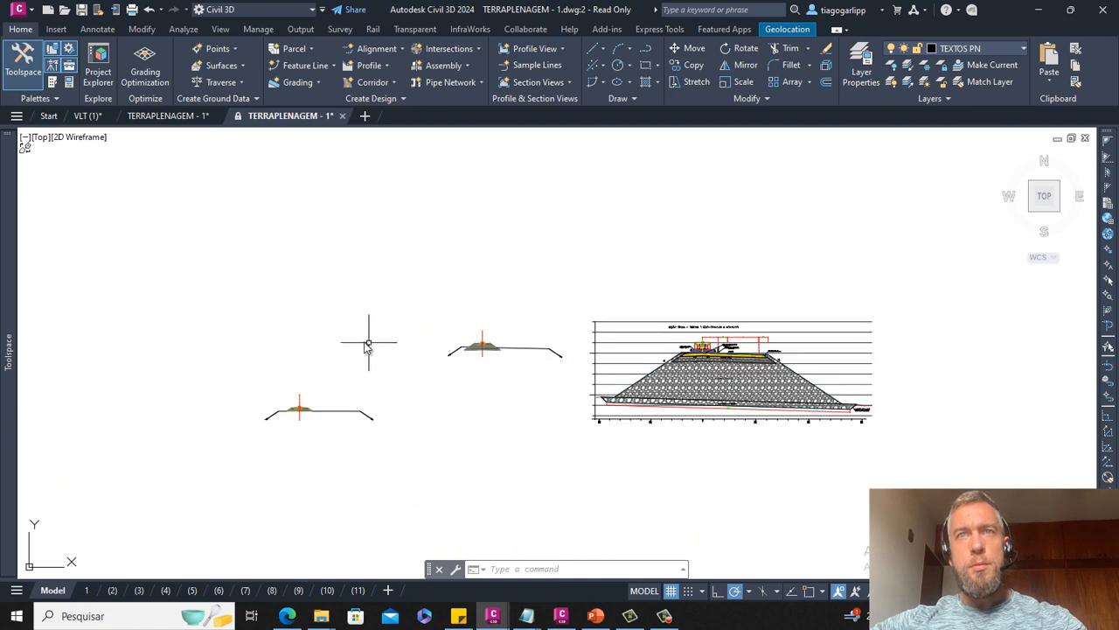
pyautogui.moveTo(370, 332); pyautogui.dragTo(635, 388, button='middle')
pyautogui.scroll(-3, 564, 393)
pyautogui.scroll(8, 534, 319)
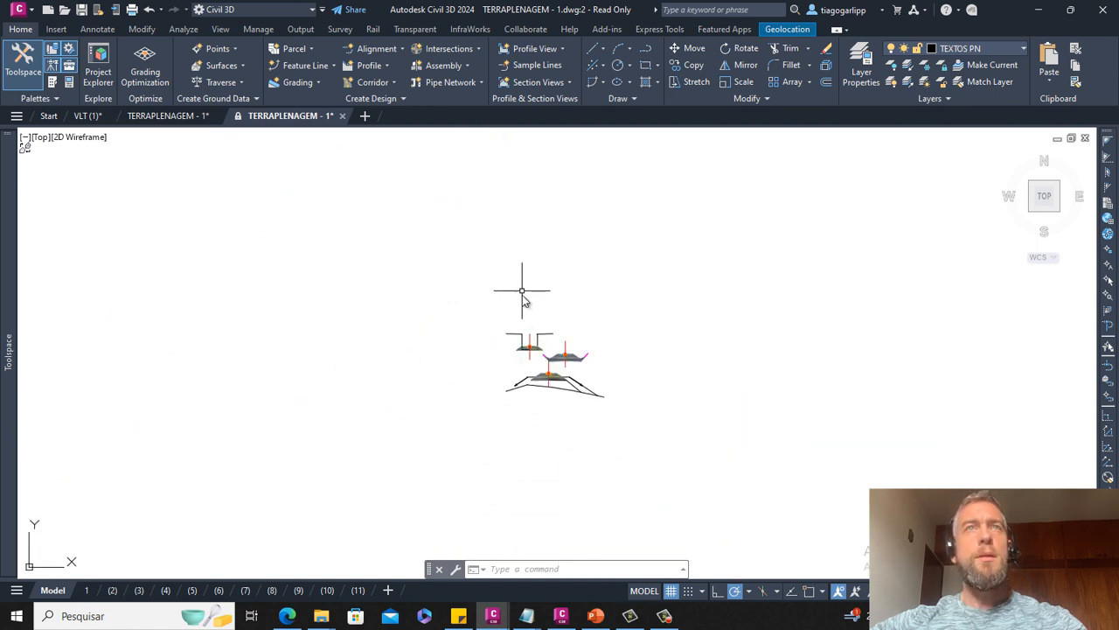
pyautogui.scroll(2, 536, 341)
pyautogui.moveTo(510, 330); pyautogui.dragTo(507, 350, button='middle')
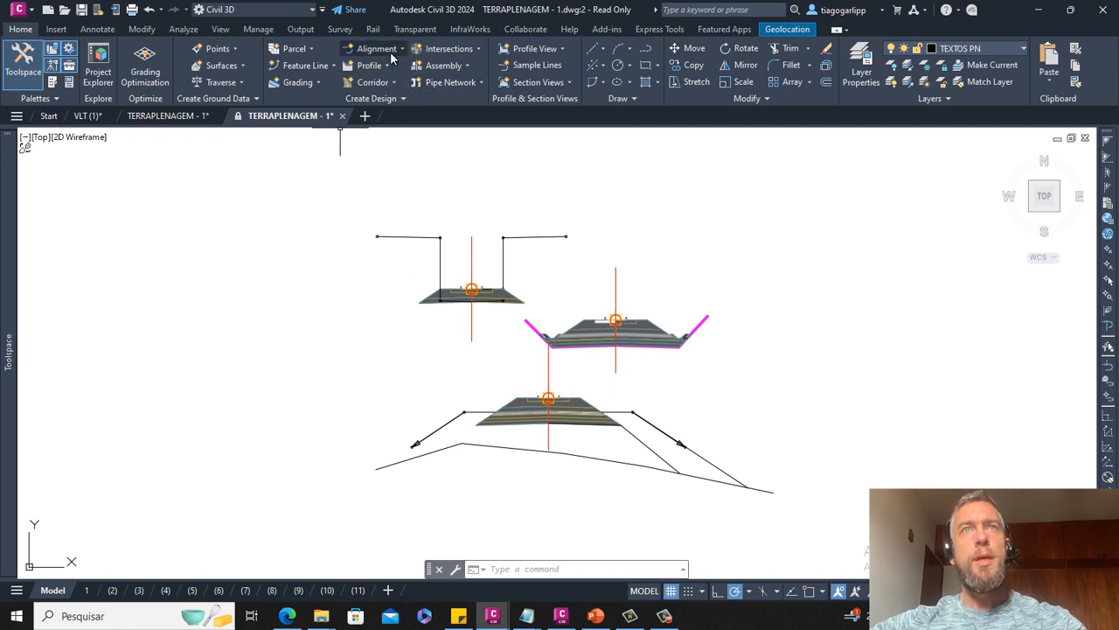
pyautogui.click(394, 101)
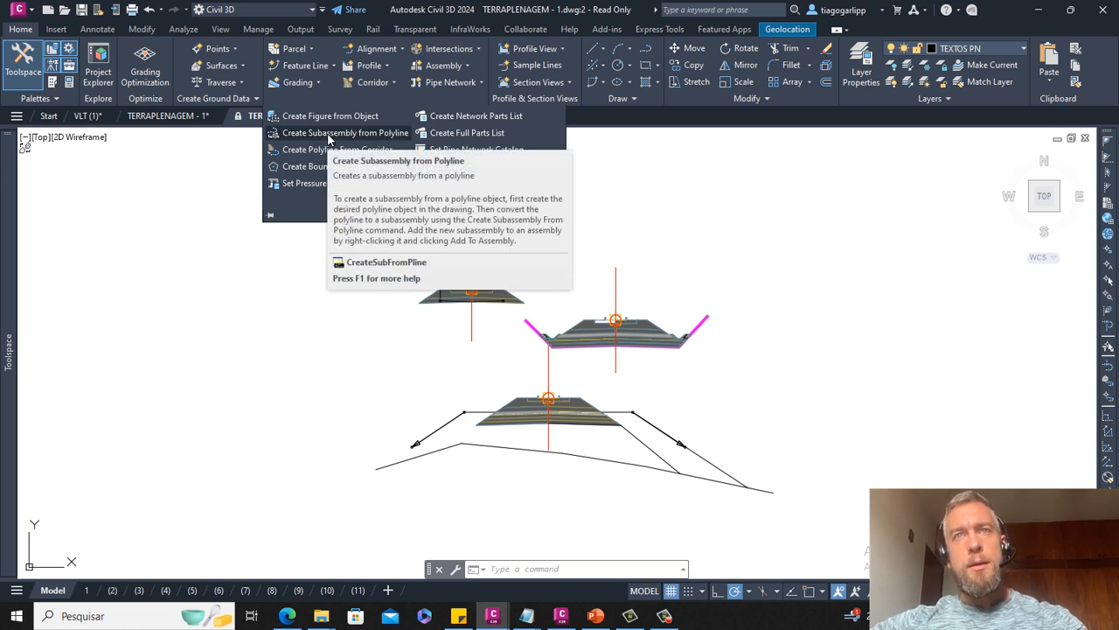
pyautogui.press('Escape')
pyautogui.press('Escape')
# Examine the layers, side ditches and magenta outline of the middle assembly up close
pyautogui.moveTo(552, 300); pyautogui.dragTo(529, 297, button='middle')
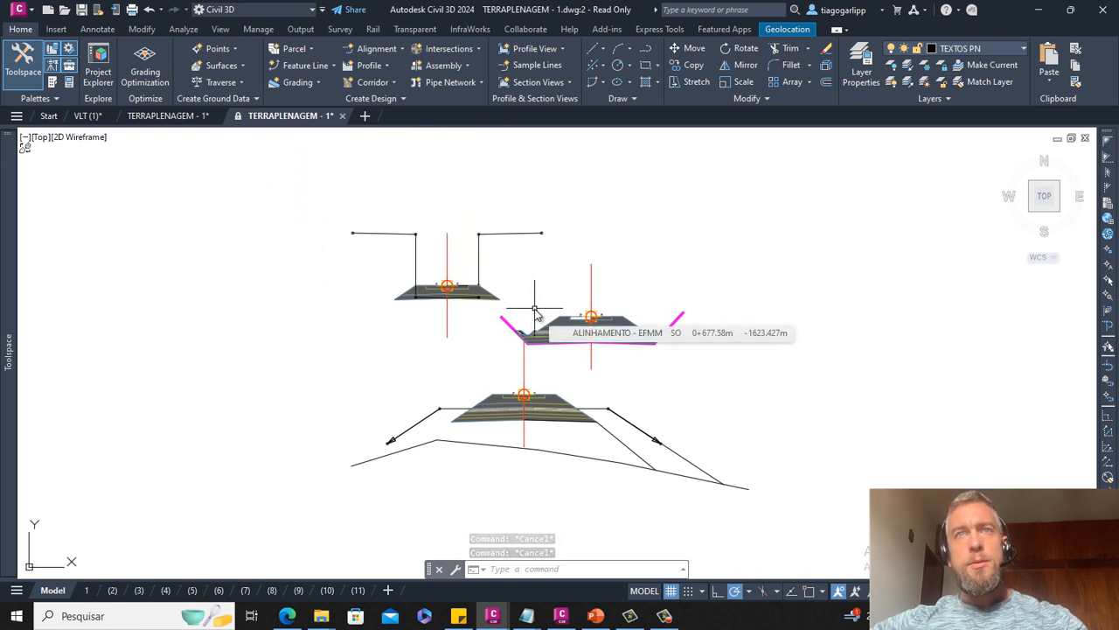
pyautogui.scroll(2, 566, 308)
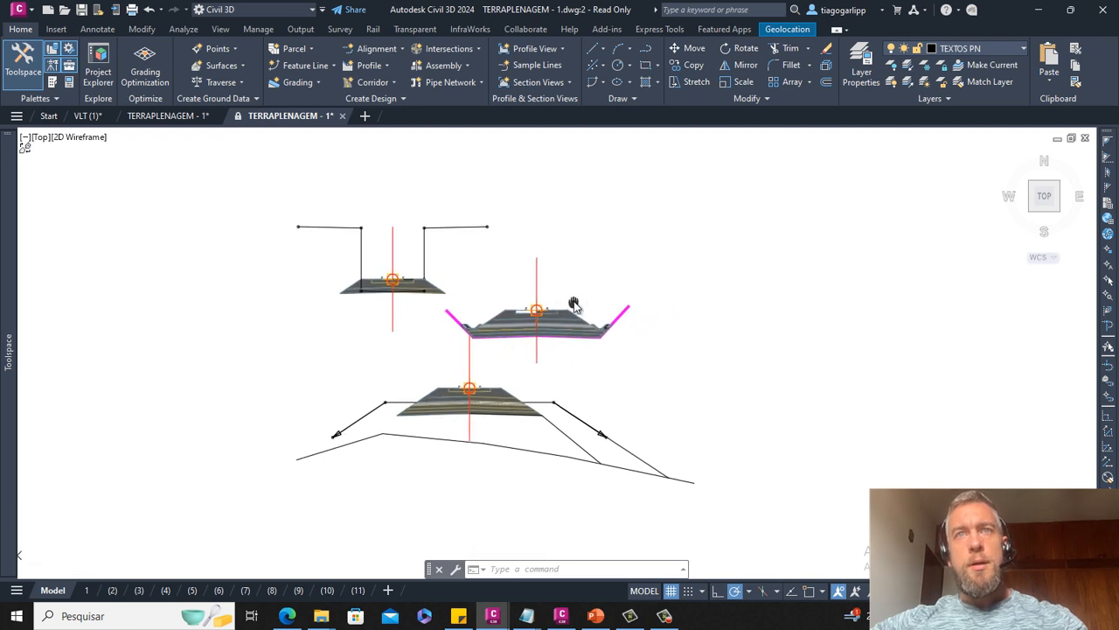
pyautogui.scroll(4, 566, 308)
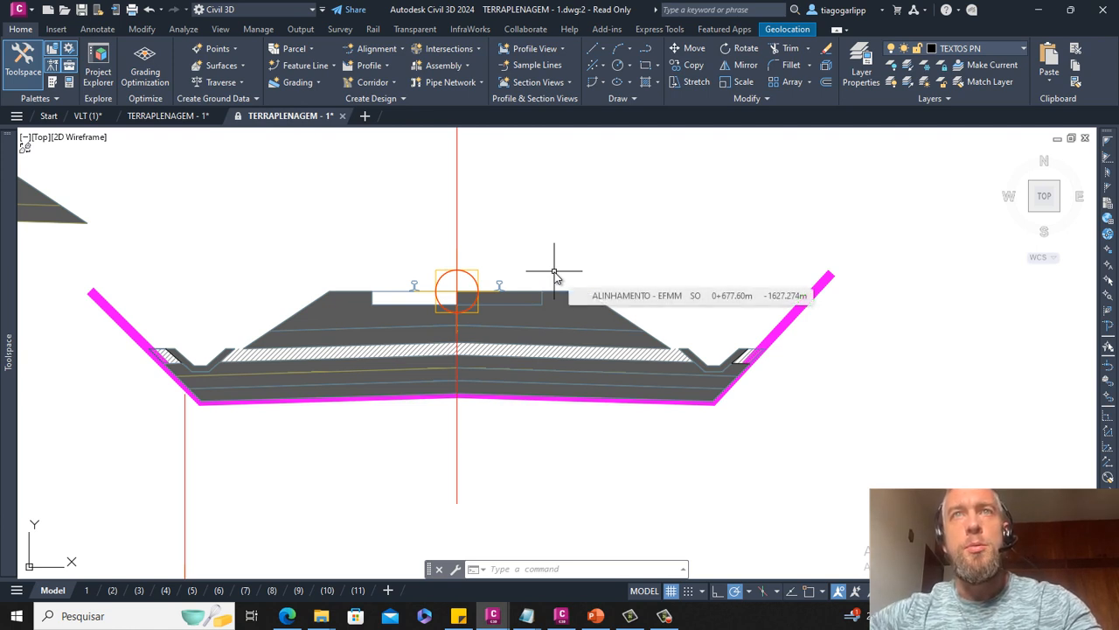
pyautogui.moveTo(555, 273); pyautogui.dragTo(561, 261, button='middle')
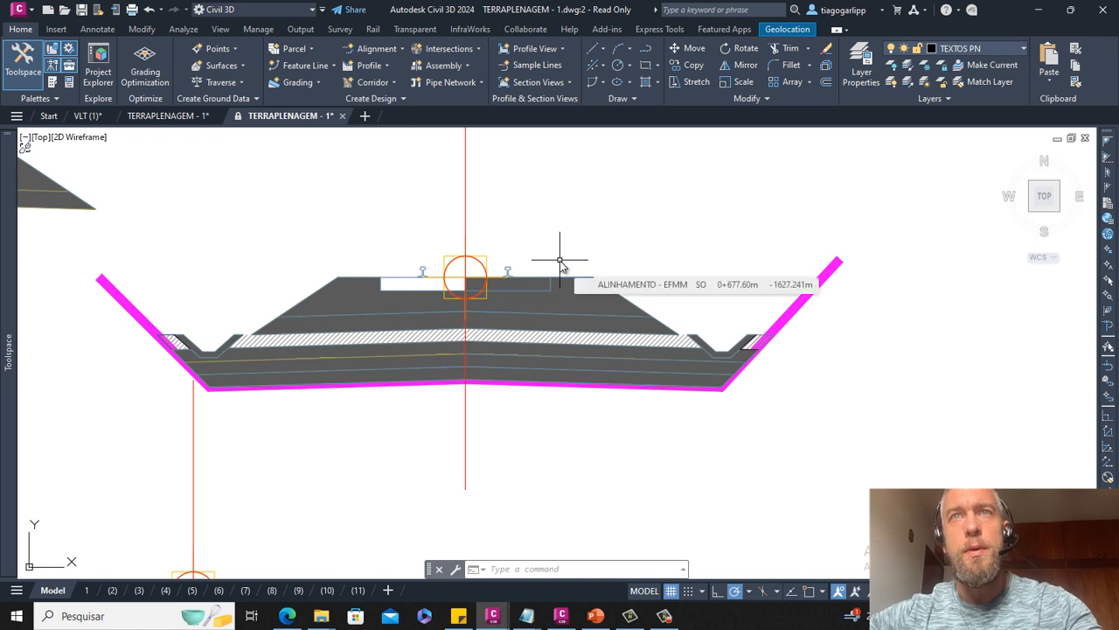
# Inspect the rectangular subassembly shape beneath the right-hand rail of the middle assembly, leaving nothing selected
pyautogui.moveTo(561, 267)
pyautogui.mouseDown(button='middle')
pyautogui.moveTo(545, 257)
pyautogui.moveTo(568, 259)
pyautogui.mouseUp(button='middle')
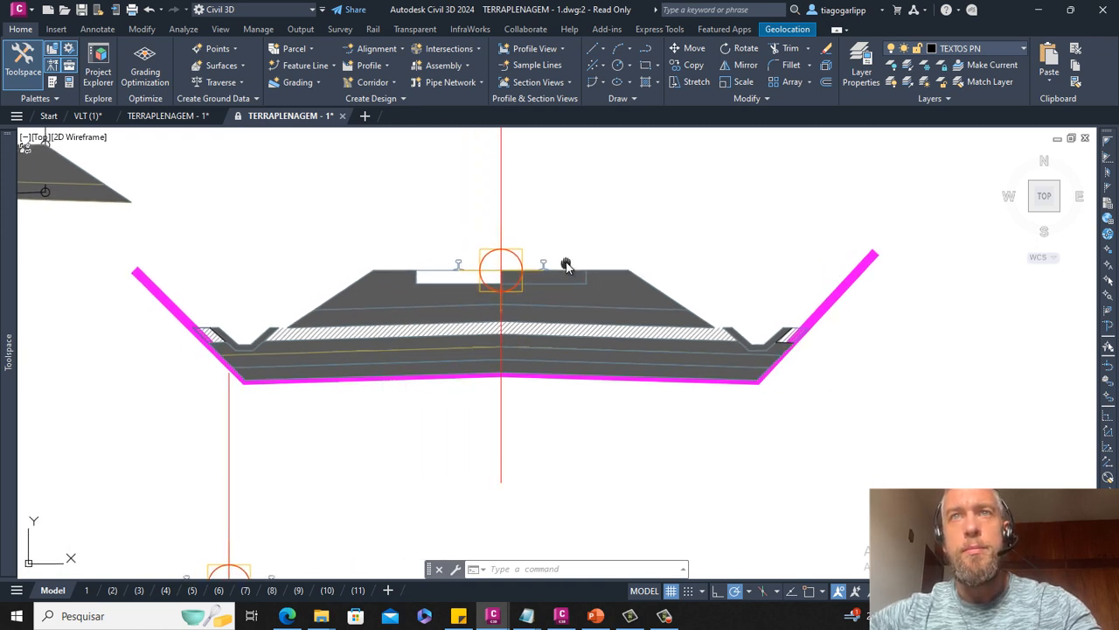
pyautogui.click(577, 277)
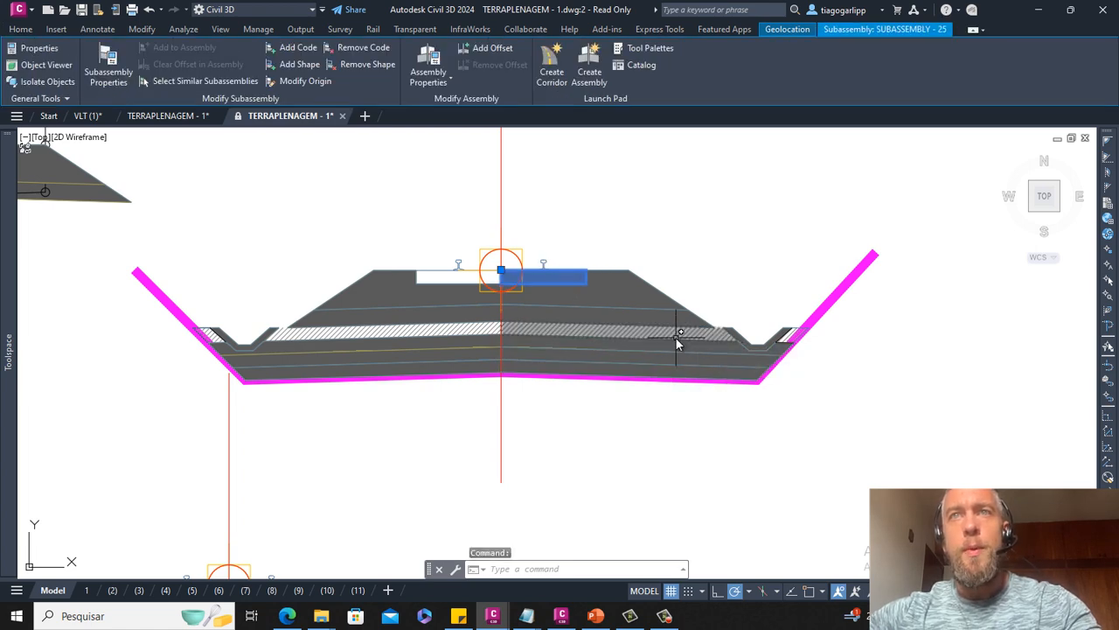
pyautogui.press('Escape')
pyautogui.press('Escape')
# Leave the assemblies and examine the course of the railway corridor in the plan
pyautogui.scroll(-10, 678, 291)
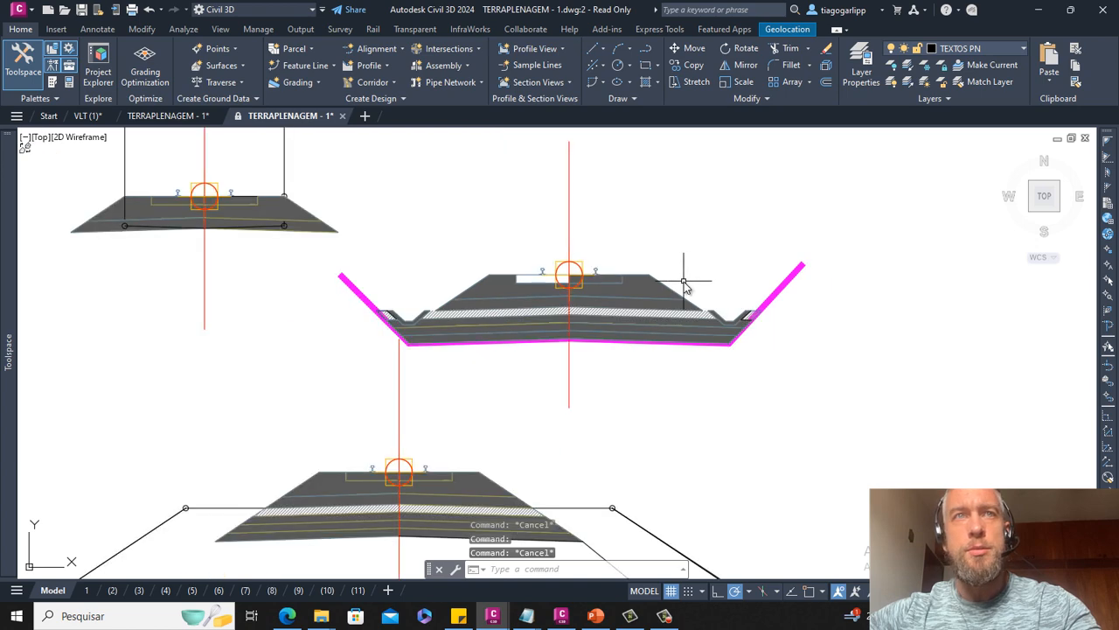
pyautogui.scroll(-3, 674, 287)
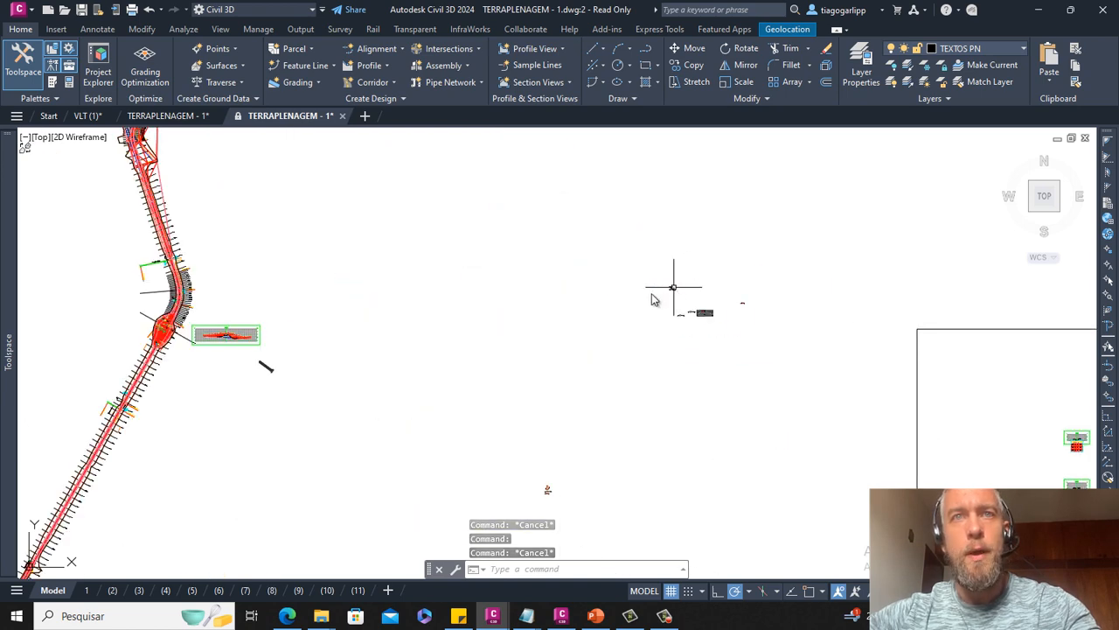
pyautogui.moveTo(248, 542)
pyautogui.mouseDown(button='middle')
pyautogui.moveTo(446, 433)
pyautogui.moveTo(470, 362)
pyautogui.mouseUp(button='middle')
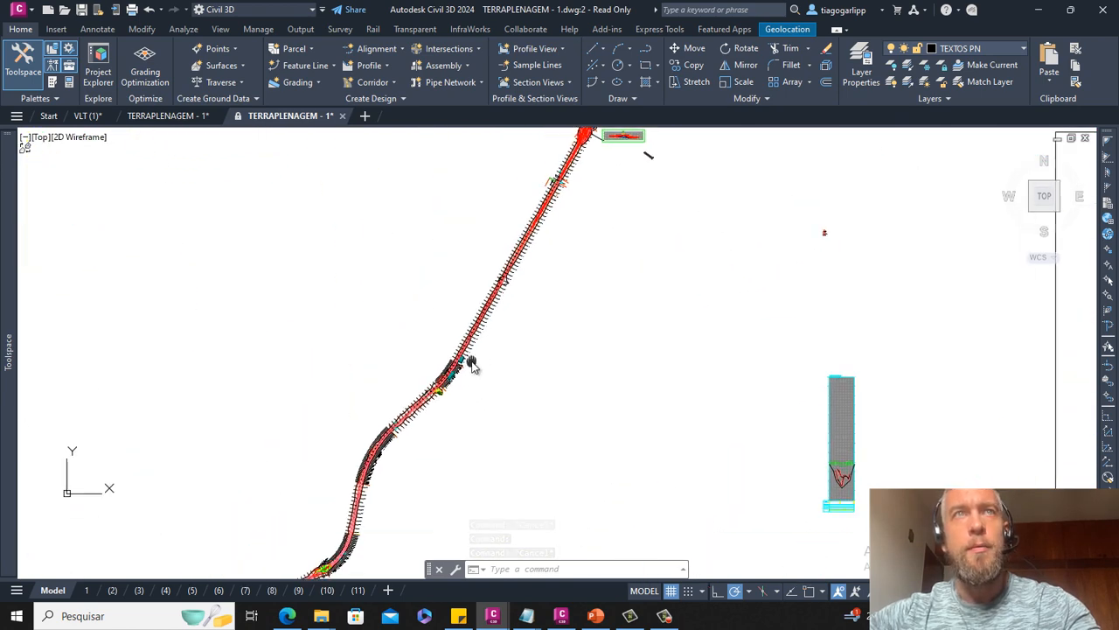
pyautogui.scroll(2, 425, 407)
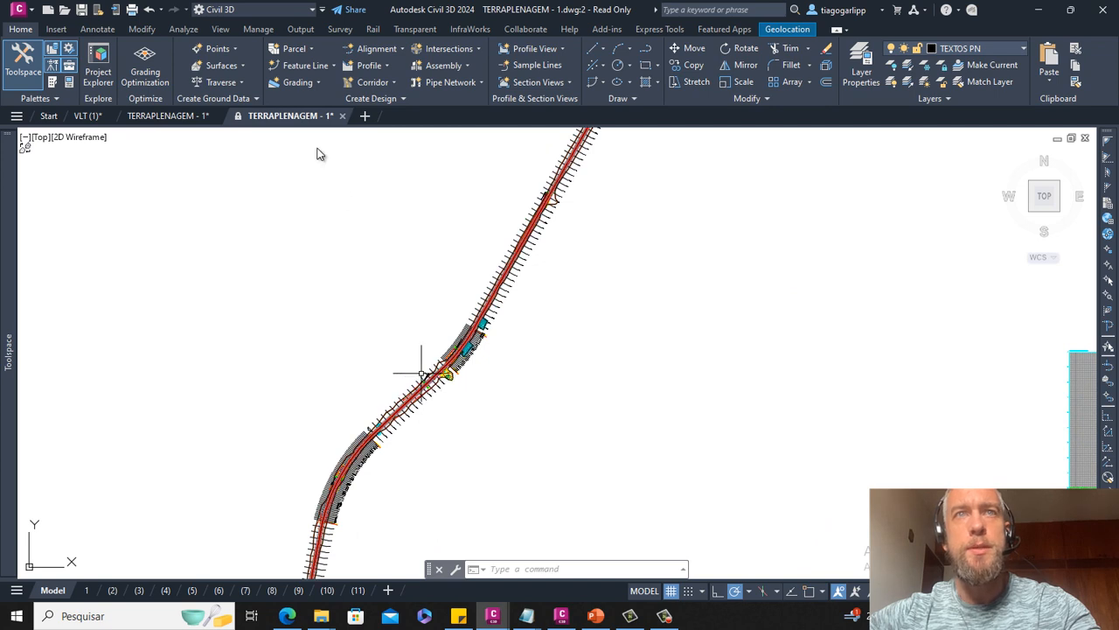
# Switch to the editable TERRAPLENAGEM - 1 drawing and examine the 3D corridor's repeated sections and side slopes up close
pyautogui.click(175, 120)
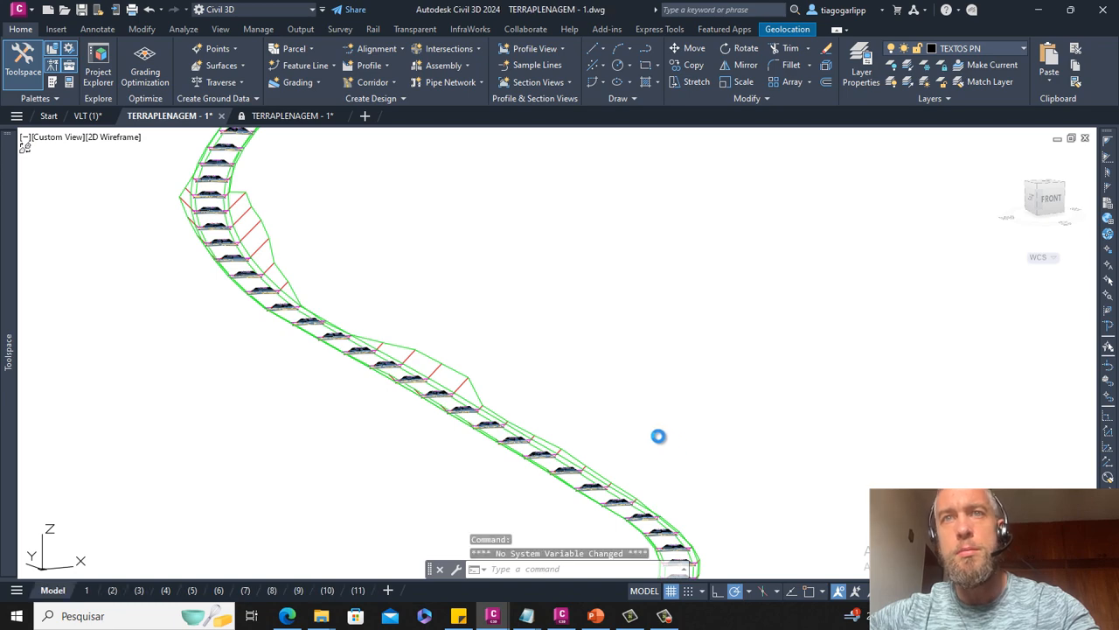
pyautogui.moveTo(661, 435); pyautogui.dragTo(607, 292, button='middle')
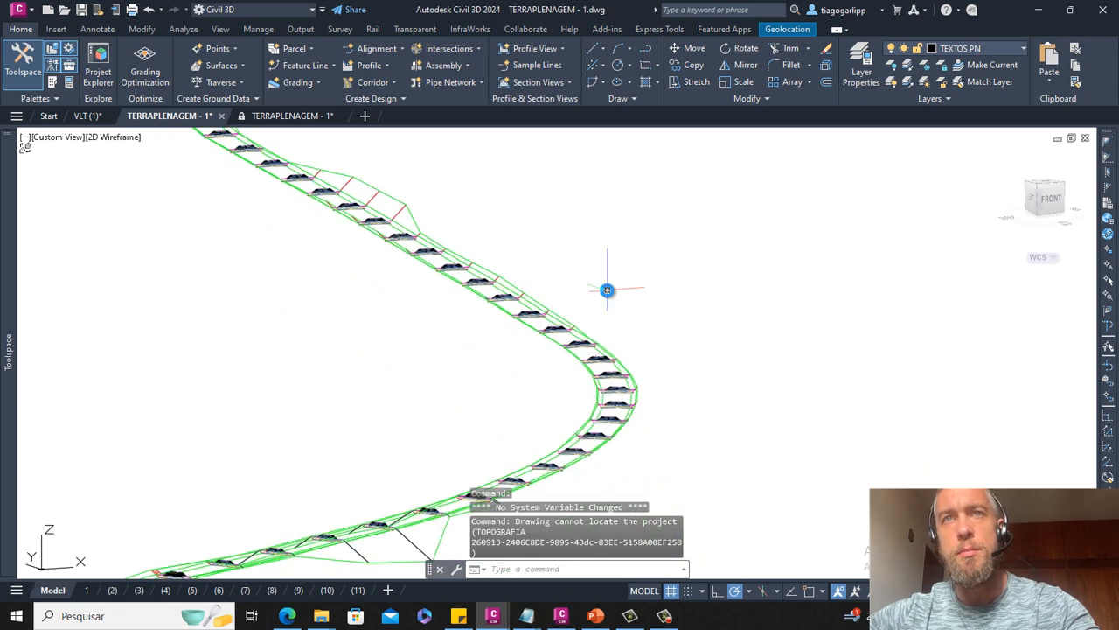
pyautogui.moveTo(632, 362); pyautogui.dragTo(632, 283, button='middle')
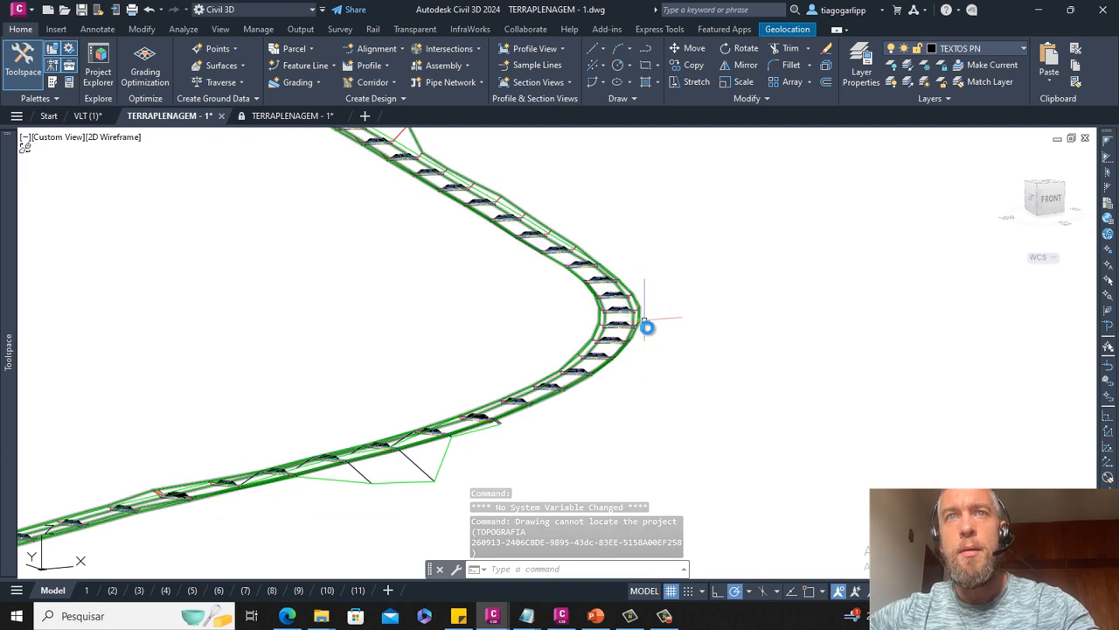
pyautogui.scroll(2, 637, 374)
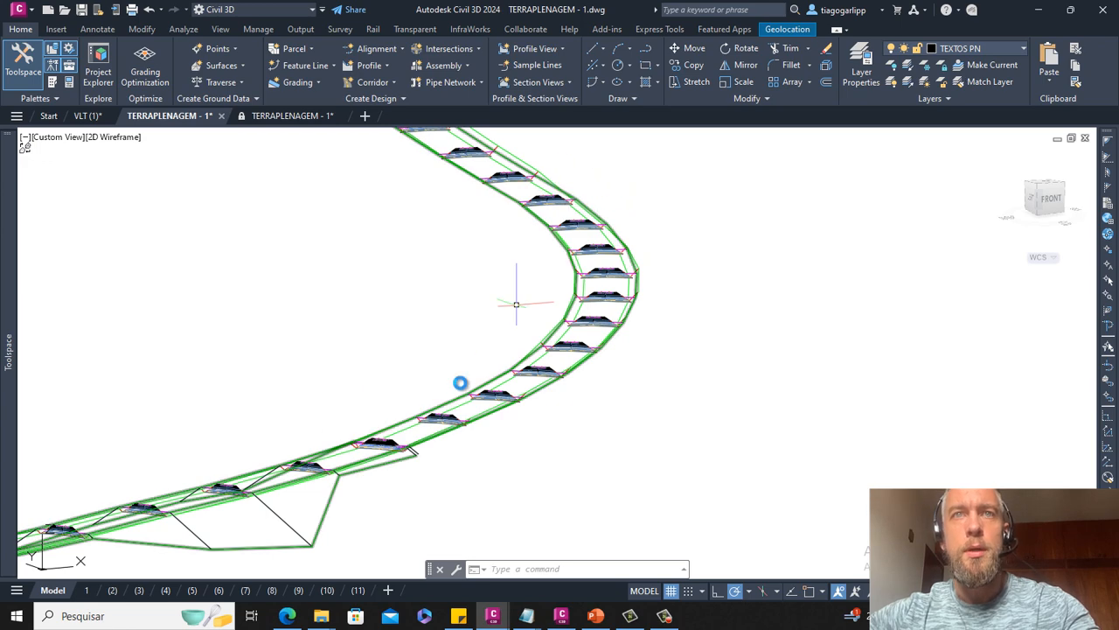
pyautogui.keyDown('shift'); pyautogui.moveTo(460, 383); pyautogui.dragTo(461, 358, button='middle'); pyautogui.keyUp('shift')
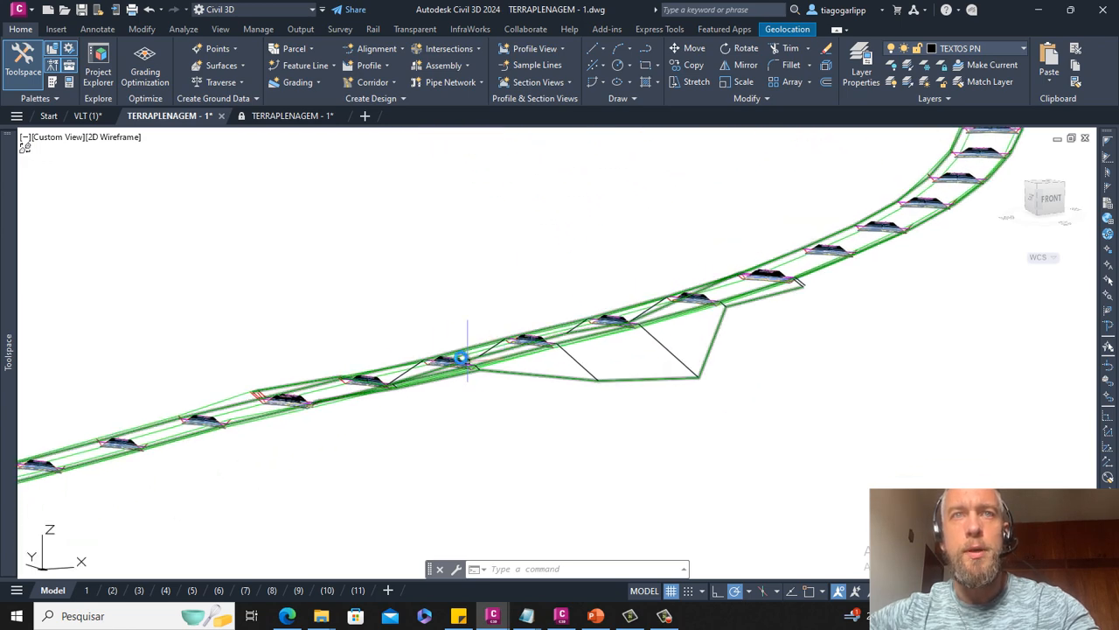
pyautogui.scroll(5, 425, 355)
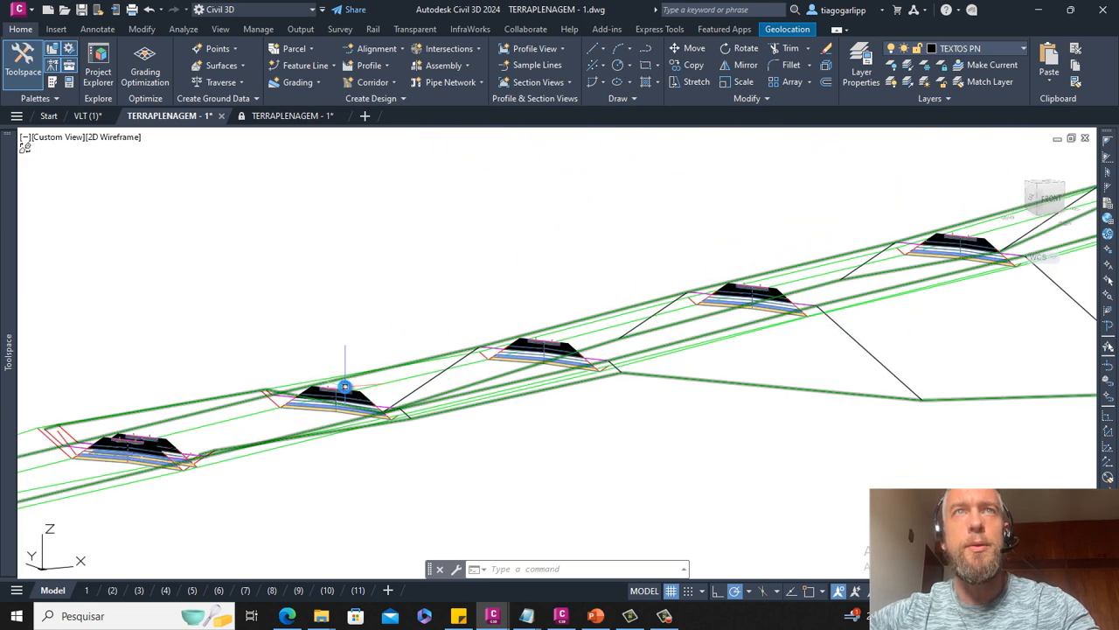
# Return to the read-only TERRAPLENAGEM - 1 drawing and locate the assemblies beside the TRECHO 3 typical section
pyautogui.click(284, 121)
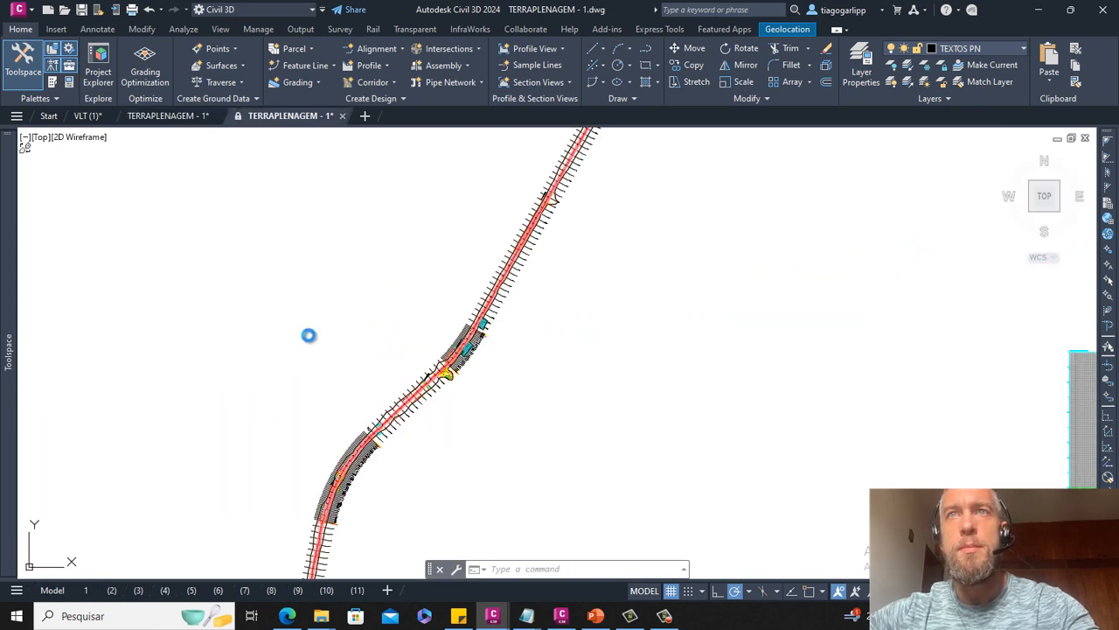
pyautogui.scroll(-10, 705, 254)
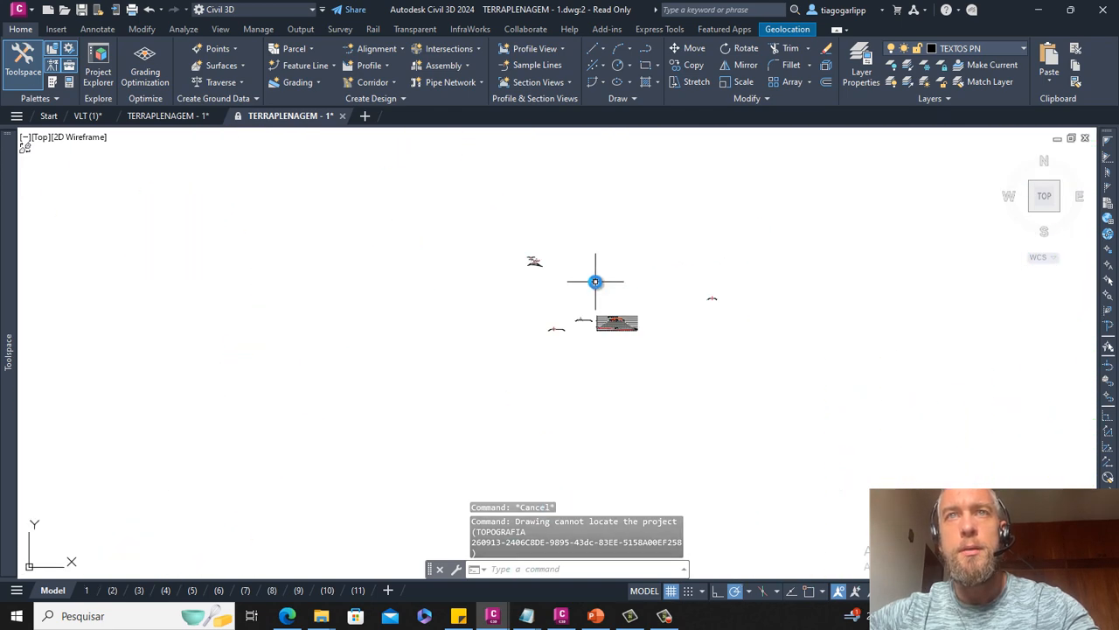
pyautogui.scroll(2, 595, 282)
pyautogui.moveTo(609, 307); pyautogui.dragTo(534, 270, button='middle')
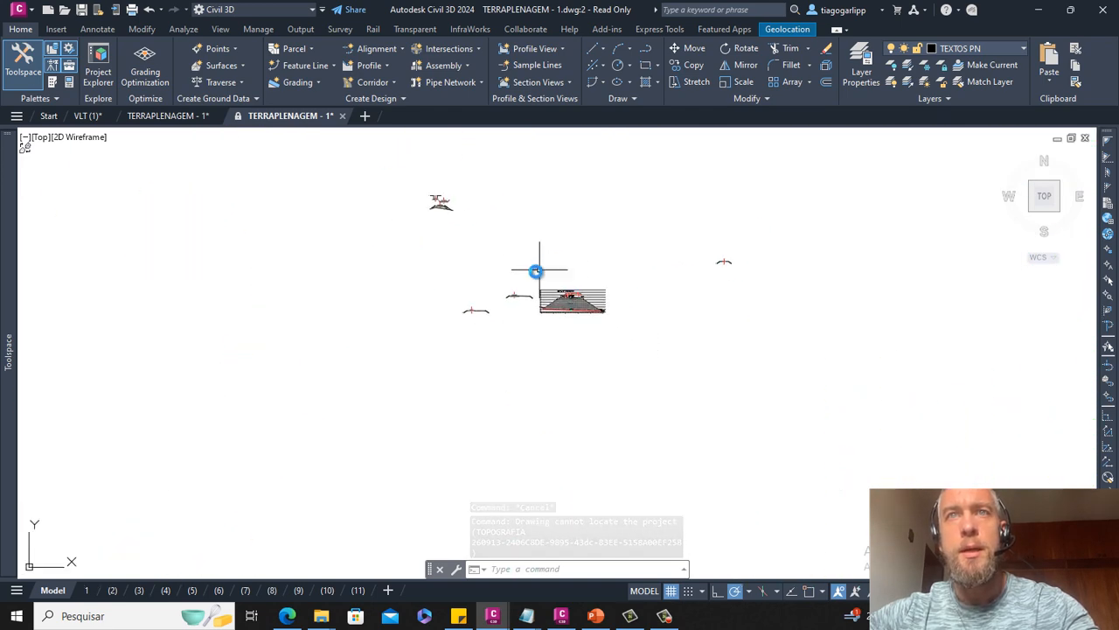
pyautogui.scroll(2, 536, 271)
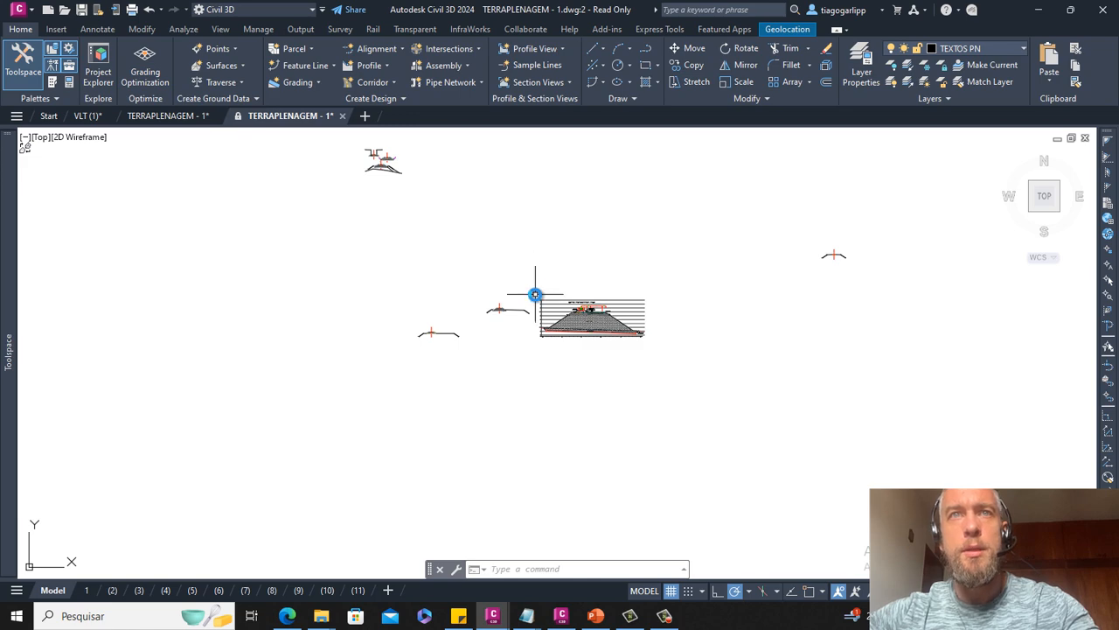
pyautogui.scroll(2, 526, 304)
pyautogui.scroll(2, 523, 305)
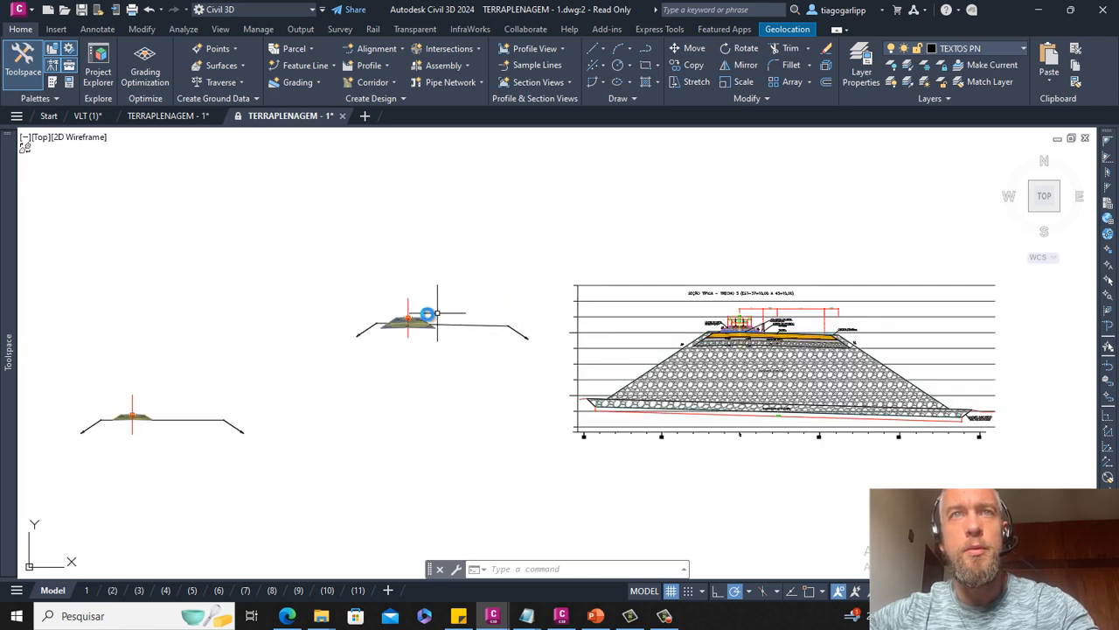
# Examine the track layers and the long platform link of the assembly nearest the TRECHO 3 typical section
pyautogui.moveTo(428, 314); pyautogui.dragTo(458, 288, button='middle')
pyautogui.scroll(4, 457, 284)
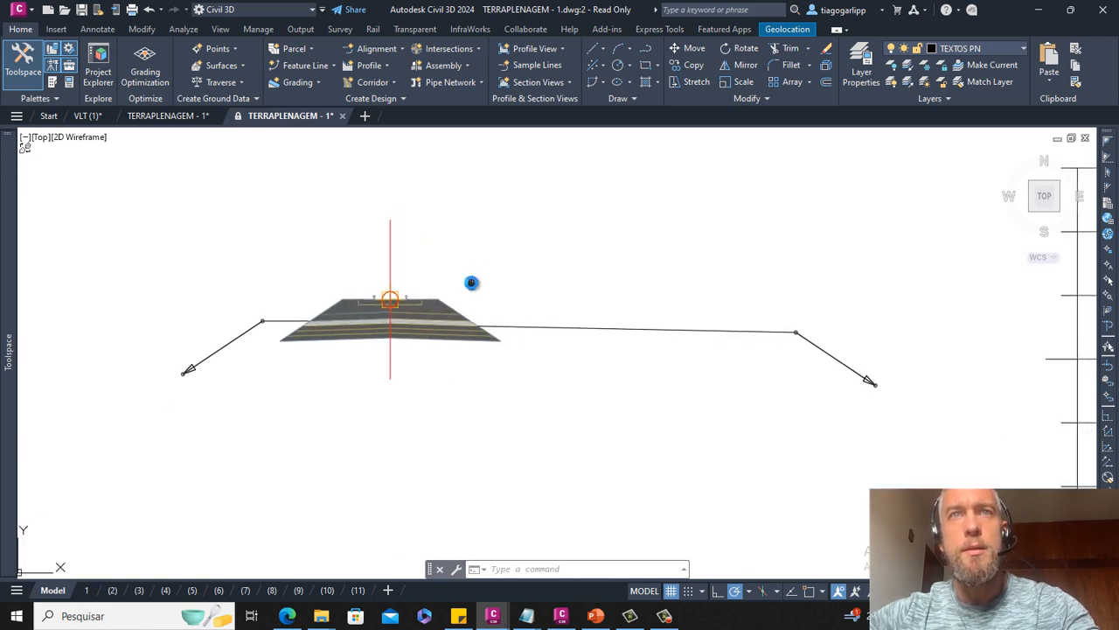
pyautogui.scroll(5, 402, 306)
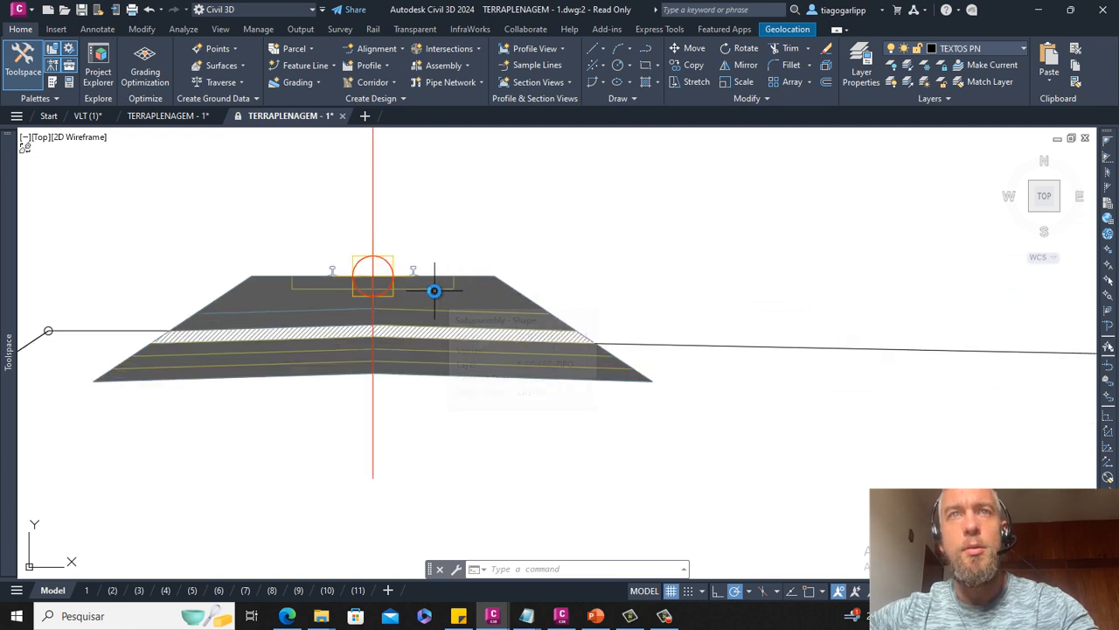
pyautogui.moveTo(457, 327); pyautogui.dragTo(453, 305, button='middle')
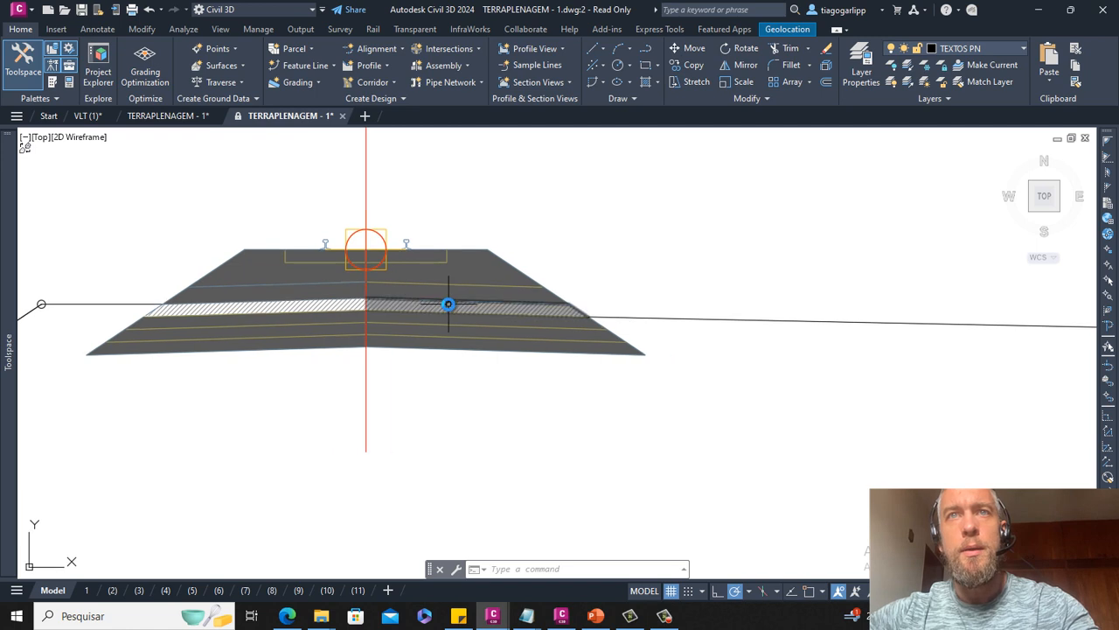
pyautogui.scroll(-4, 442, 303)
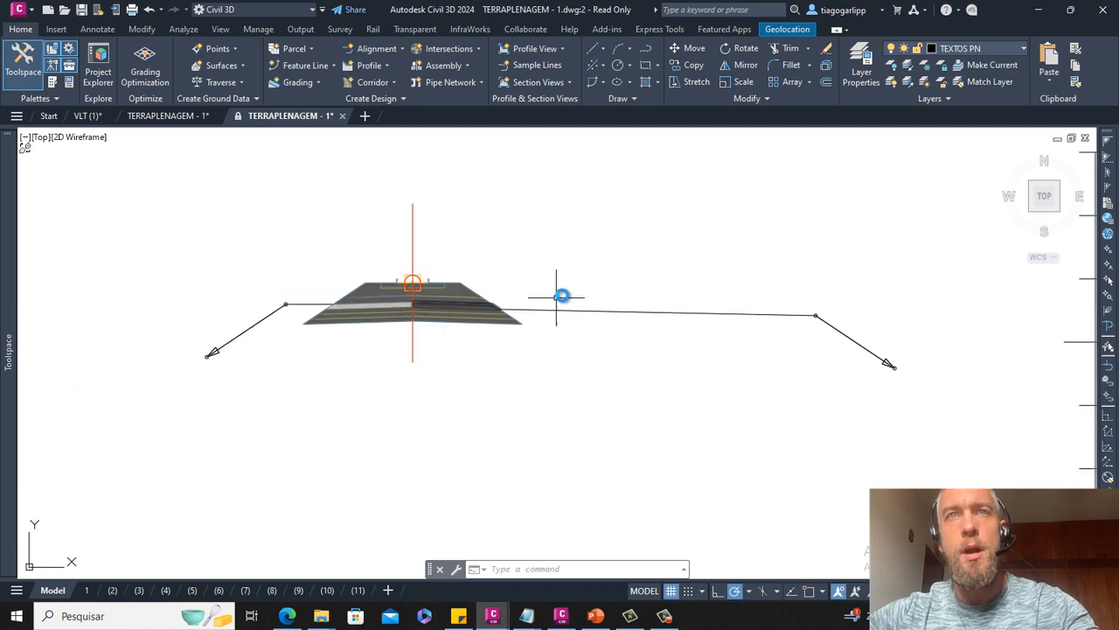
pyautogui.moveTo(563, 295); pyautogui.dragTo(514, 303, button='middle')
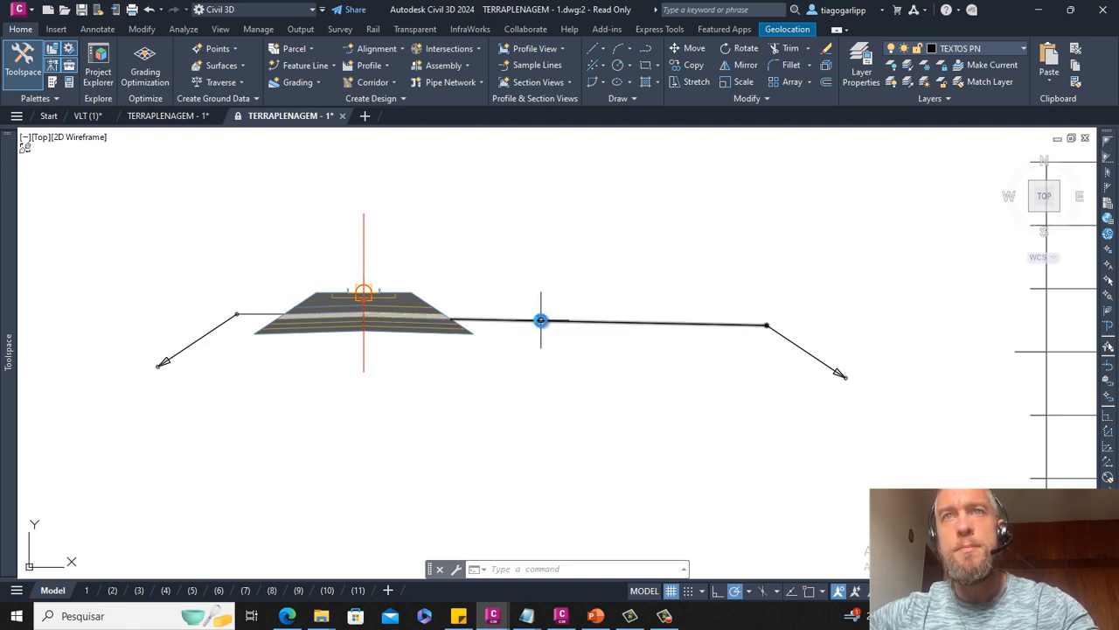
# Examine the platform layers, protection wall and outer sidewalk edge in the TRECHO 3 typical section
pyautogui.moveTo(760, 313); pyautogui.dragTo(365, 303, button='middle')
pyautogui.scroll(-8, 364, 302)
pyautogui.scroll(2, 521, 301)
pyautogui.scroll(4, 521, 301)
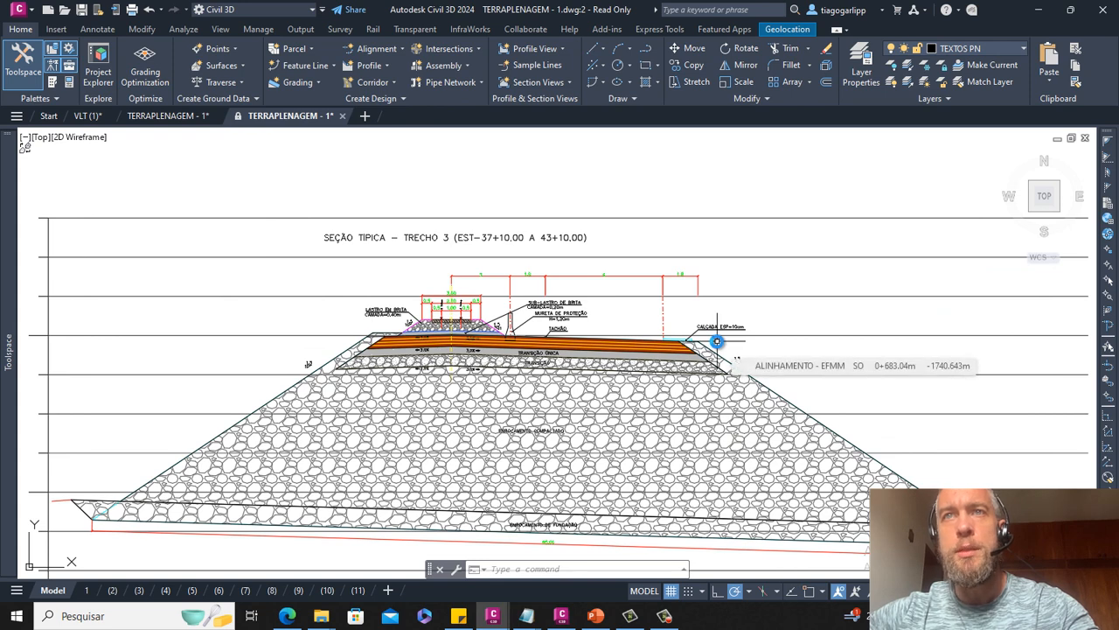
pyautogui.moveTo(714, 342); pyautogui.dragTo(709, 333, button='middle')
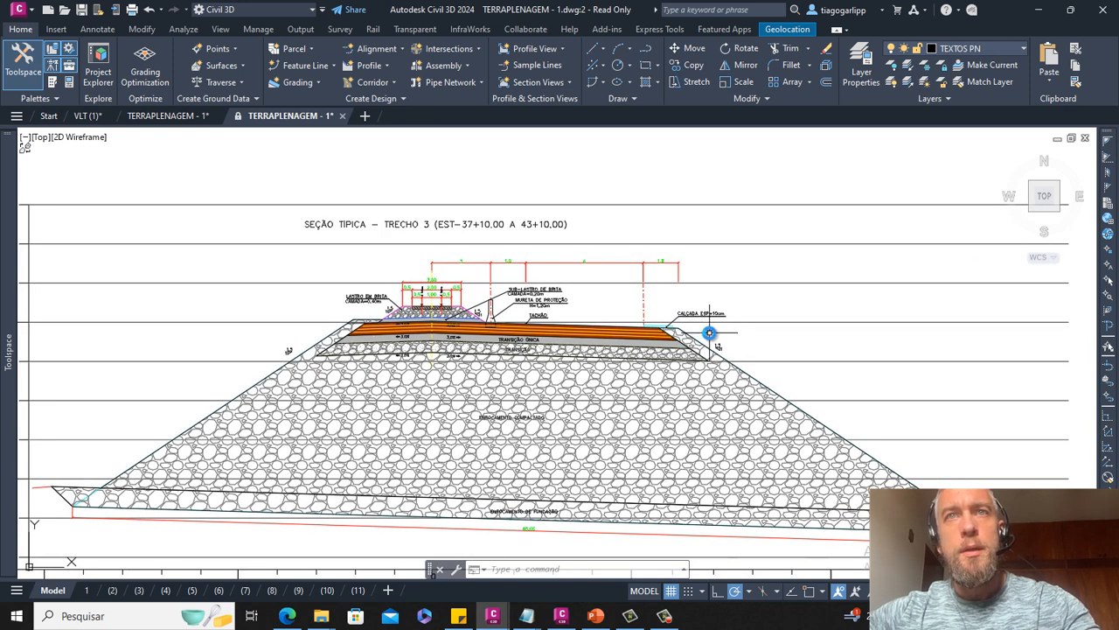
# Compare the nearest assembly's platform link and right side slope with the embankment slope of the TRECHO 3 typical section
pyautogui.scroll(-3, 710, 332)
pyautogui.scroll(3, 262, 320)
pyautogui.scroll(3, 539, 331)
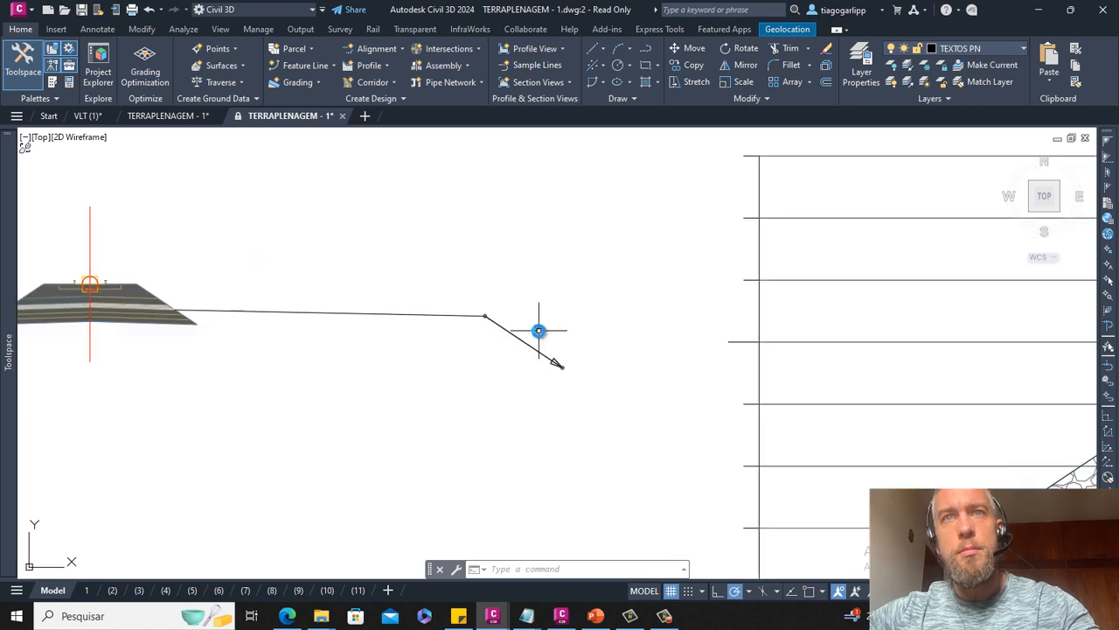
pyautogui.scroll(2, 539, 330)
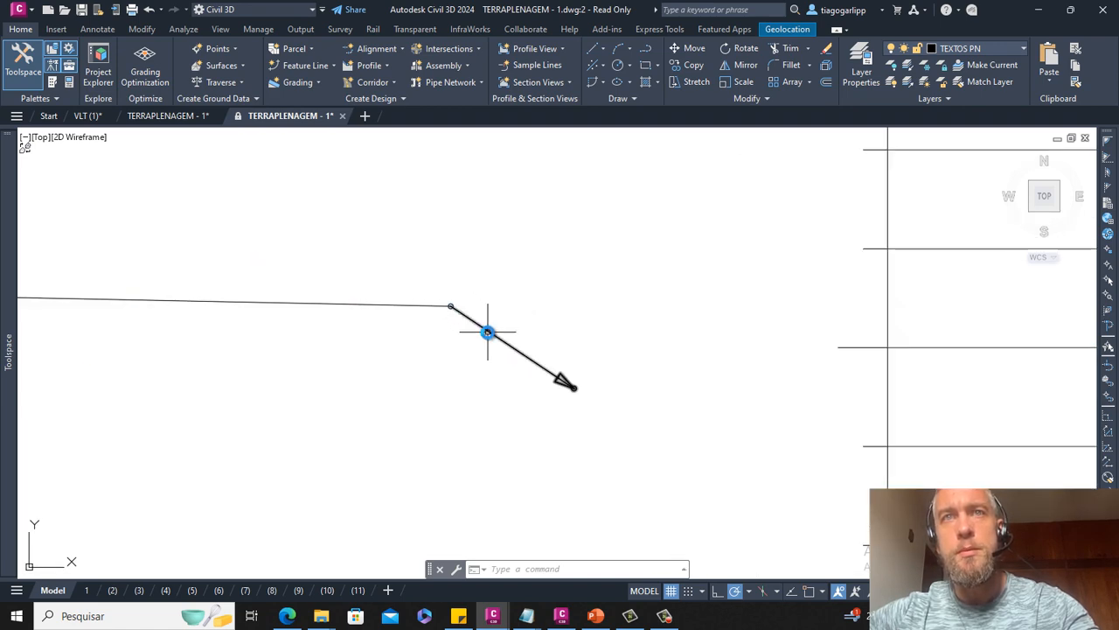
pyautogui.scroll(-5, 467, 307)
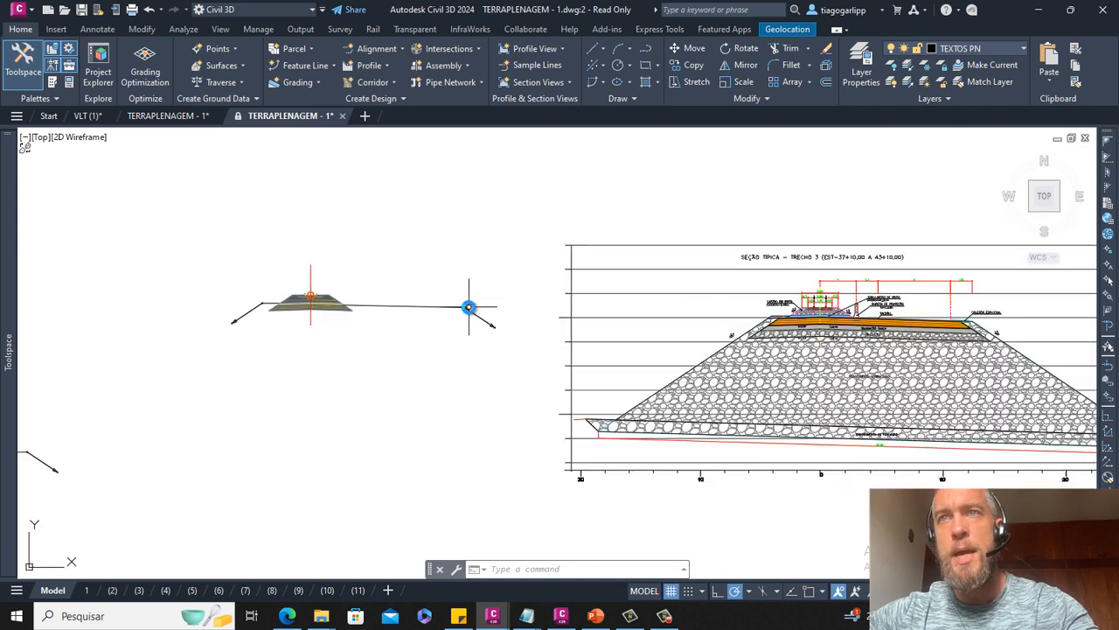
pyautogui.moveTo(666, 303); pyautogui.dragTo(440, 295, button='middle')
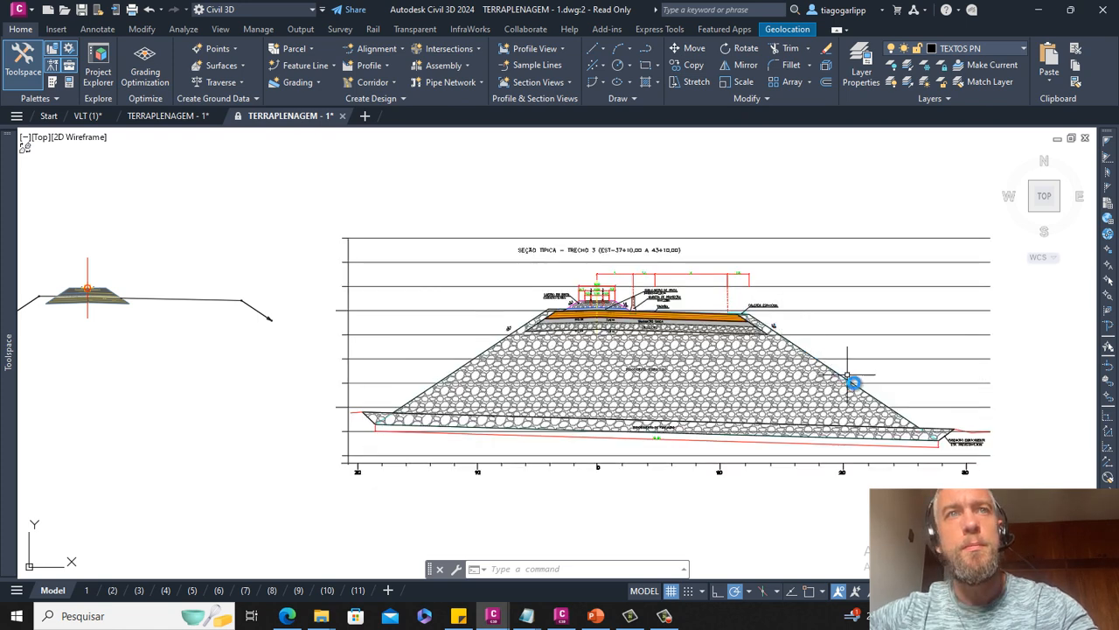
pyautogui.moveTo(289, 272); pyautogui.dragTo(550, 294, button='middle')
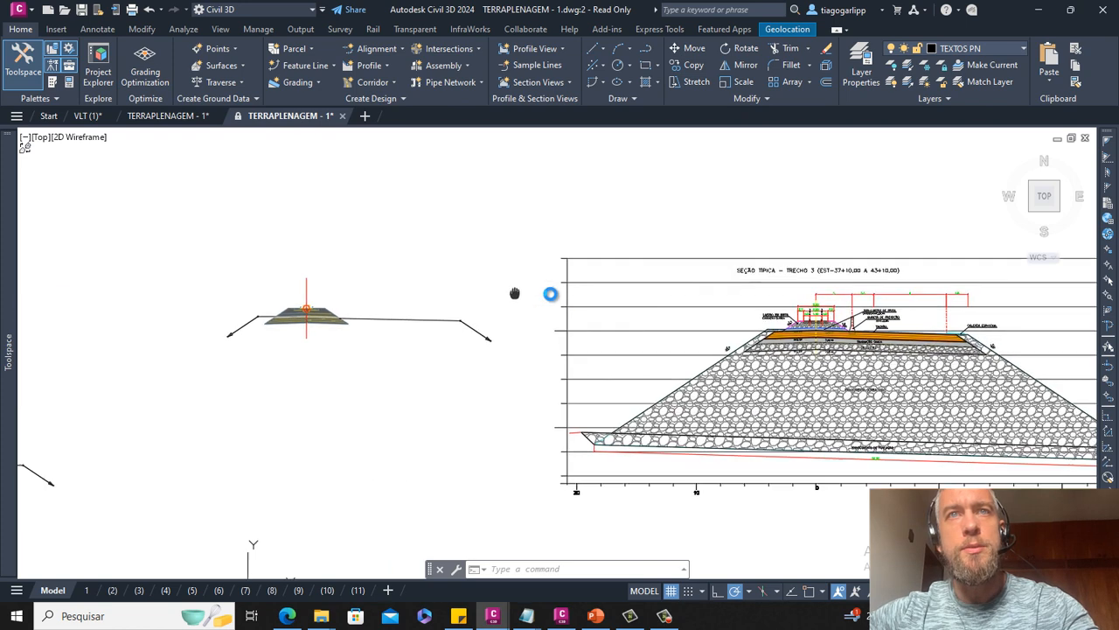
pyautogui.scroll(3, 365, 311)
pyautogui.scroll(2, 378, 316)
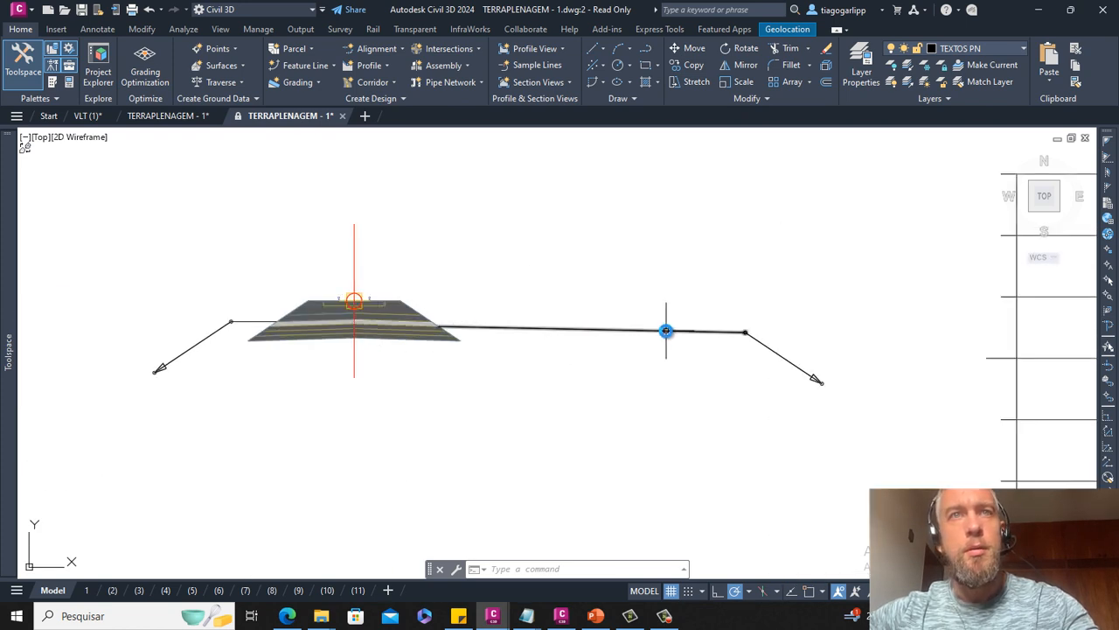
# Return to the group of three assemblies and examine the vertical walls and upper links of the box-shaped one
pyautogui.scroll(-3, 639, 242)
pyautogui.moveTo(175, 315); pyautogui.dragTo(467, 242, button='middle')
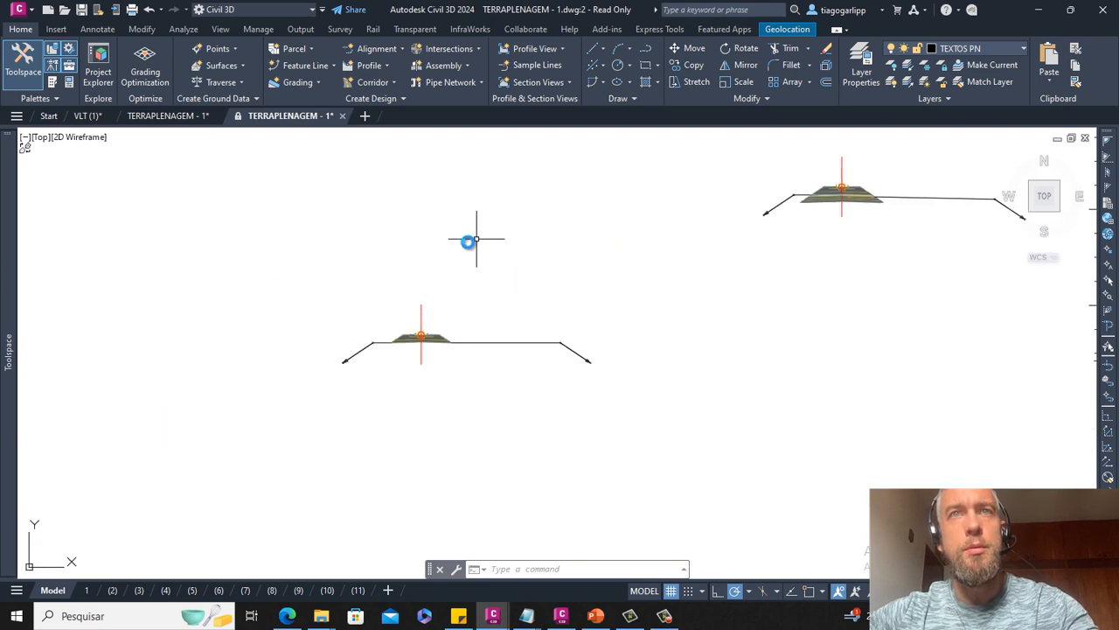
pyautogui.scroll(-4, 328, 254)
pyautogui.moveTo(349, 200); pyautogui.dragTo(357, 382, button='middle')
pyautogui.scroll(-2, 359, 365)
pyautogui.scroll(4, 327, 282)
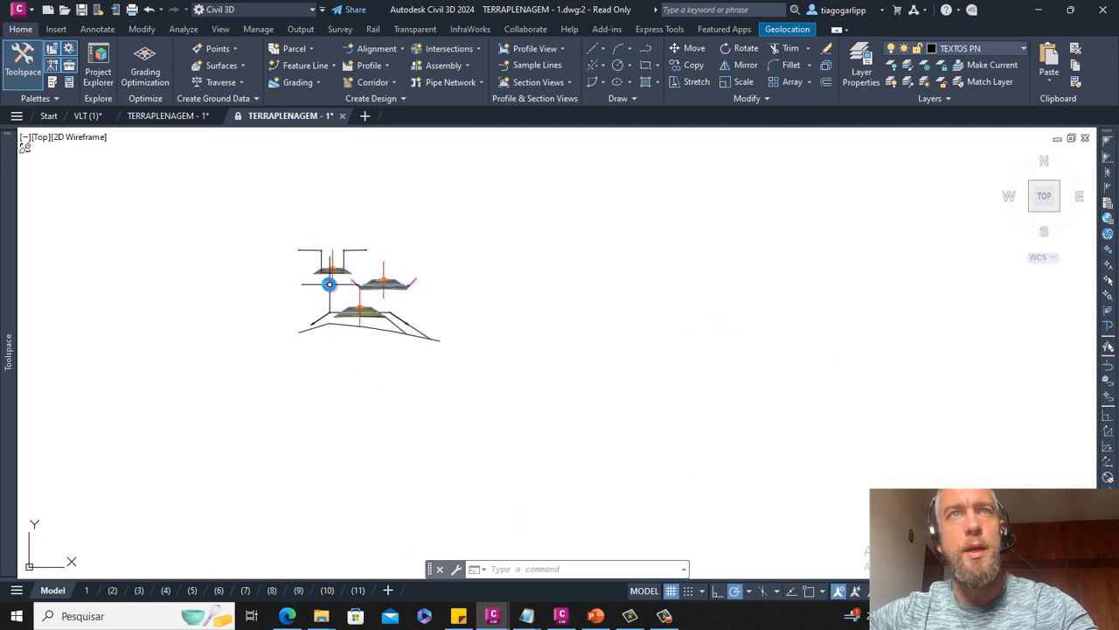
pyautogui.moveTo(421, 343)
pyautogui.mouseDown(button='middle')
pyautogui.moveTo(356, 303)
pyautogui.moveTo(327, 303)
pyautogui.mouseUp(button='middle')
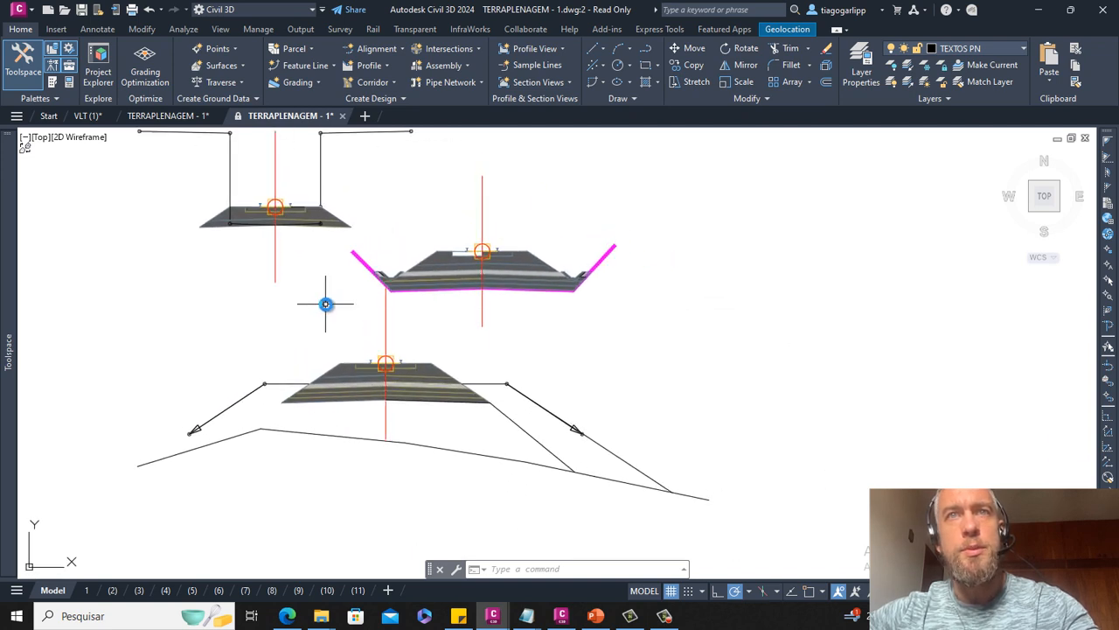
pyautogui.moveTo(260, 256); pyautogui.dragTo(351, 356, button='middle')
pyautogui.scroll(2, 317, 282)
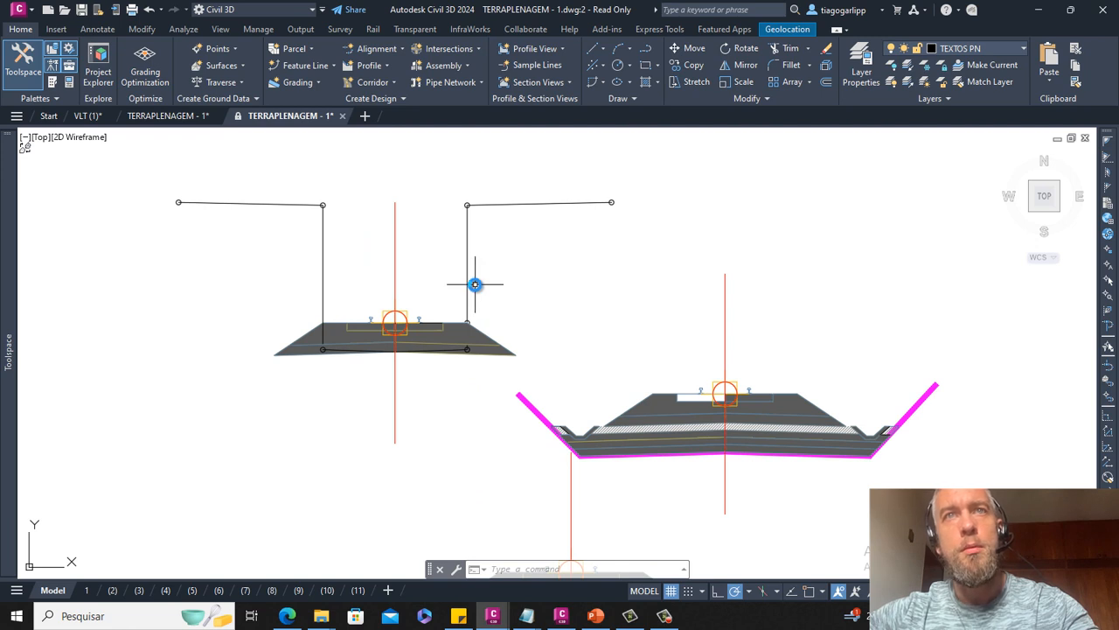
pyautogui.moveTo(481, 271); pyautogui.dragTo(464, 295, button='middle')
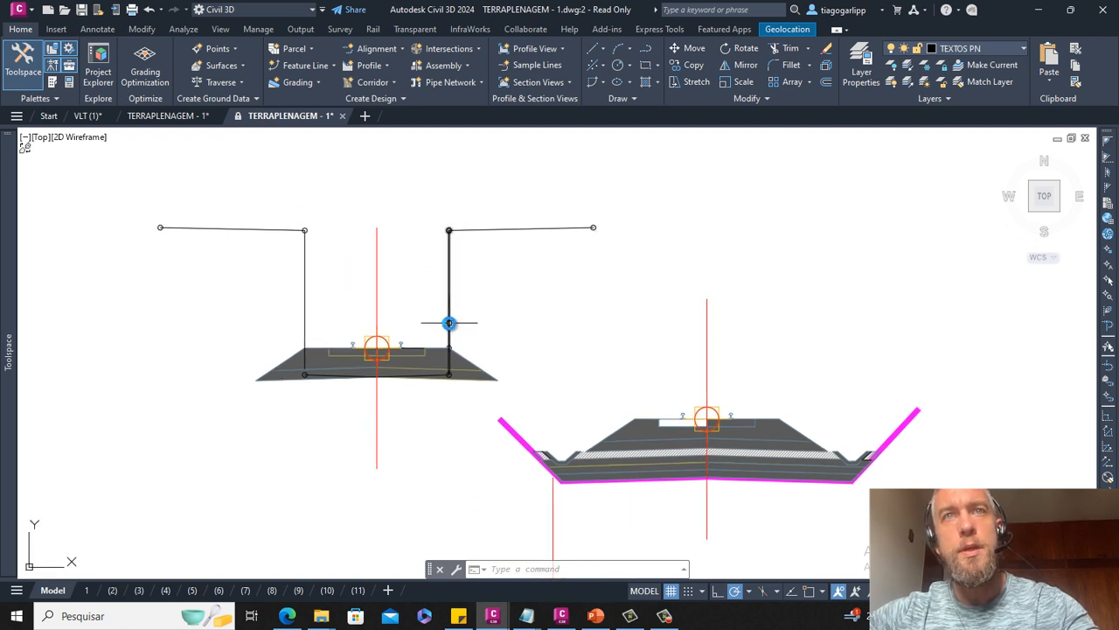
# Inspect the properties of the right vertical wall link in the box-shaped assembly
pyautogui.scroll(4, 448, 343)
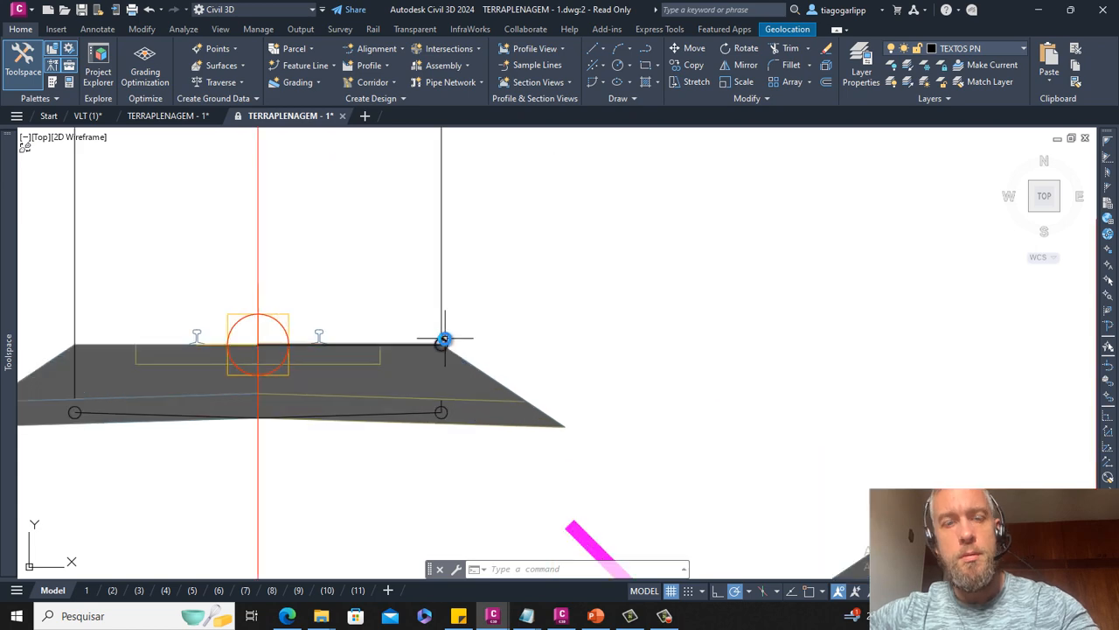
pyautogui.click(444, 340)
pyautogui.press('Escape')
pyautogui.click(440, 317)
pyautogui.scroll(-4, 440, 318)
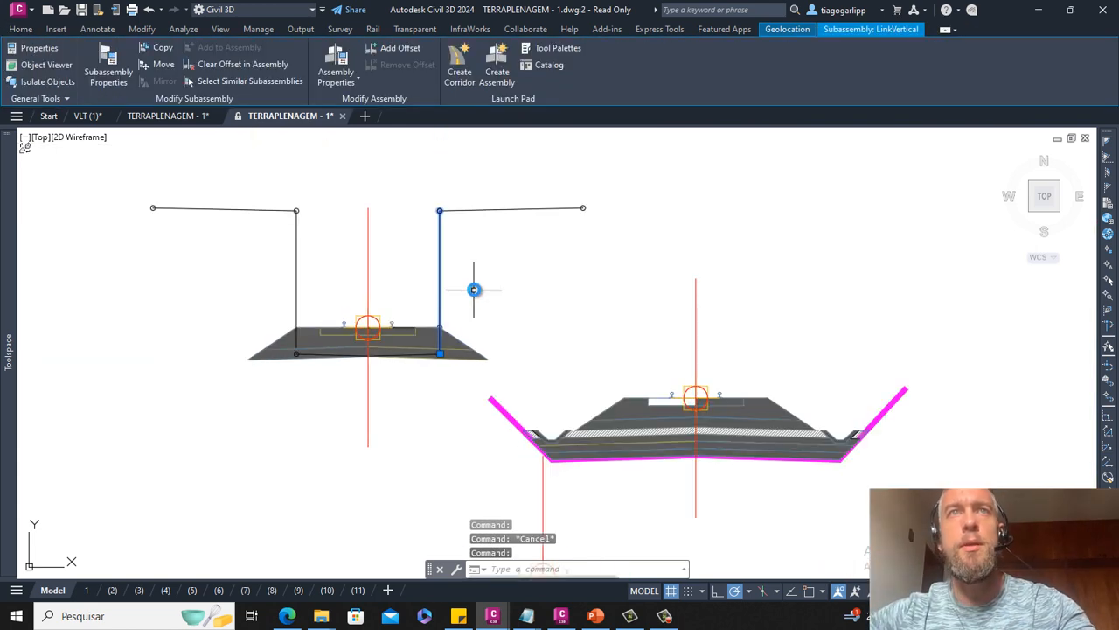
pyautogui.write('mo')
pyautogui.press('Return')
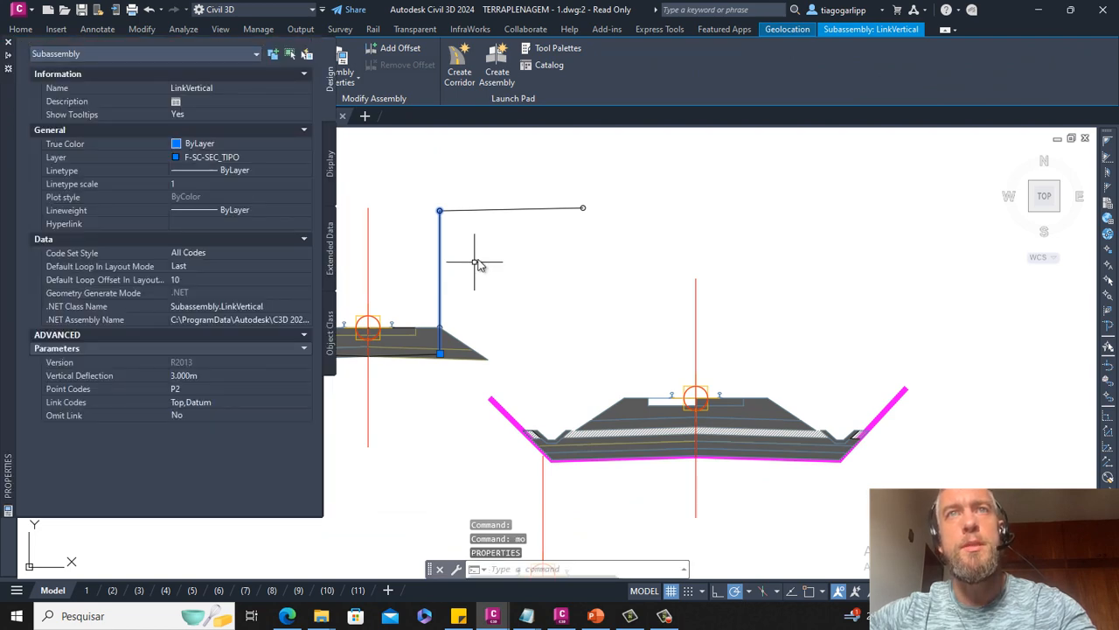
pyautogui.press('Escape')
# Inspect the properties of the right upper link, at the top of the box-shaped assembly's wall
pyautogui.click(492, 207)
pyautogui.press('Escape')
pyautogui.click(488, 210)
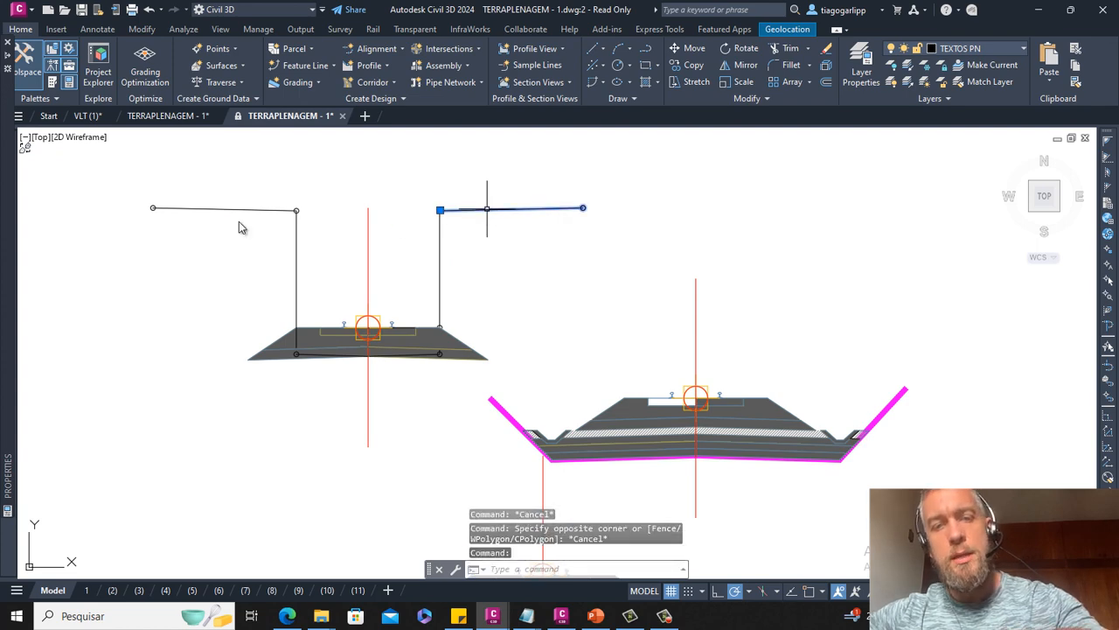
pyautogui.moveTo(18, 224)
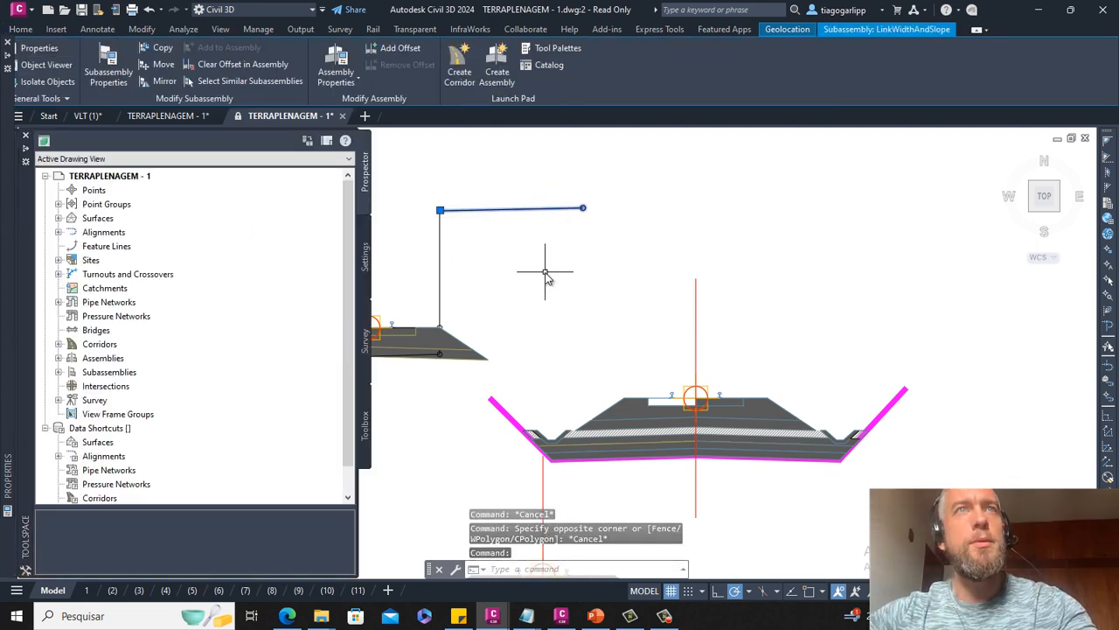
pyautogui.write('mo')
pyautogui.press('Return')
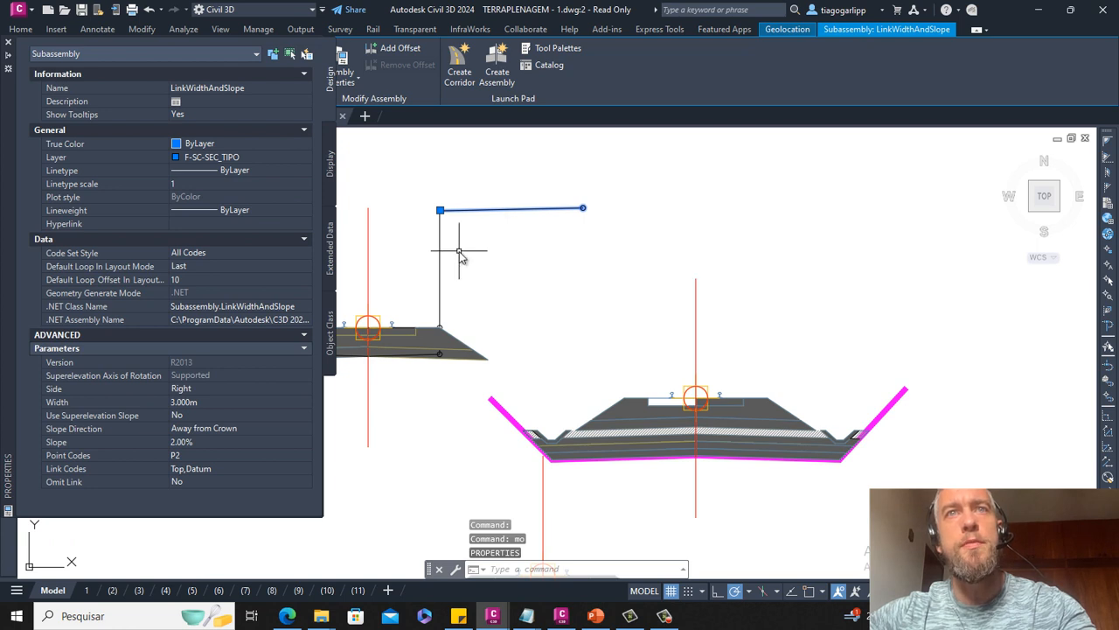
pyautogui.moveTo(448, 252); pyautogui.dragTo(478, 254, button='middle')
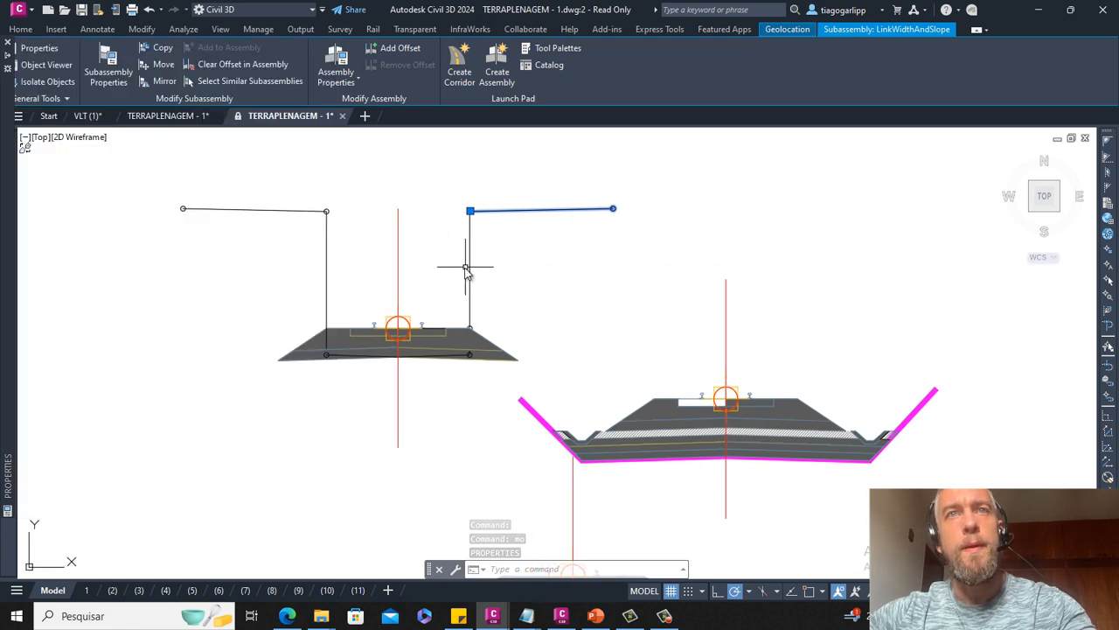
pyautogui.moveTo(431, 285); pyautogui.dragTo(446, 277, button='middle')
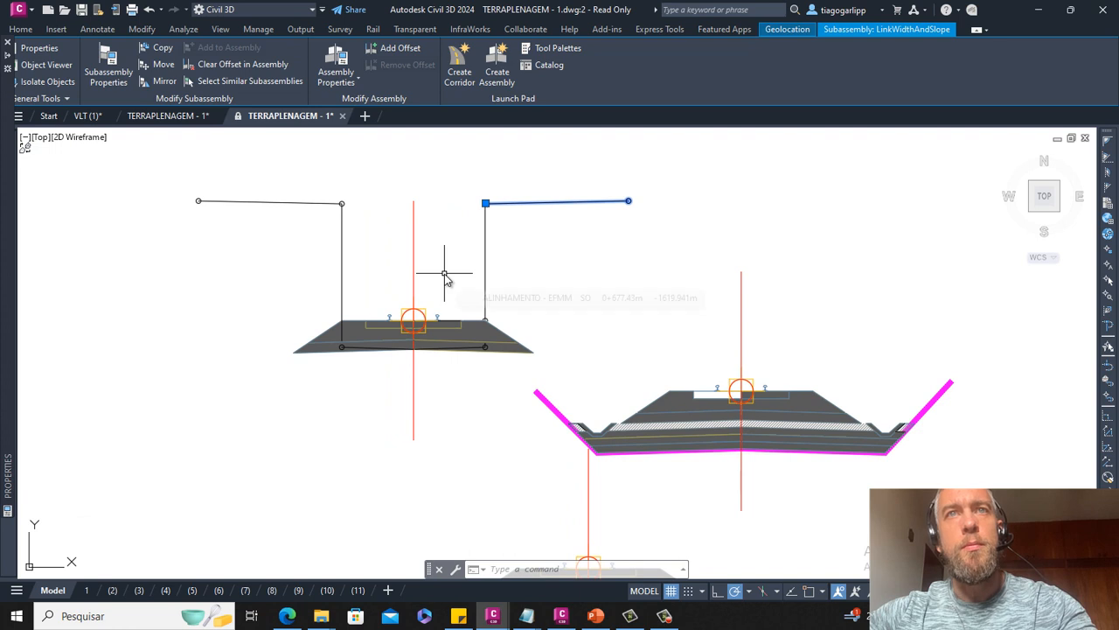
pyautogui.scroll(-2, 445, 277)
pyautogui.press('Escape')
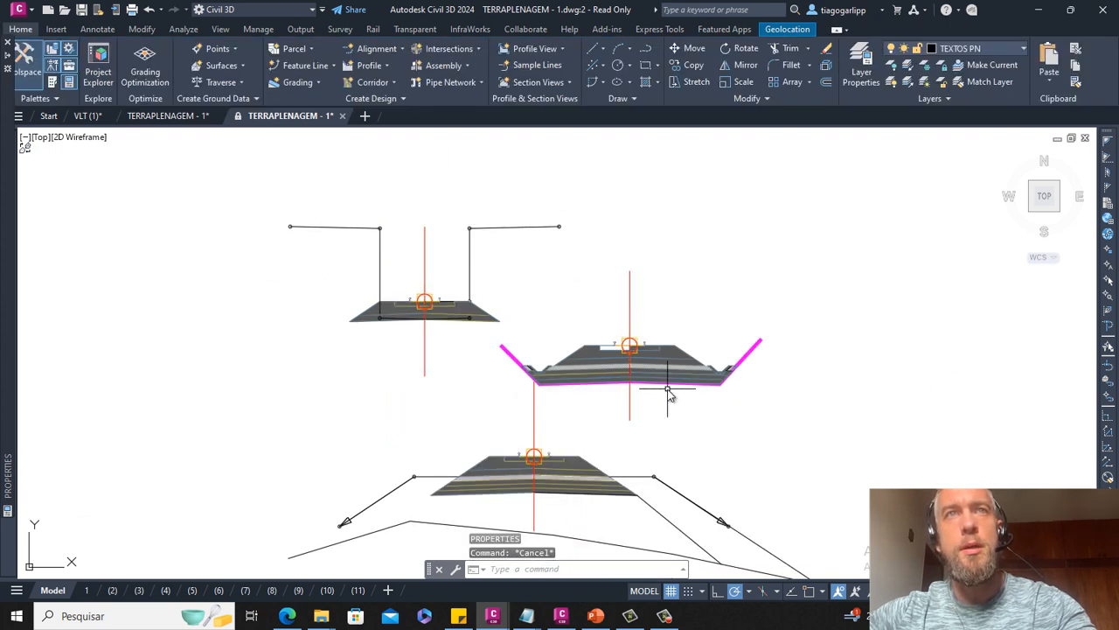
# Close the object properties and zoom to the ESCAVAÇÃO-CORTE assembly from the drawing's list of assemblies
pyautogui.moveTo(668, 395); pyautogui.dragTo(600, 310, button='middle')
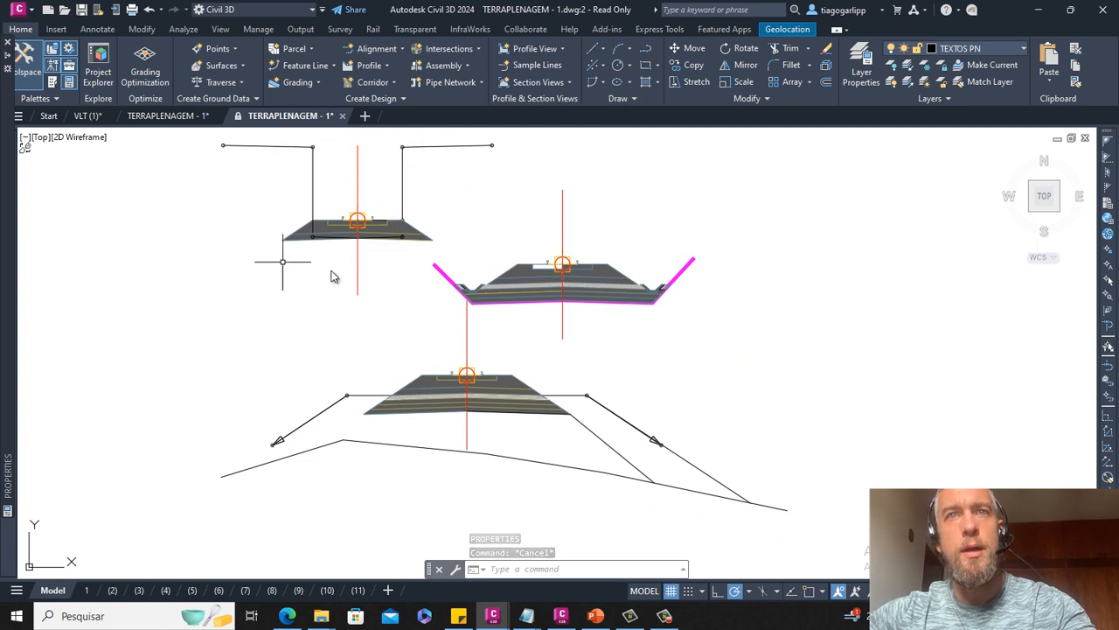
pyautogui.scroll(-5, 331, 276)
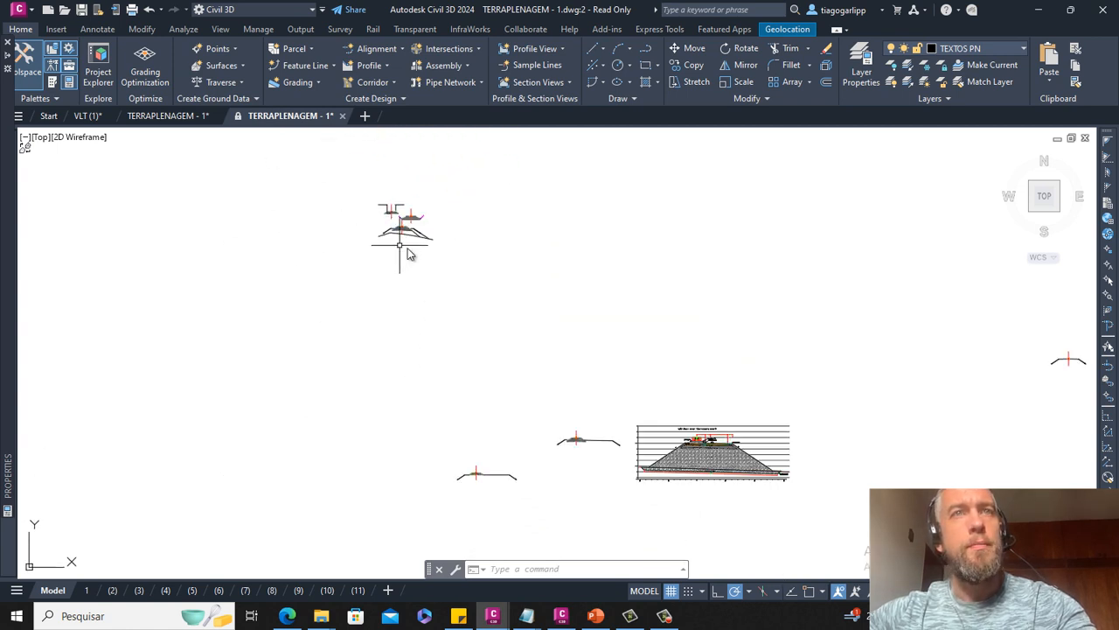
pyautogui.scroll(-2, 407, 251)
pyautogui.moveTo(6, 432)
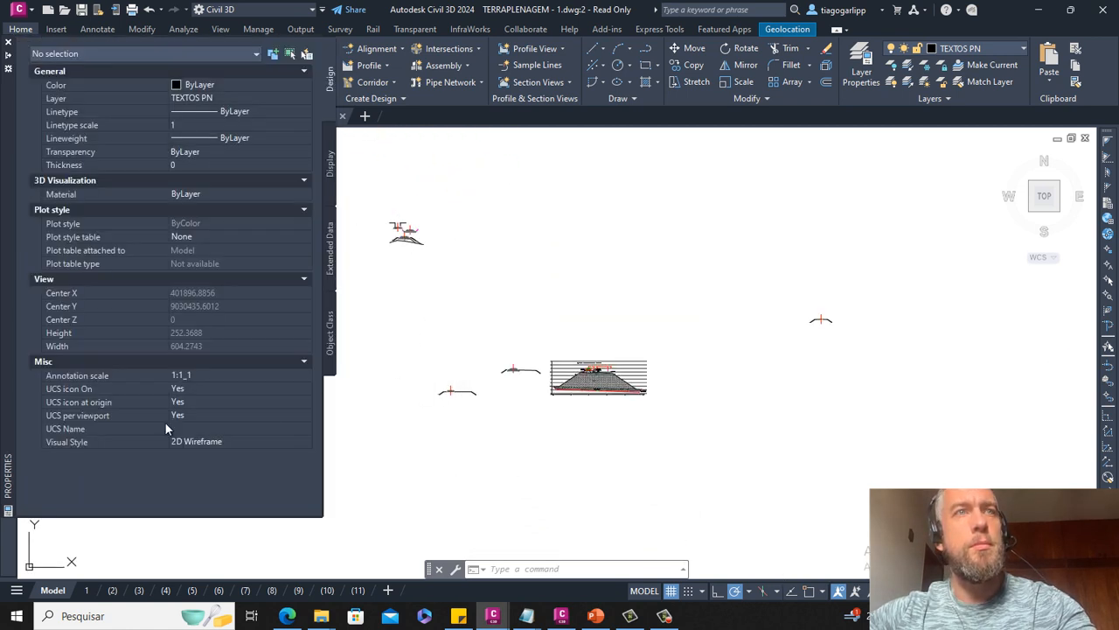
pyautogui.click(8, 44)
pyautogui.moveTo(11, 398)
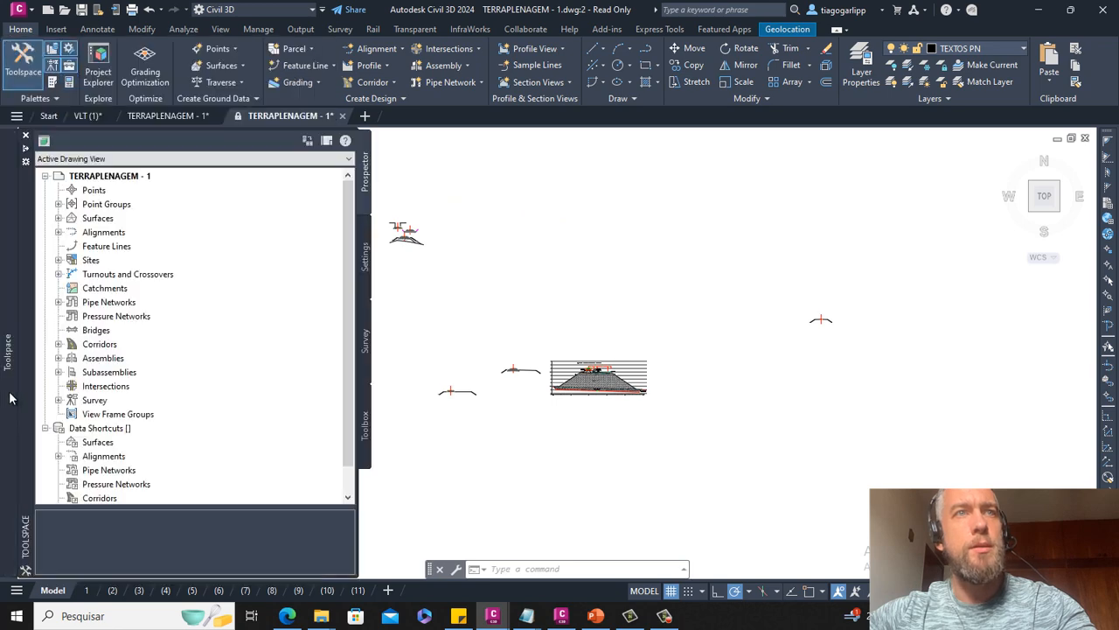
pyautogui.click(58, 358)
pyautogui.scroll(-2, 78, 368)
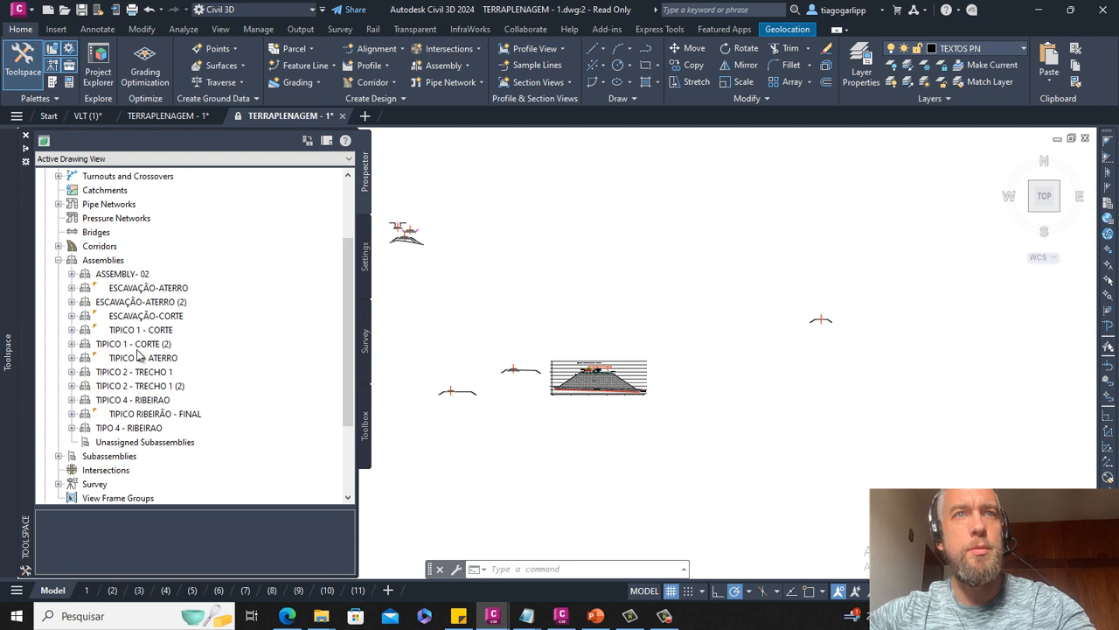
pyautogui.rightClick(158, 315)
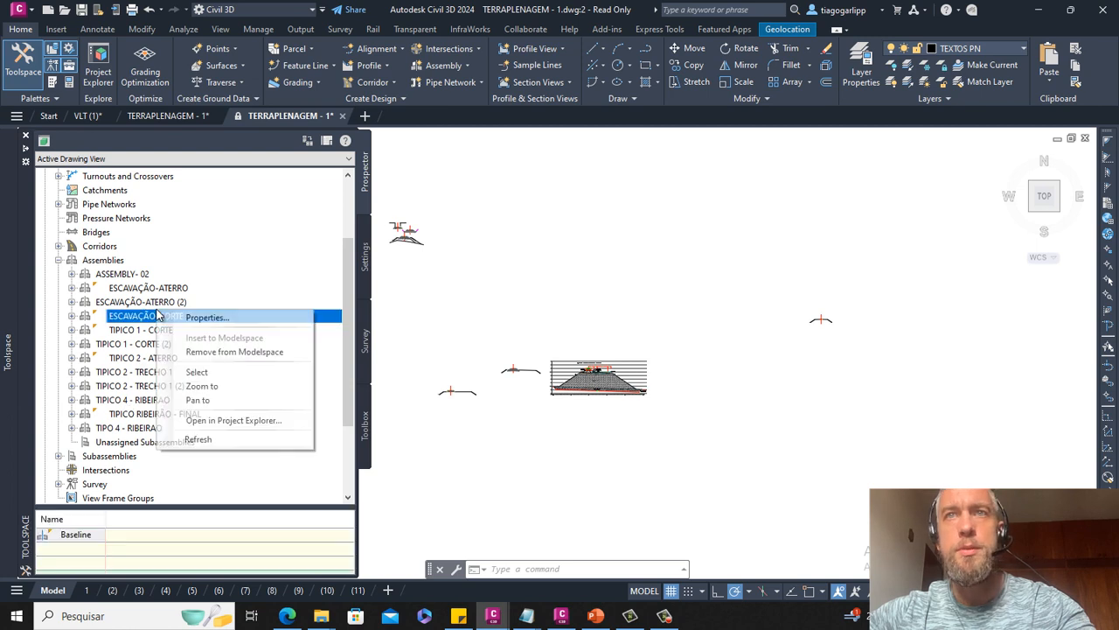
pyautogui.click(217, 386)
# Examine the right base link of the ESCAVAÇÃO-CORTE assembly and compare it with the layered track assembly above
pyautogui.scroll(-3, 767, 344)
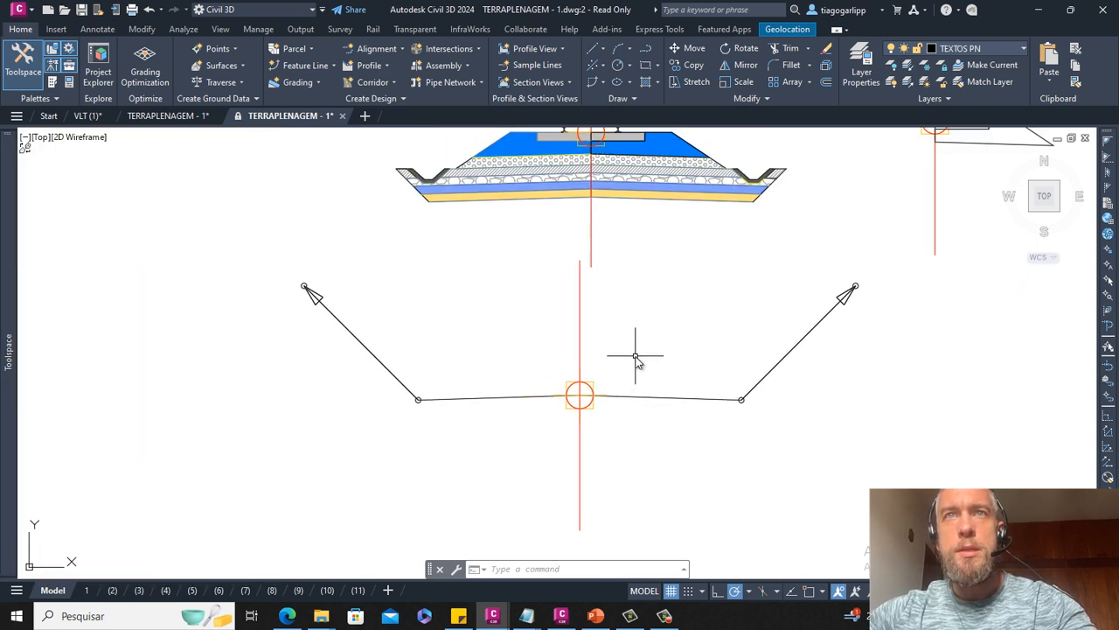
pyautogui.moveTo(636, 361); pyautogui.dragTo(583, 367, button='middle')
pyautogui.scroll(-3, 569, 367)
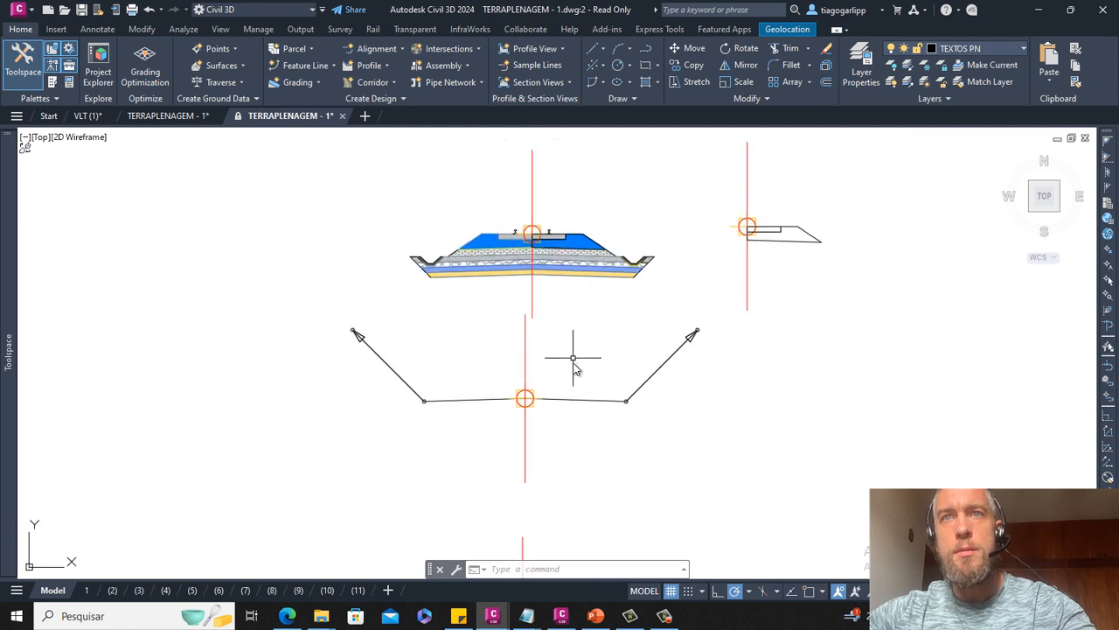
pyautogui.click(569, 401)
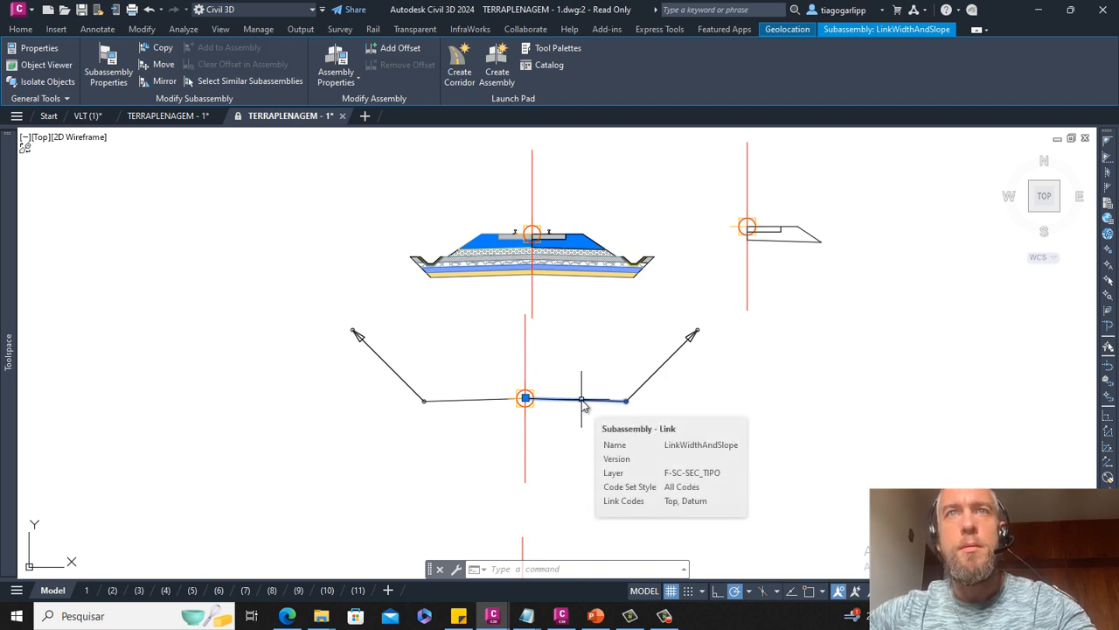
pyautogui.moveTo(613, 316); pyautogui.dragTo(607, 353, button='middle')
pyautogui.press('Escape')
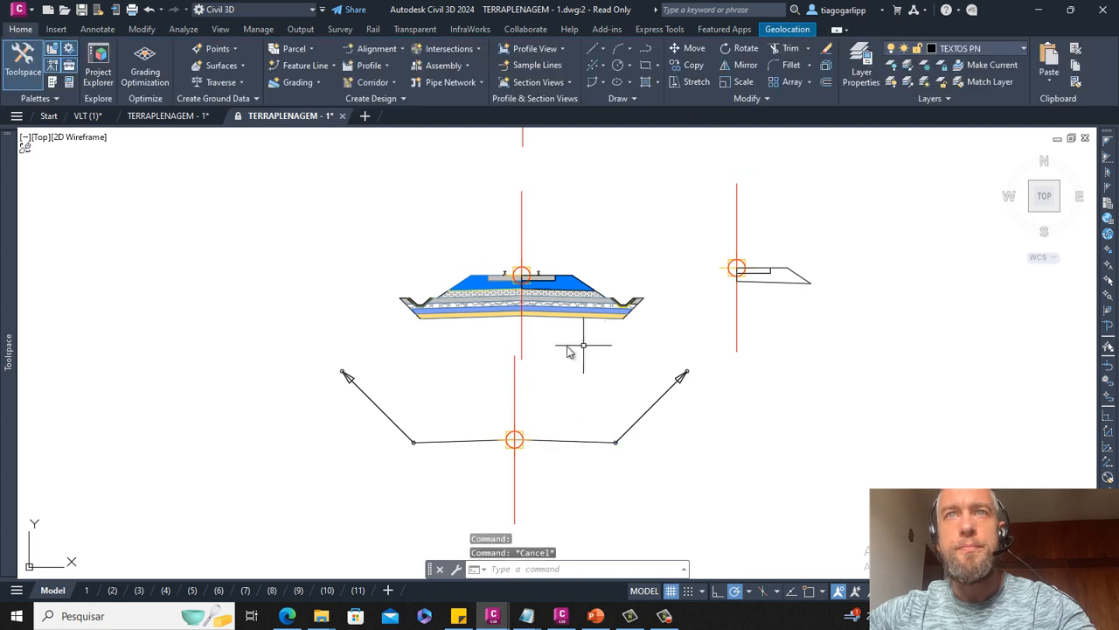
# Examine the bottom yellow layer and the top solid blue layer on the right half of the layered track assembly
pyautogui.click(574, 317)
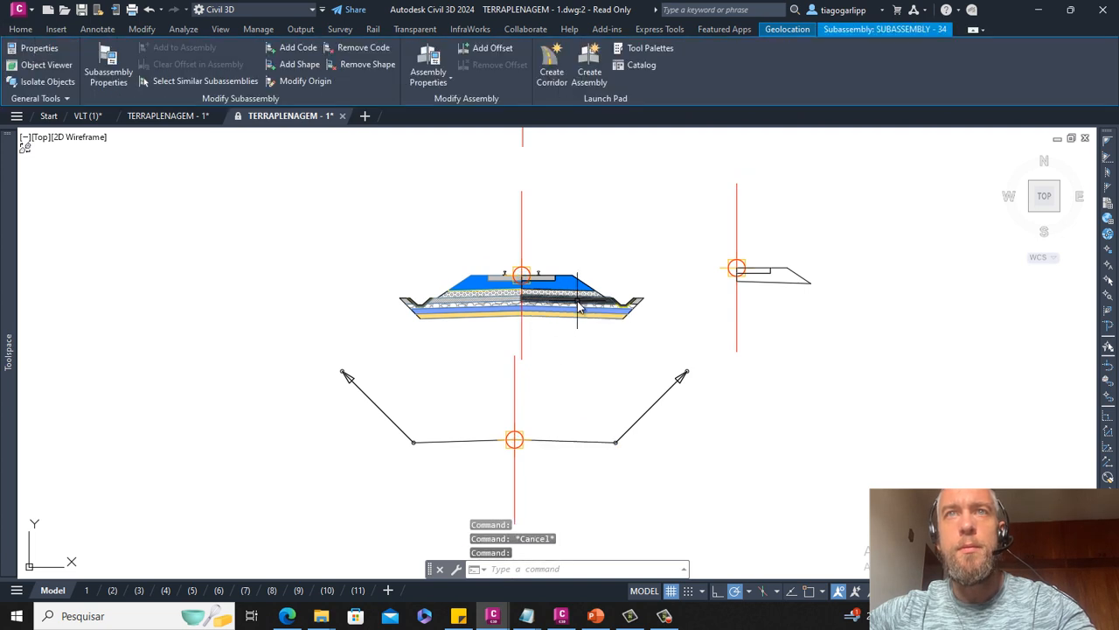
pyautogui.press('Escape')
pyautogui.click(577, 296)
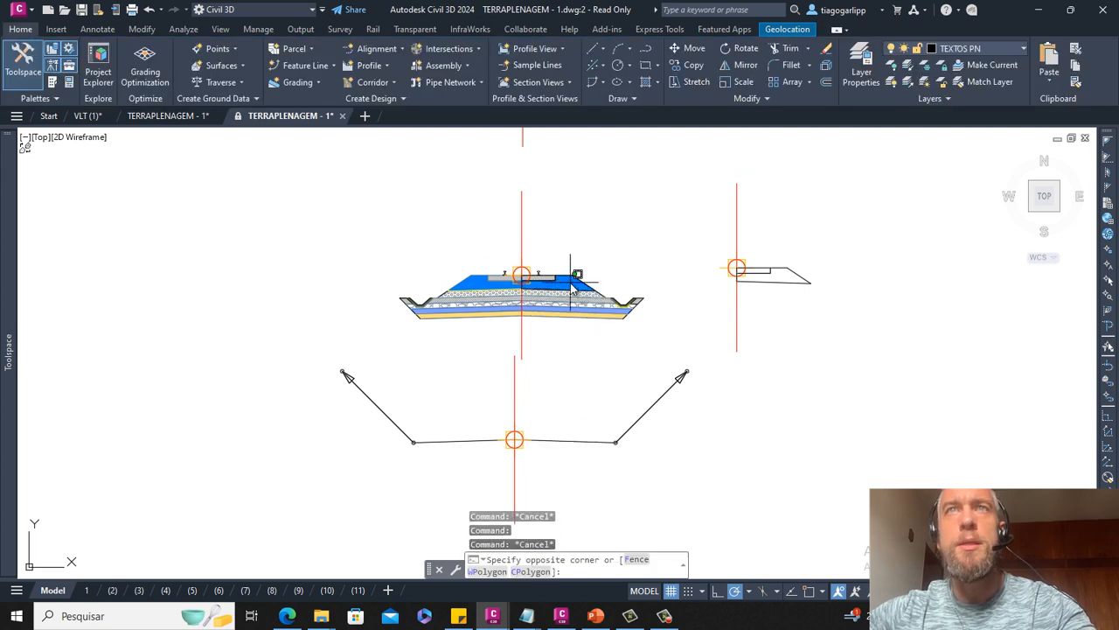
pyautogui.press('Escape')
pyautogui.click(567, 286)
pyautogui.scroll(2, 566, 286)
pyautogui.scroll(2, 566, 285)
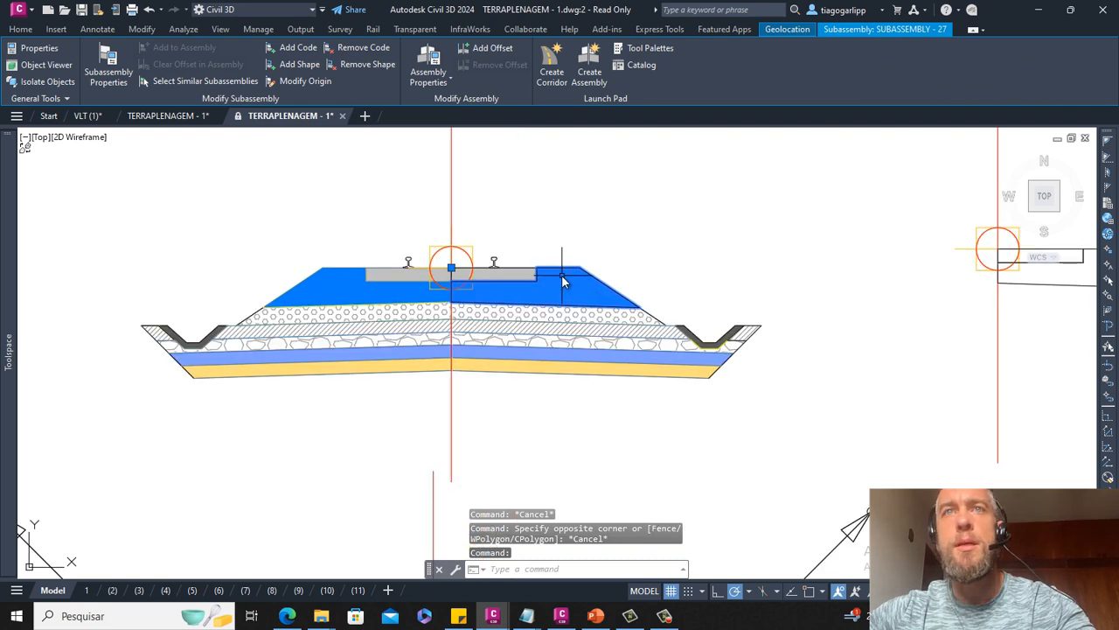
pyautogui.press('Escape')
# Examine the pebble-patterned layer directly beneath the solid blue layer on the track assembly's right half
pyautogui.click(566, 329)
pyautogui.moveTo(566, 330)
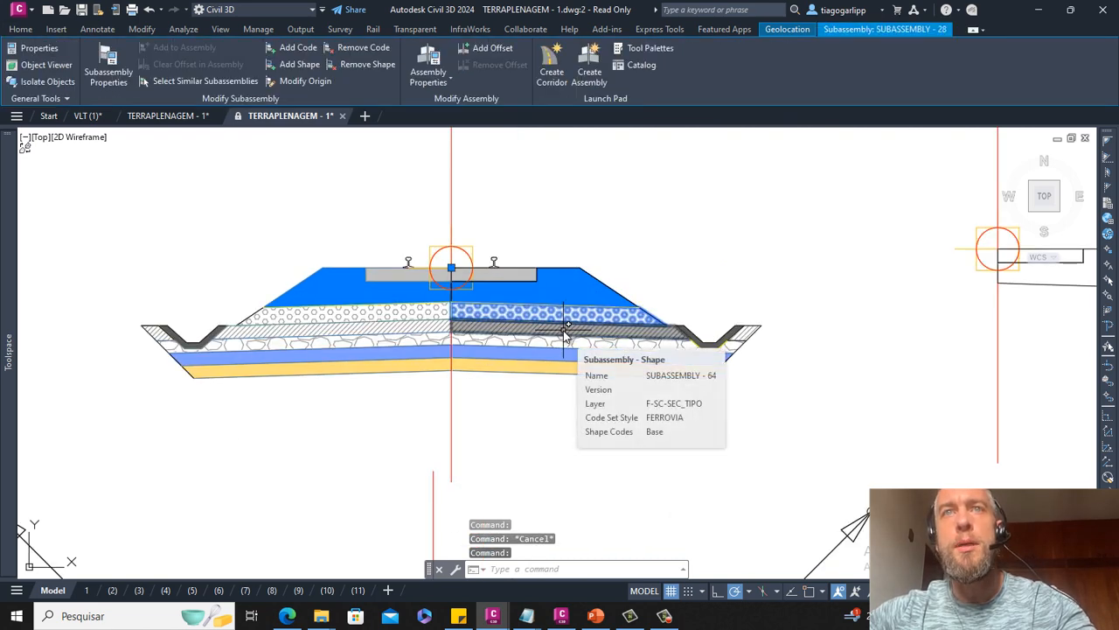
pyautogui.press('Escape')
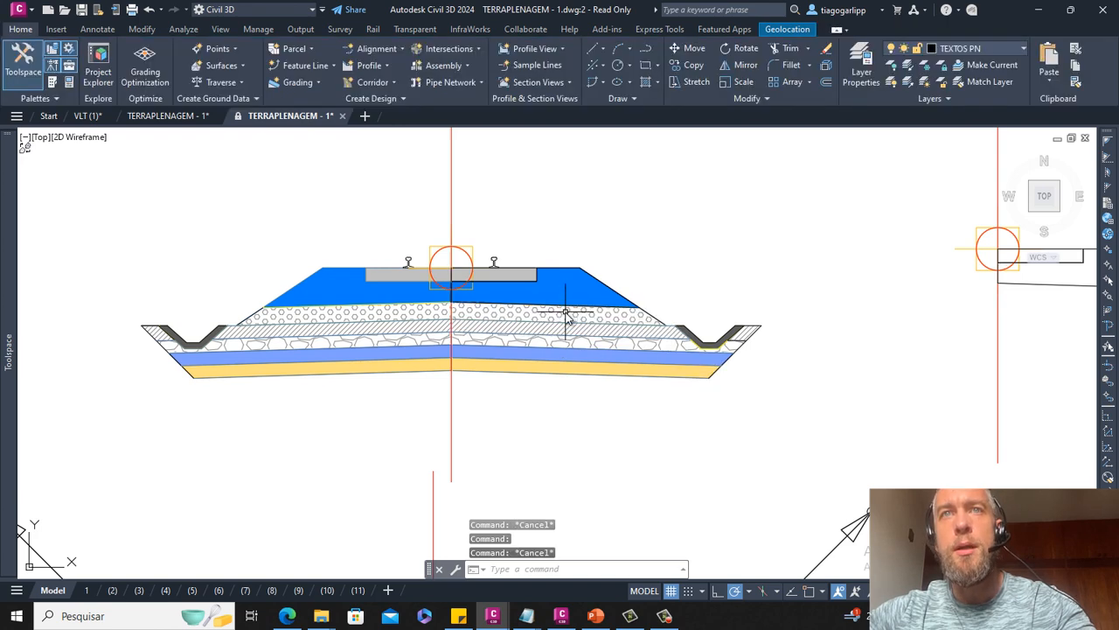
pyautogui.click(567, 315)
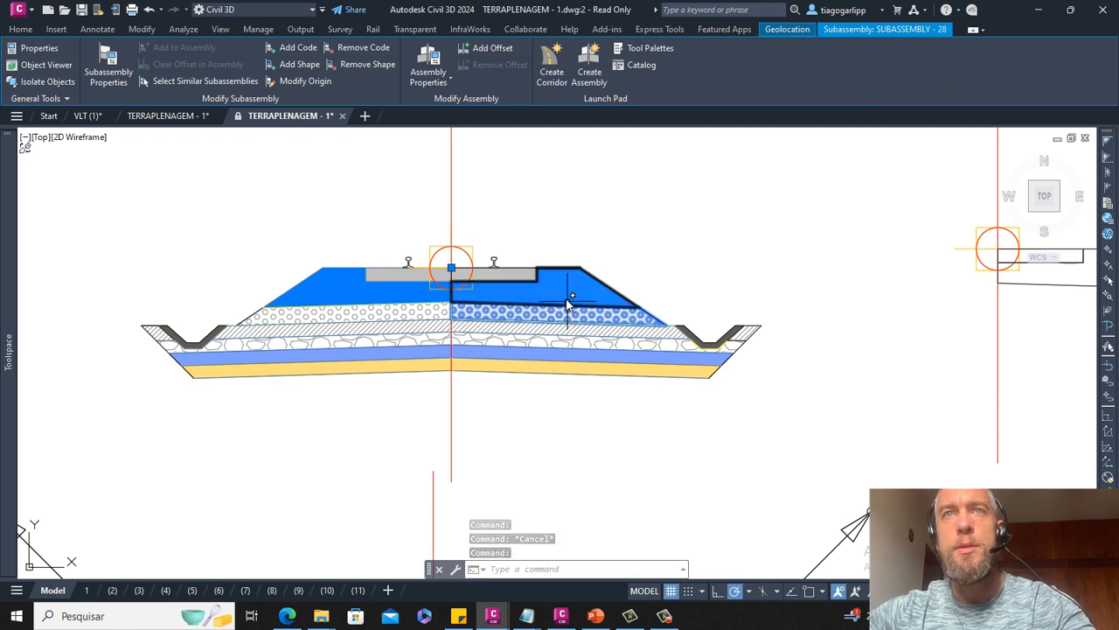
pyautogui.press('Escape')
pyautogui.press('Escape')
pyautogui.click(554, 313)
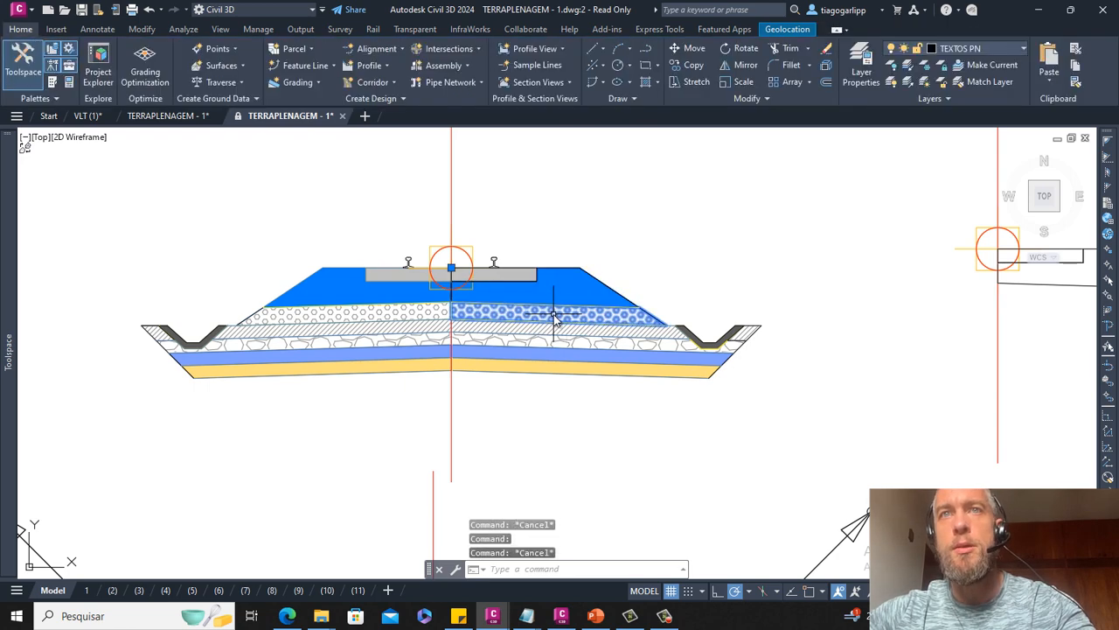
pyautogui.press('Escape')
# Examine the diagonally hatched, stone-patterned and light blue layers in turn on the track assembly's right half
pyautogui.click(558, 328)
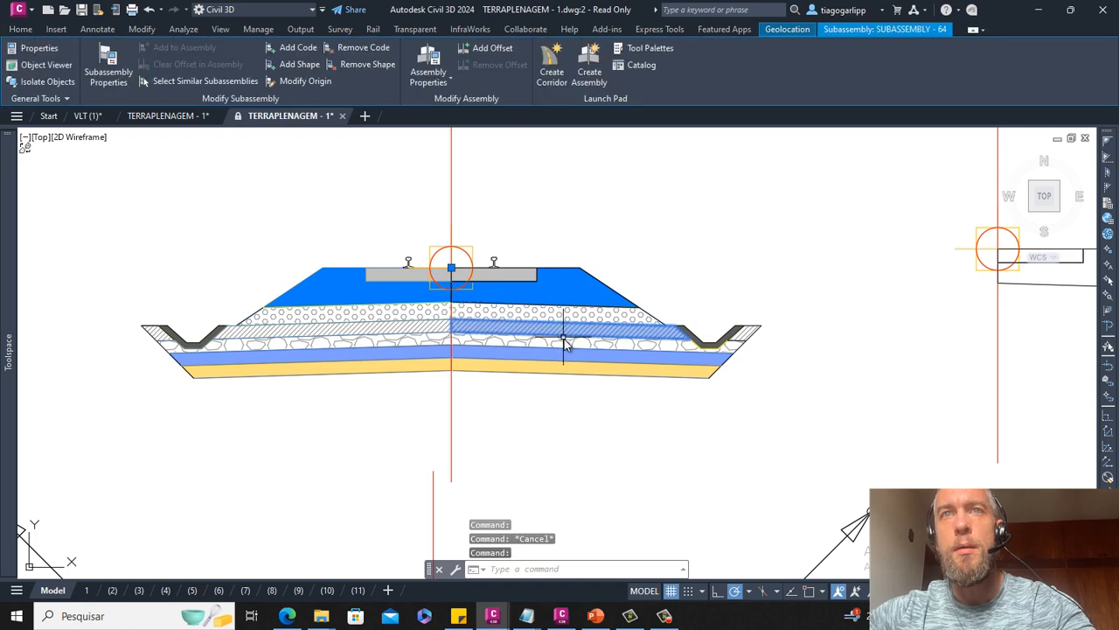
pyautogui.press('Escape')
pyautogui.click(566, 343)
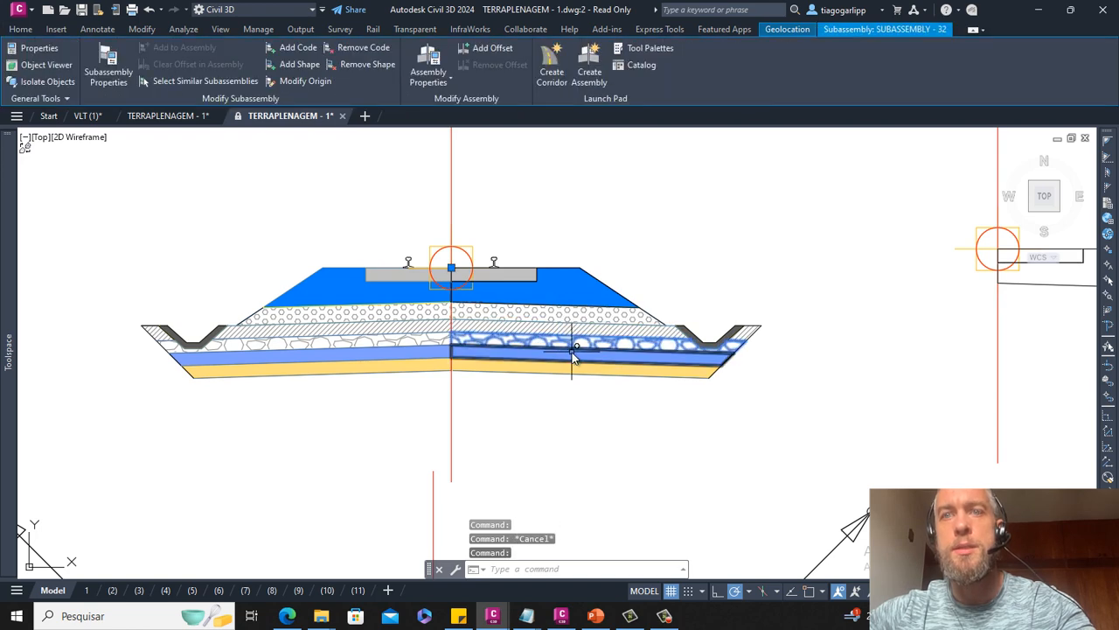
pyautogui.press('Escape')
pyautogui.click(566, 357)
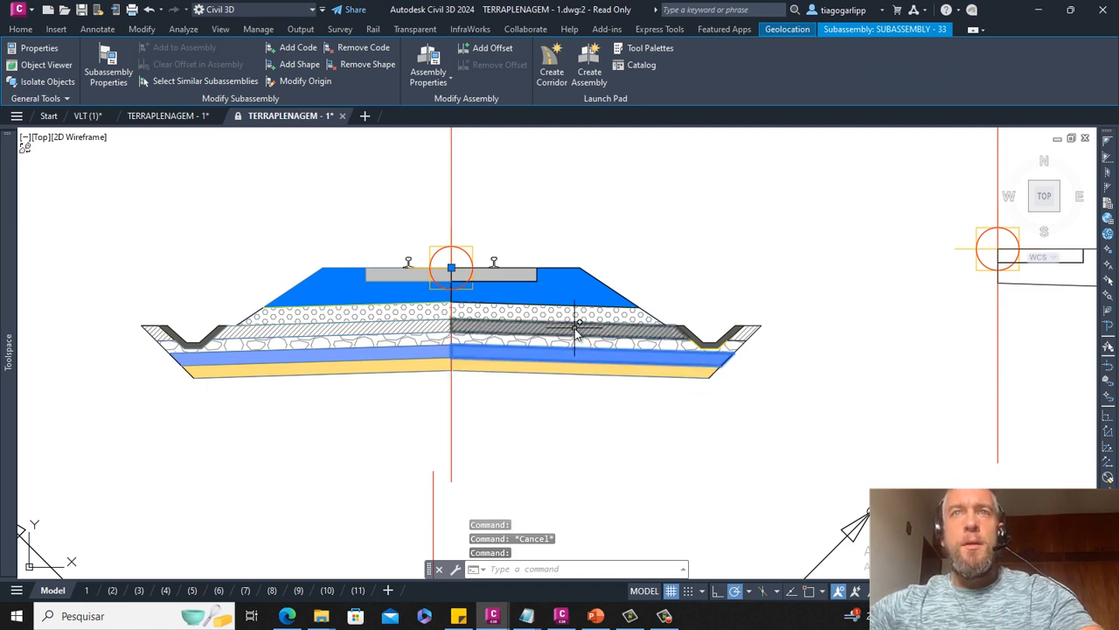
pyautogui.press('Escape')
# Locate the railway corridor in plan and examine its stretch around stations 89+0.00 to 96+0.00
pyautogui.scroll(-10, 576, 313)
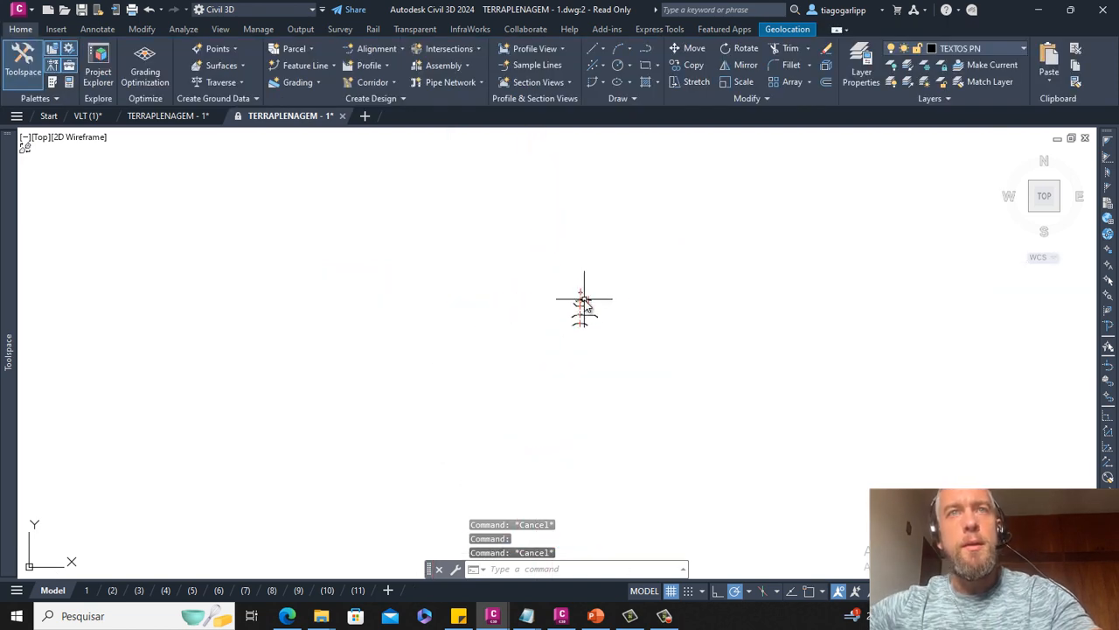
pyautogui.moveTo(268, 380)
pyautogui.mouseDown(button='middle')
pyautogui.moveTo(447, 355)
pyautogui.moveTo(451, 343)
pyautogui.mouseUp(button='middle')
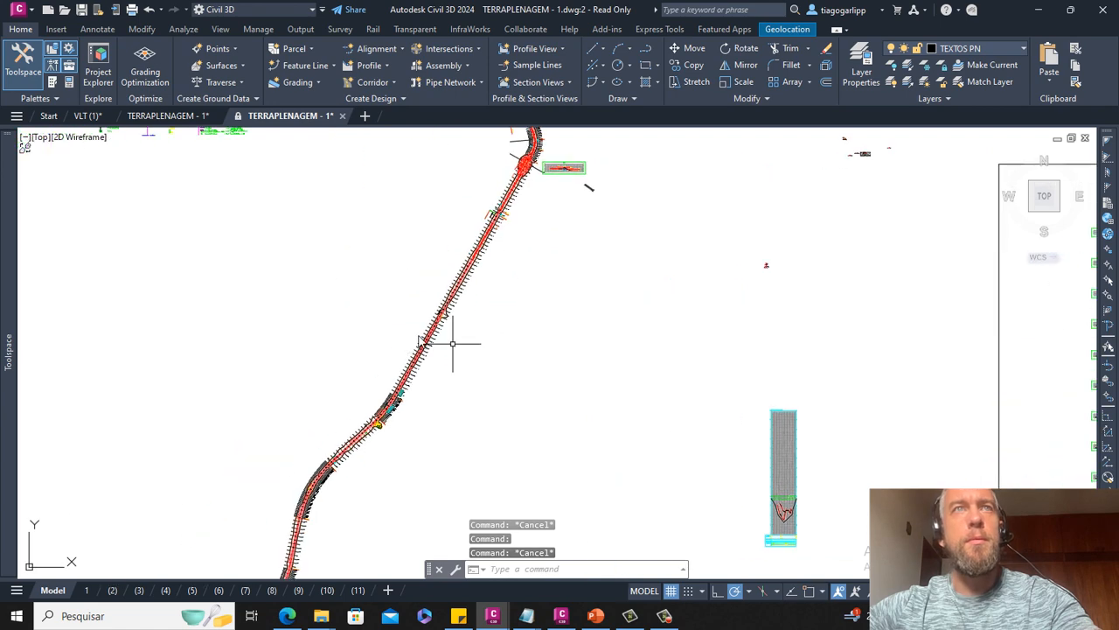
pyautogui.scroll(6, 444, 343)
pyautogui.scroll(3, 424, 331)
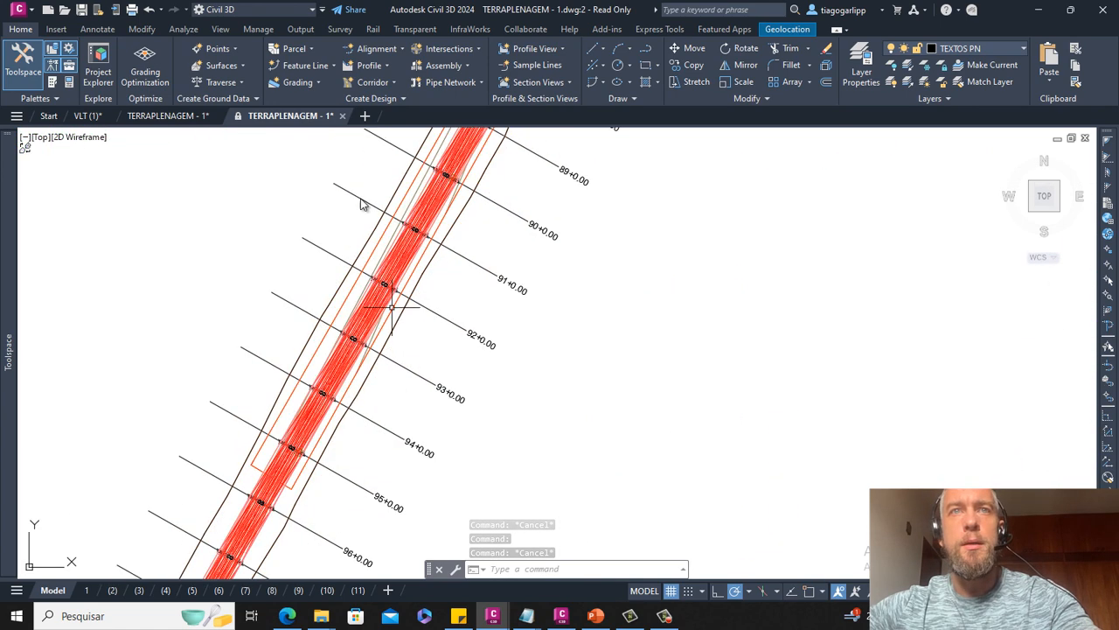
# Switch to the TERRAPLENAGEM - 1.dwg drawing and examine one track cross section along its 3D corridor up close
pyautogui.click(158, 116)
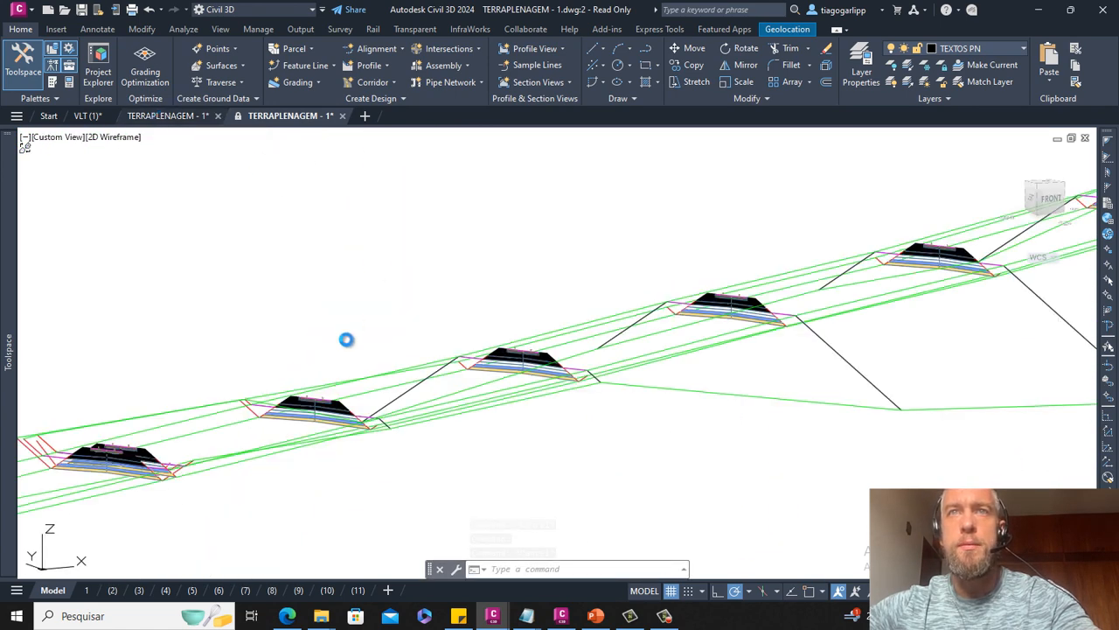
pyautogui.scroll(-4, 350, 337)
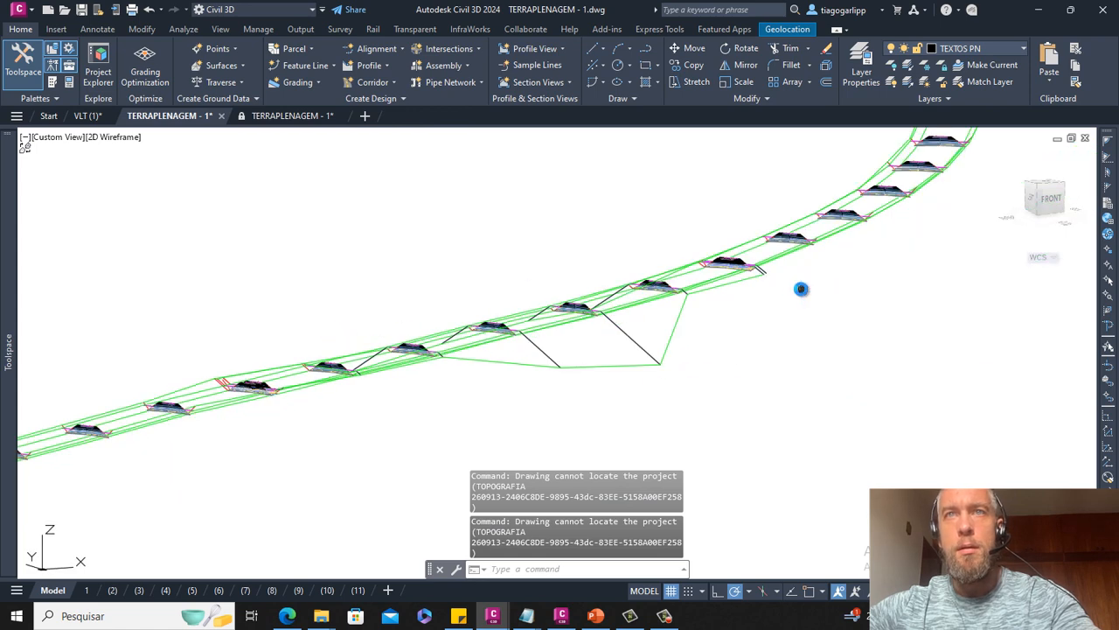
pyautogui.scroll(6, 467, 342)
pyautogui.scroll(2, 480, 328)
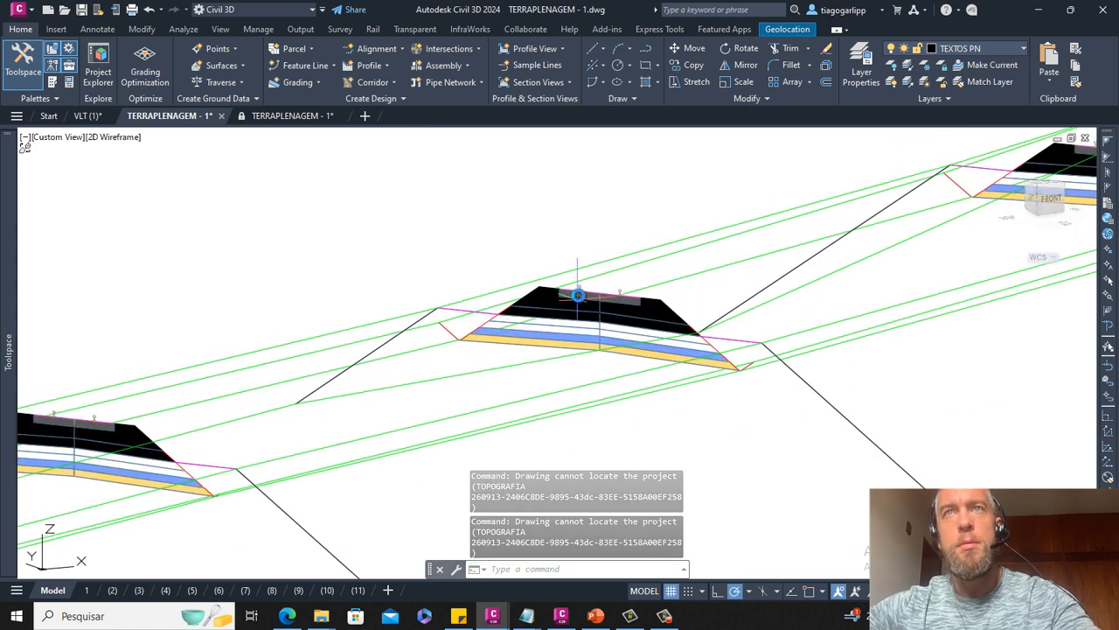
# Examine the neighbouring track cross sections along the 3D corridor, inspecting the layers and side slopes of one up close
pyautogui.moveTo(748, 337); pyautogui.dragTo(497, 250, button='middle')
pyautogui.scroll(-4, 513, 253)
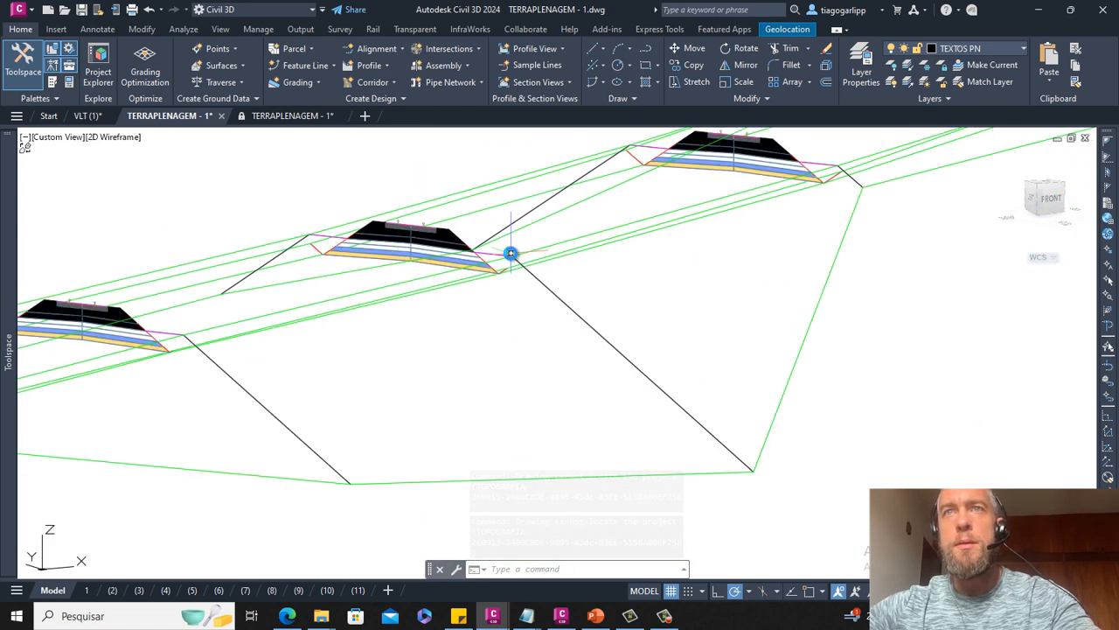
pyautogui.moveTo(621, 261); pyautogui.dragTo(577, 340, button='middle')
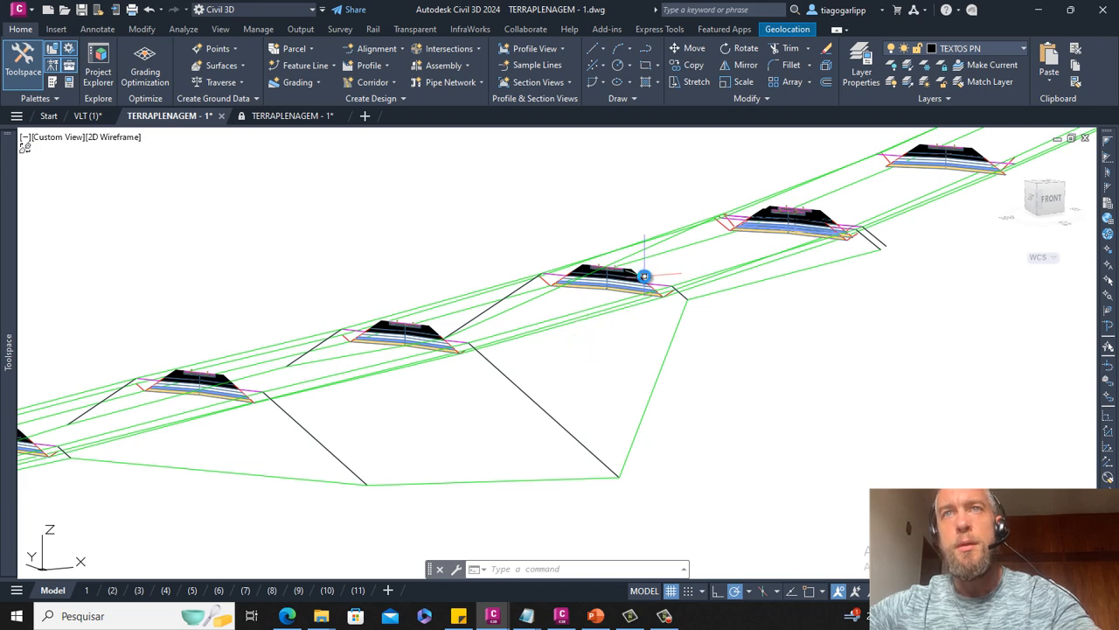
pyautogui.scroll(5, 630, 278)
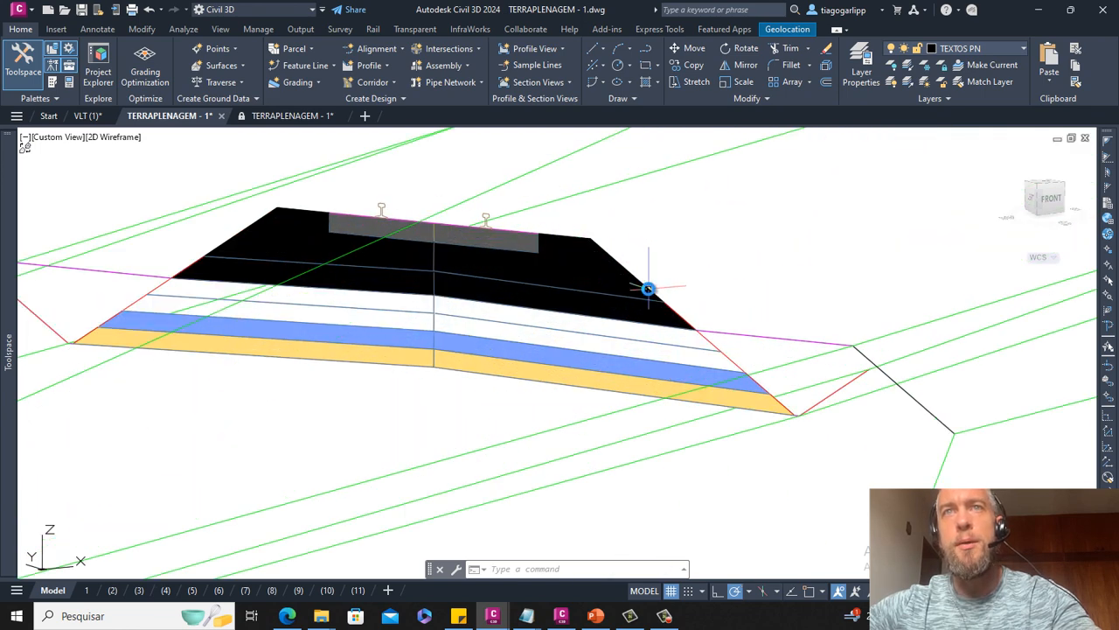
pyautogui.moveTo(567, 279); pyautogui.dragTo(635, 270, button='middle')
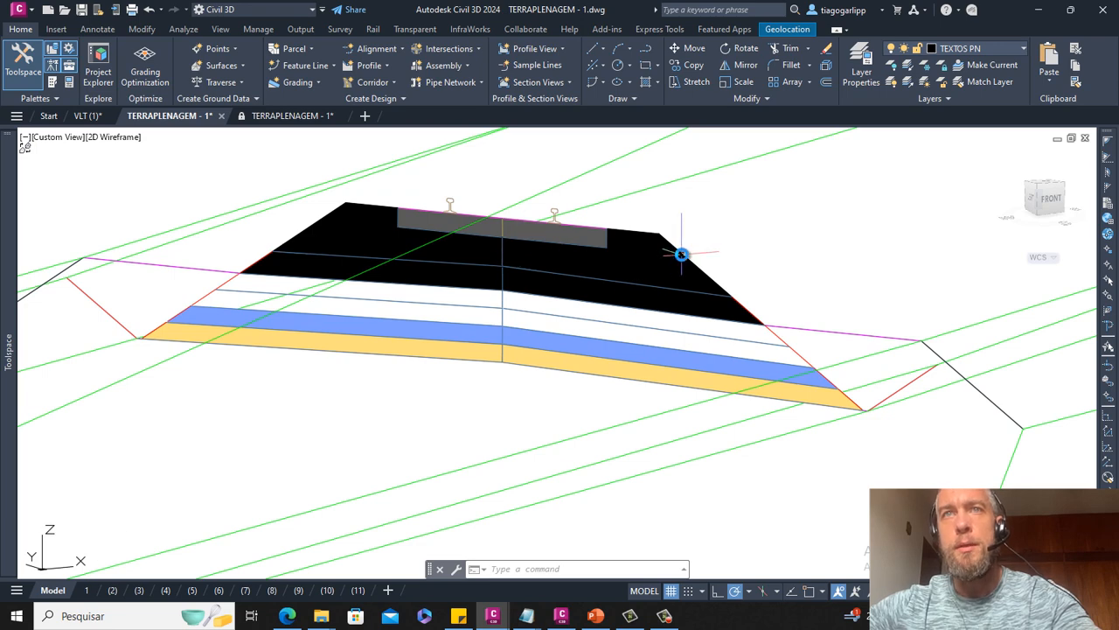
pyautogui.scroll(-4, 750, 324)
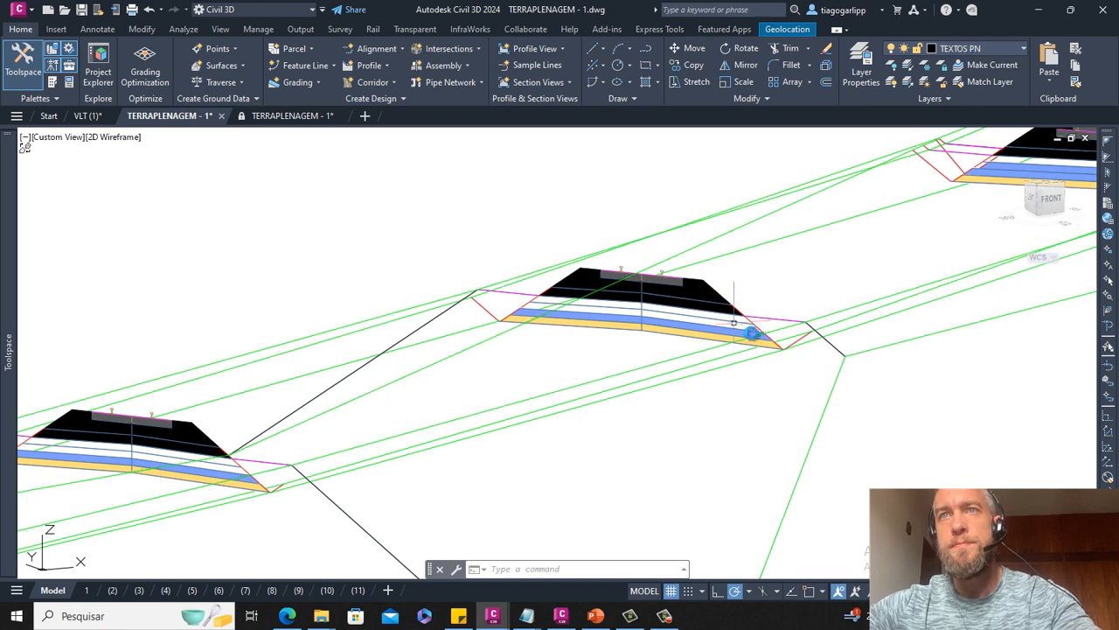
pyautogui.scroll(-3, 757, 343)
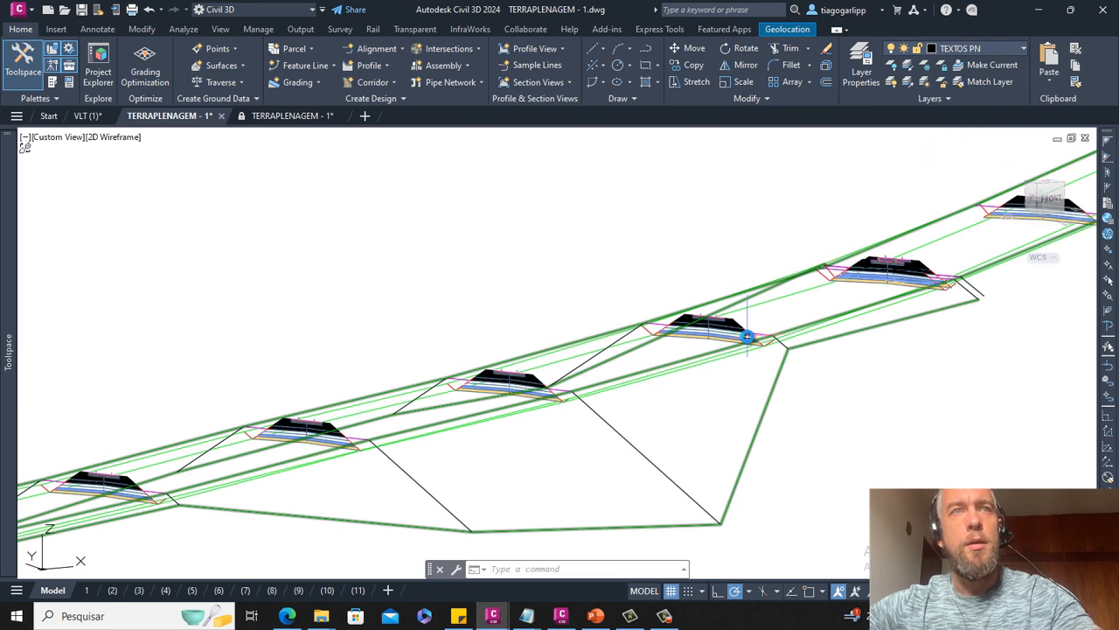
# Expand the list of corridors in the TERRAPLENAGEM - 1 drawing's object tree
pyautogui.scroll(-4, 737, 336)
pyautogui.moveTo(7, 353)
pyautogui.scroll(2, 577, 370)
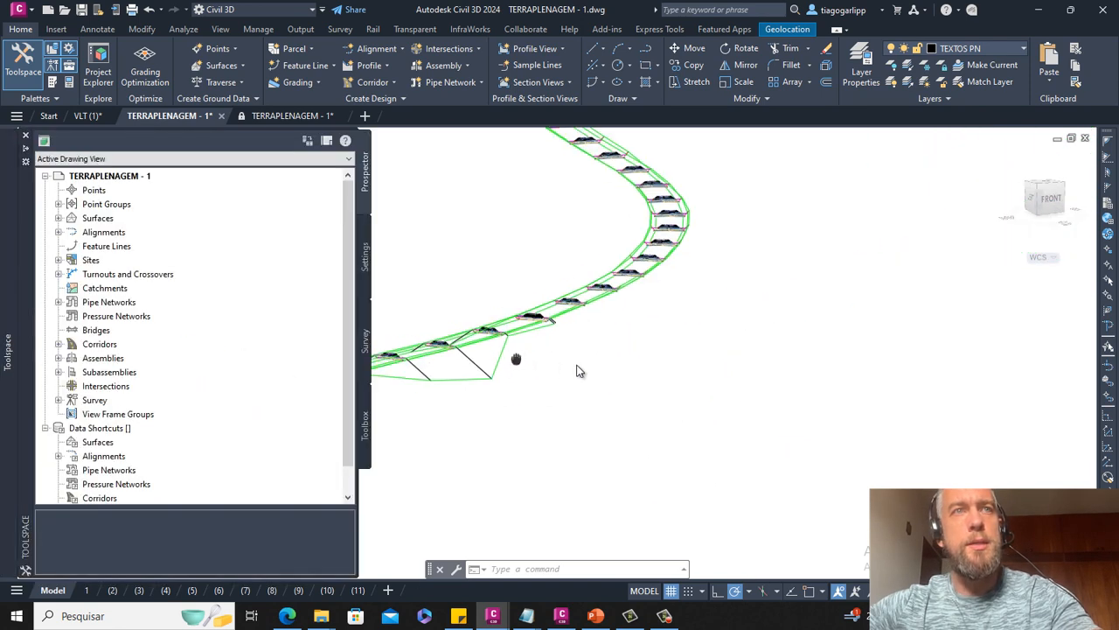
pyautogui.click(58, 344)
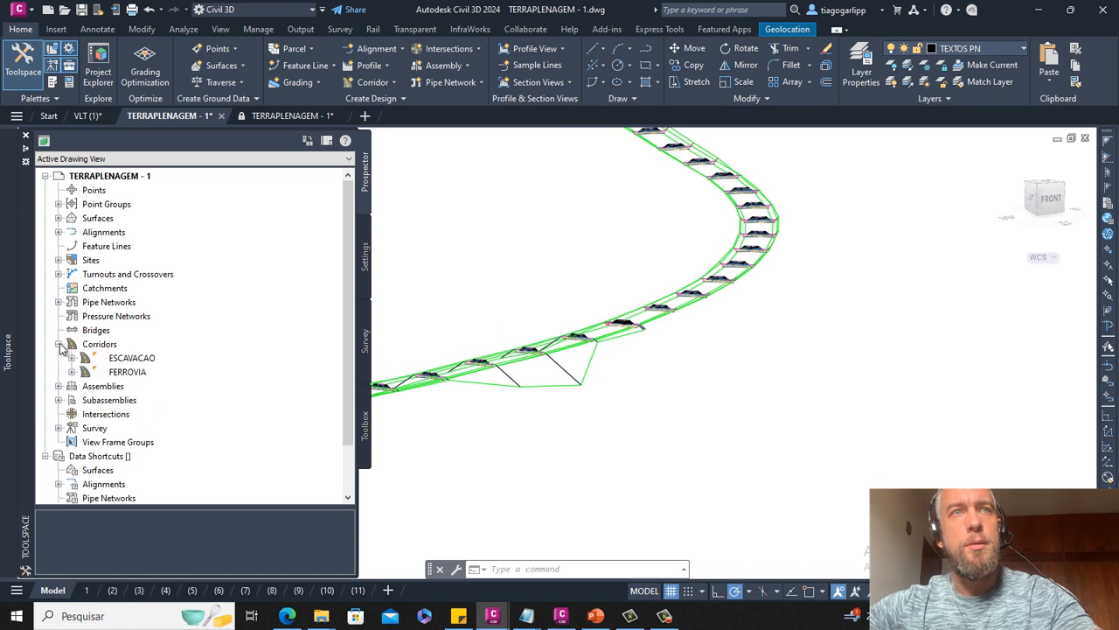
pyautogui.rightClick(126, 360)
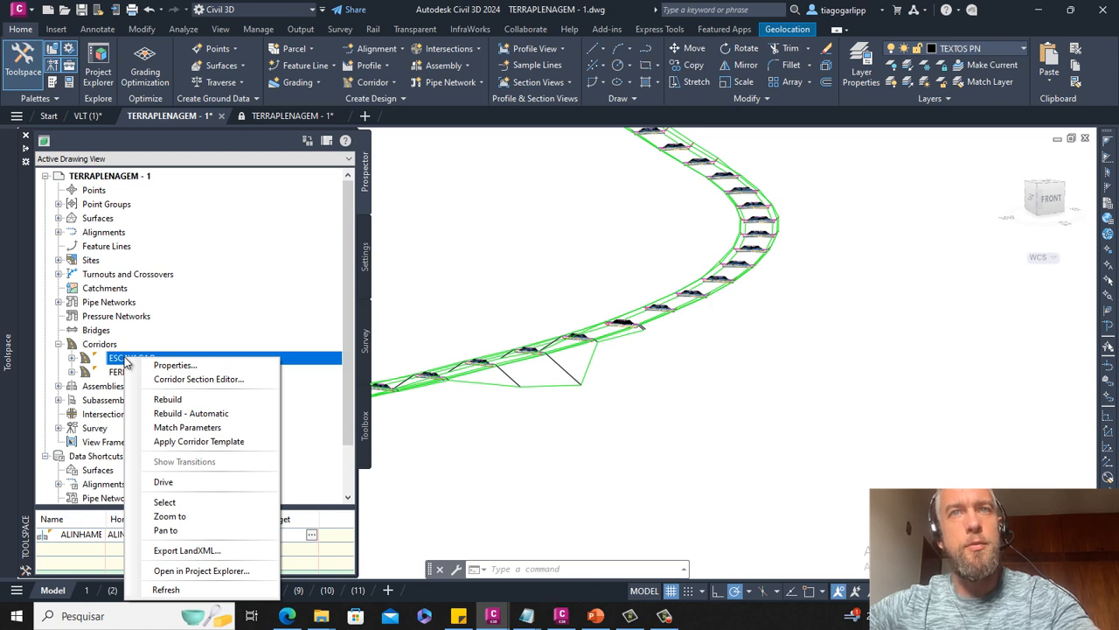
pyautogui.click(166, 503)
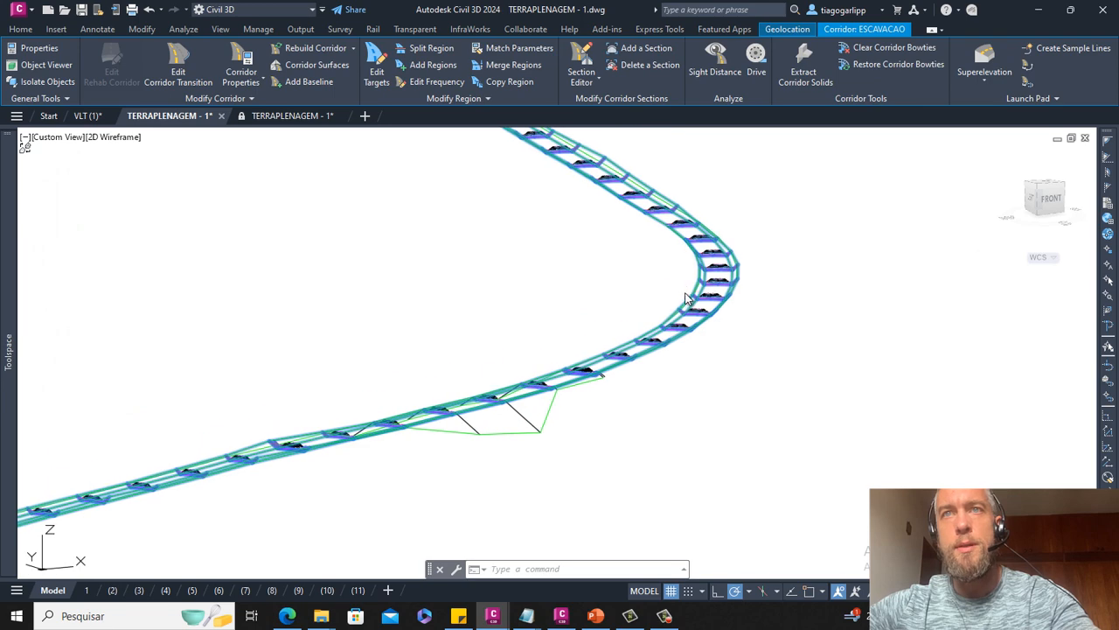
pyautogui.rightClick(686, 299)
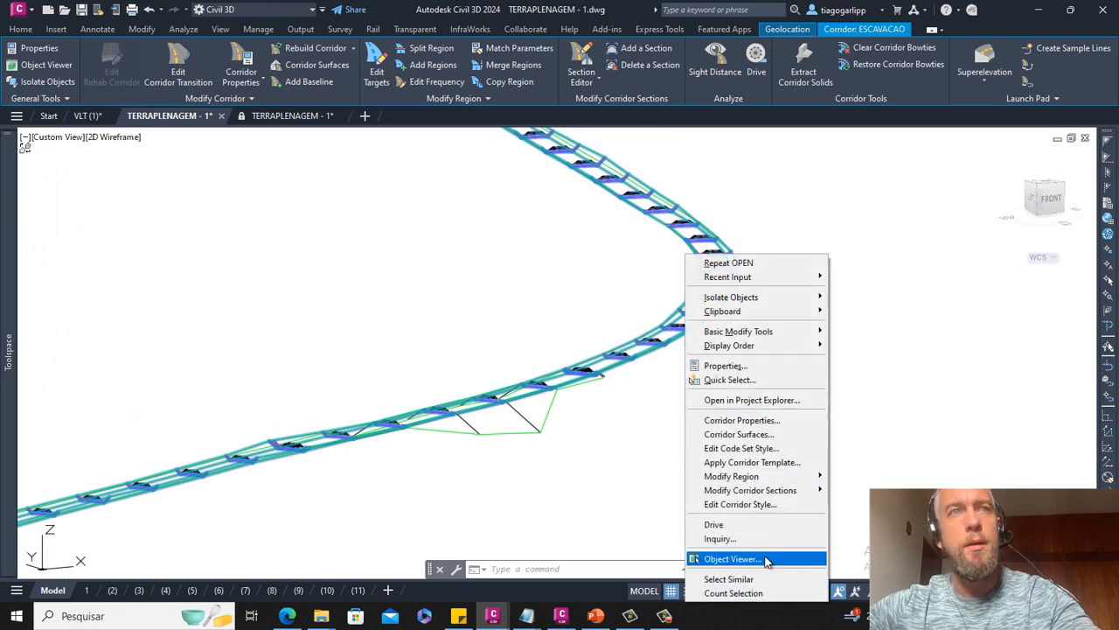
pyautogui.press('Escape')
pyautogui.press('Escape')
# Select the ESCAVACAO corridor in the drawing and examine its excavation sections around the curve and the adjoining straight
pyautogui.scroll(2, 724, 230)
pyautogui.moveTo(3, 367)
pyautogui.click(125, 363)
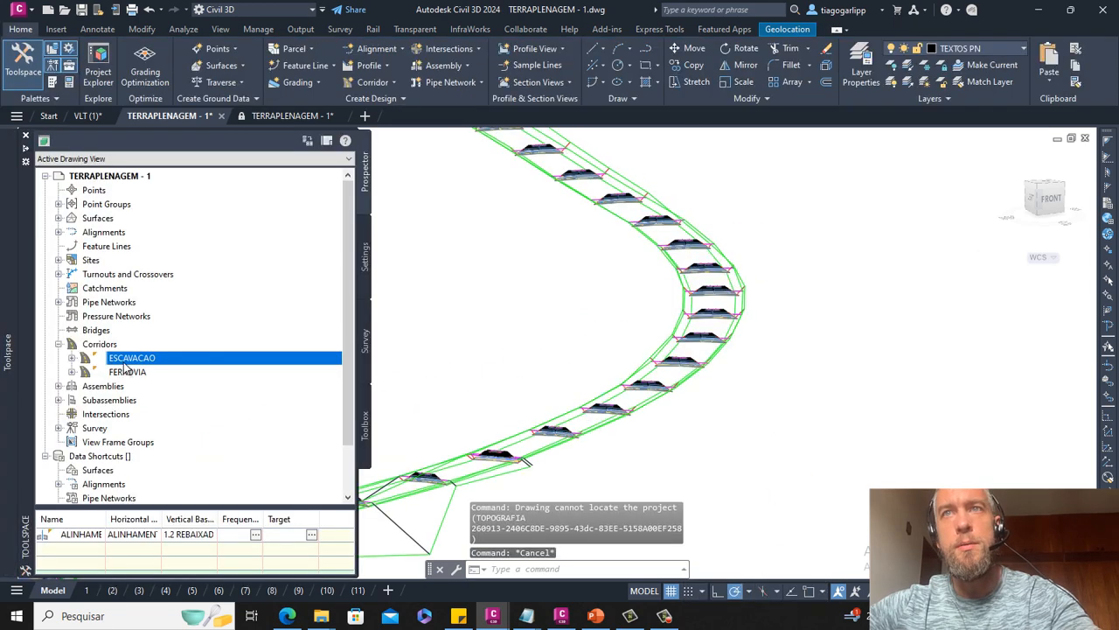
pyautogui.rightClick(126, 367)
pyautogui.click(320, 261)
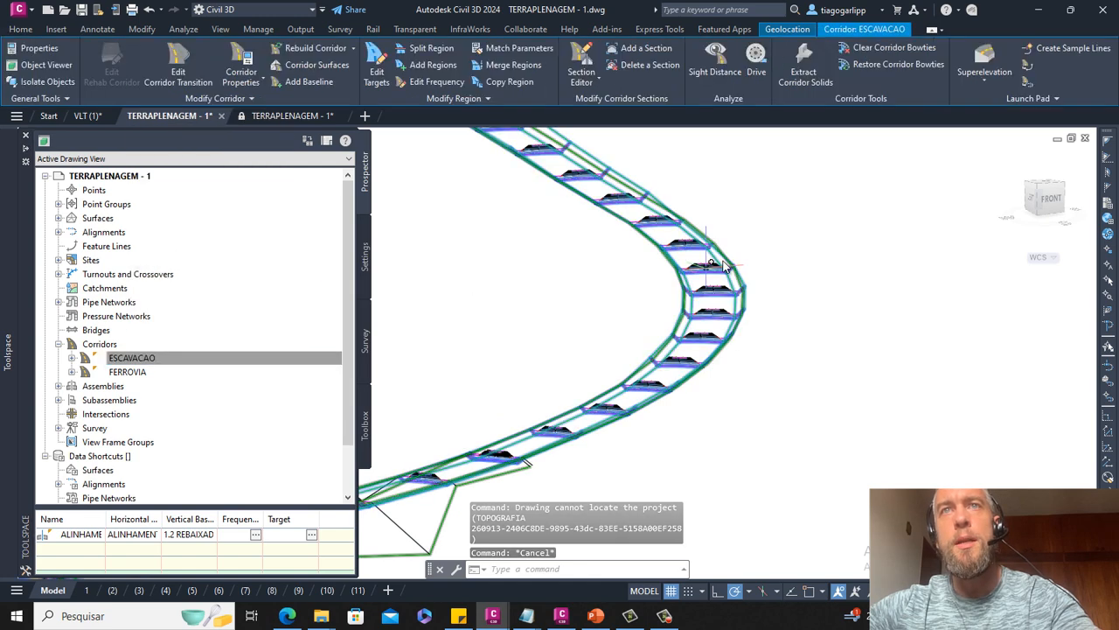
pyautogui.scroll(4, 724, 267)
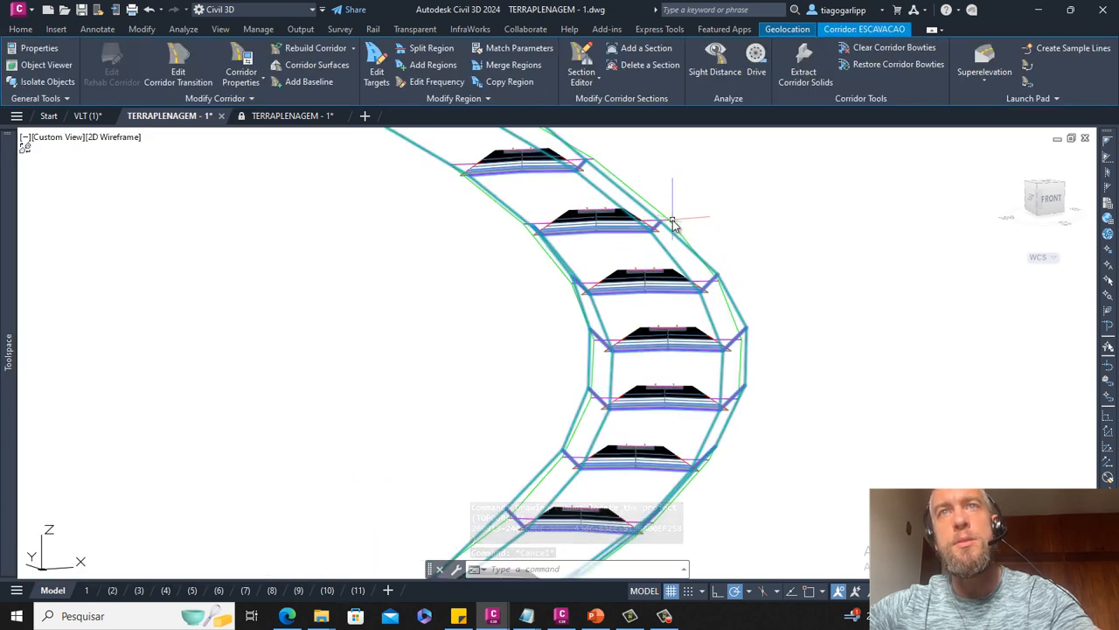
pyautogui.moveTo(592, 186); pyautogui.dragTo(669, 276, button='middle')
pyautogui.moveTo(534, 215); pyautogui.dragTo(609, 295, button='middle')
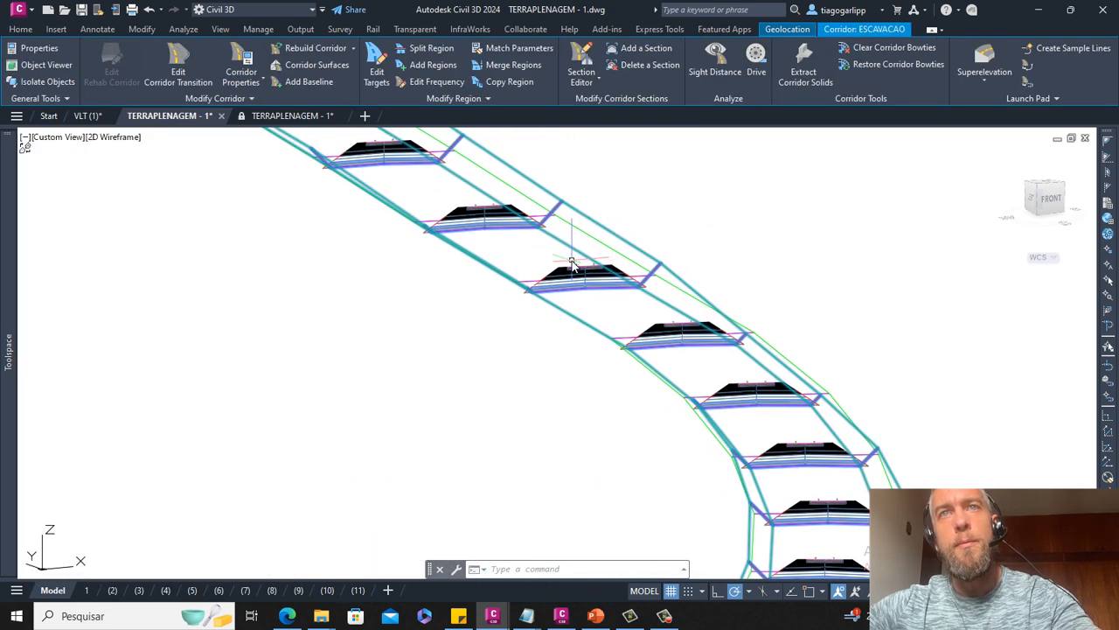
pyautogui.moveTo(481, 219); pyautogui.dragTo(511, 289, button='middle')
pyautogui.scroll(-6, 512, 287)
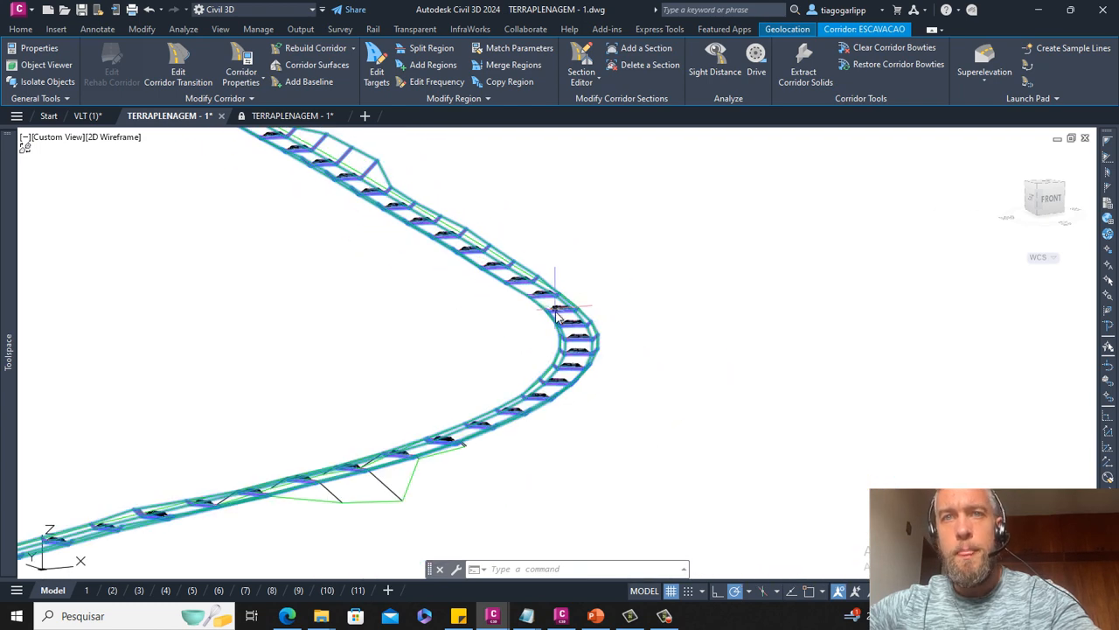
# Inspect the ESCAVACAO corridor on its own in the Object Viewer, orbiting and magnifying its slopes, and close the viewer
pyautogui.rightClick(556, 306)
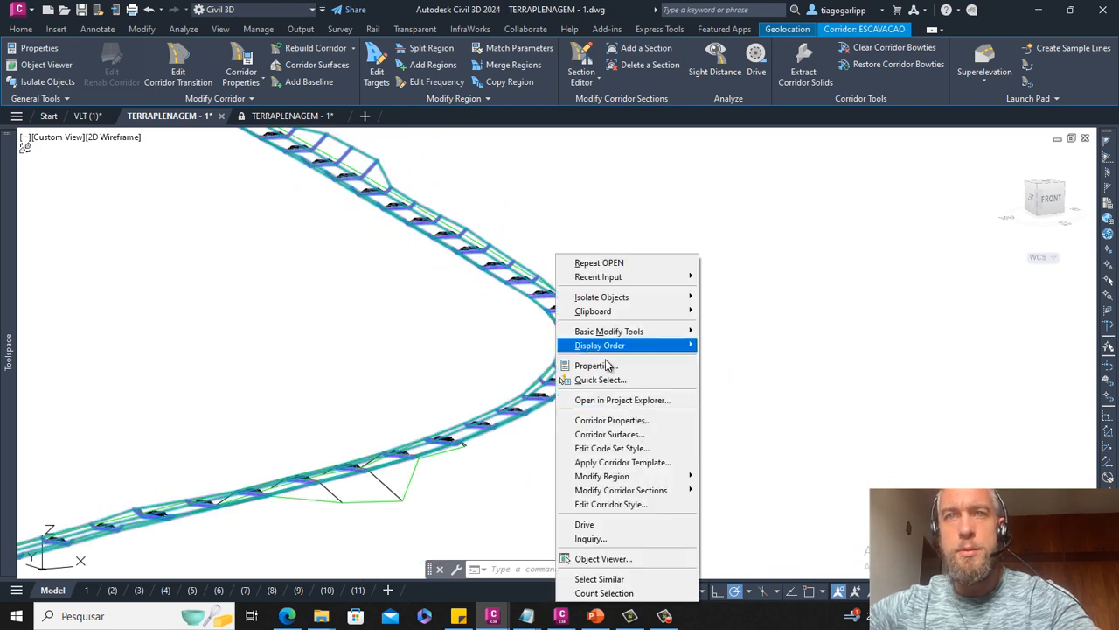
pyautogui.click(628, 560)
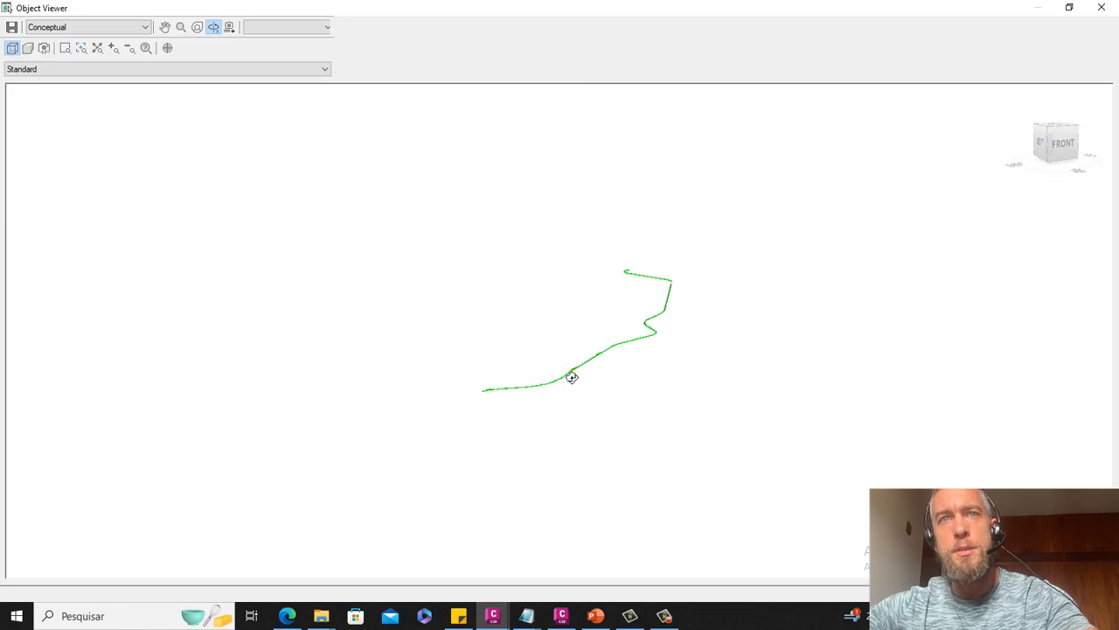
pyautogui.moveTo(569, 375)
pyautogui.mouseDown()
pyautogui.moveTo(604, 393)
pyautogui.moveTo(659, 387)
pyautogui.moveTo(572, 425)
pyautogui.moveTo(603, 399)
pyautogui.mouseUp()
pyautogui.scroll(2, 553, 289)
pyautogui.moveTo(536, 271); pyautogui.dragTo(492, 358, button='middle')
pyautogui.scroll(5, 492, 355)
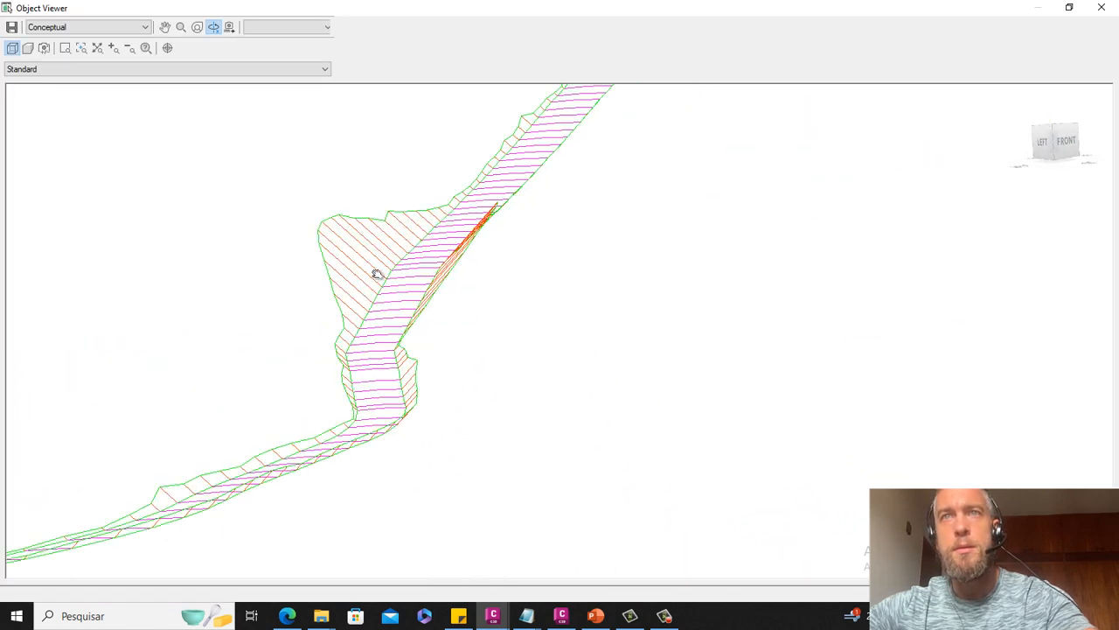
pyautogui.moveTo(376, 274); pyautogui.dragTo(575, 348, button='middle')
pyautogui.scroll(-8, 599, 328)
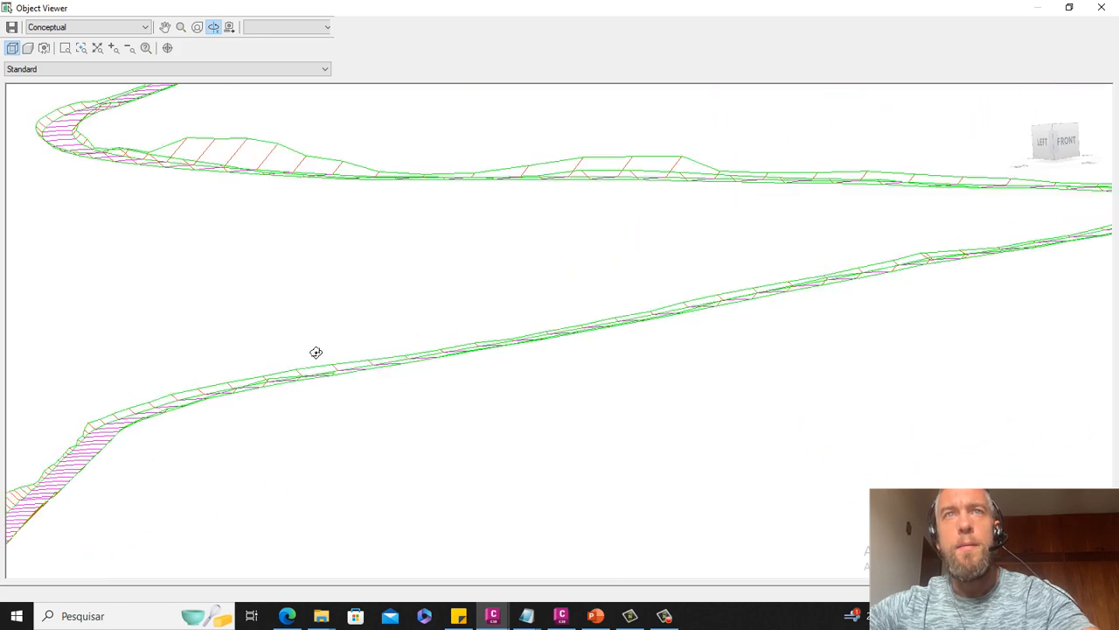
pyautogui.moveTo(424, 346); pyautogui.dragTo(436, 322)
pyautogui.press('Escape')
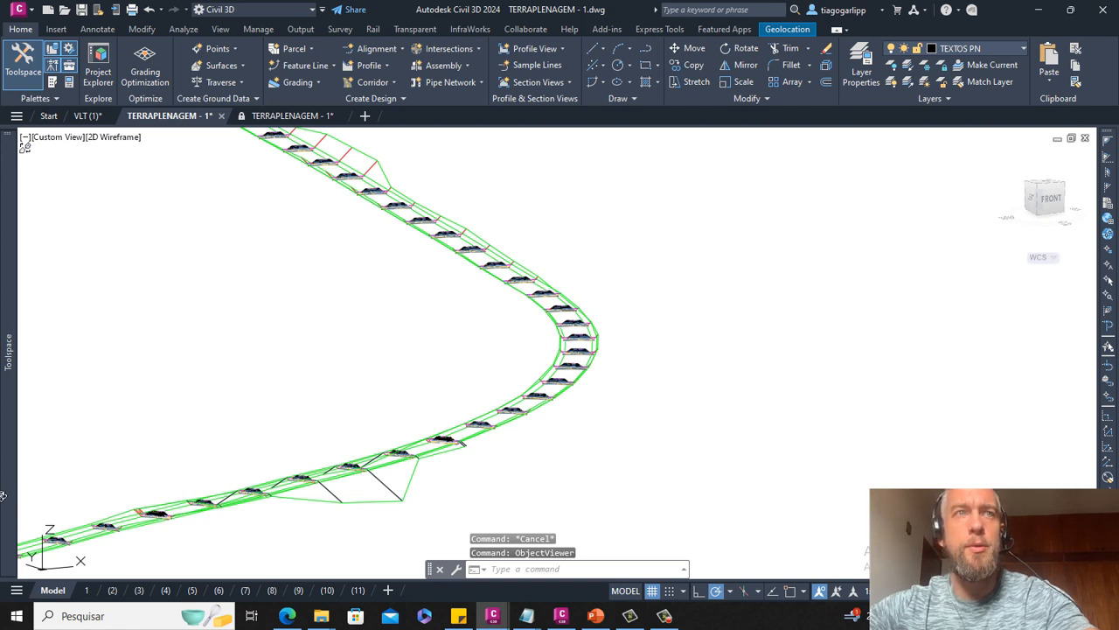
# Select the FERROVIA corridor and examine the outer link beside the layered section of one track cross section
pyautogui.moveTo(13, 442)
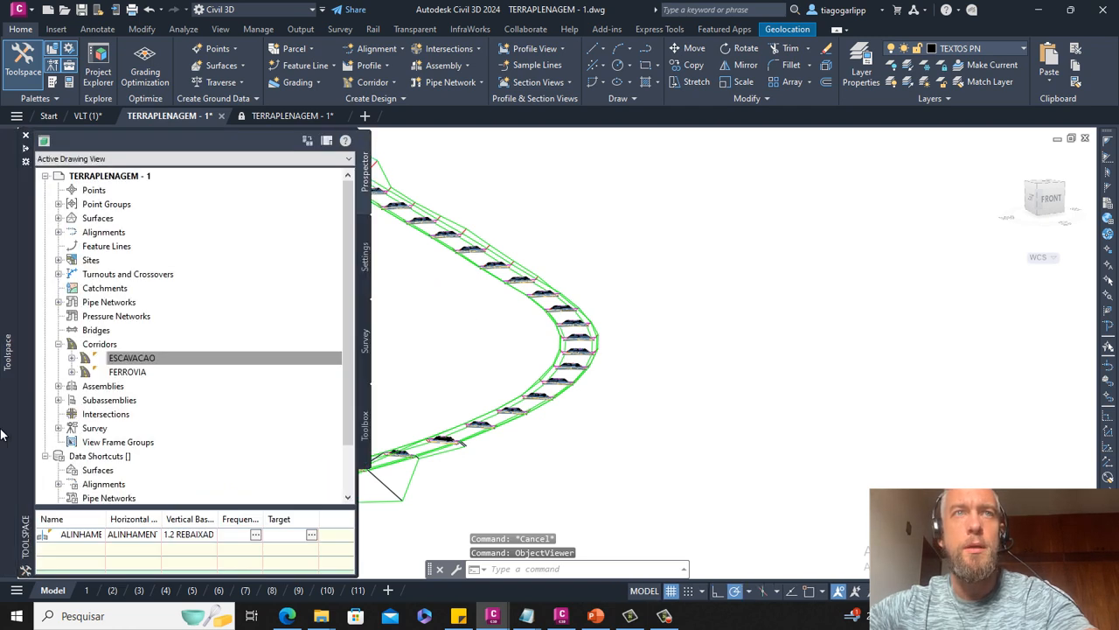
pyautogui.rightClick(128, 374)
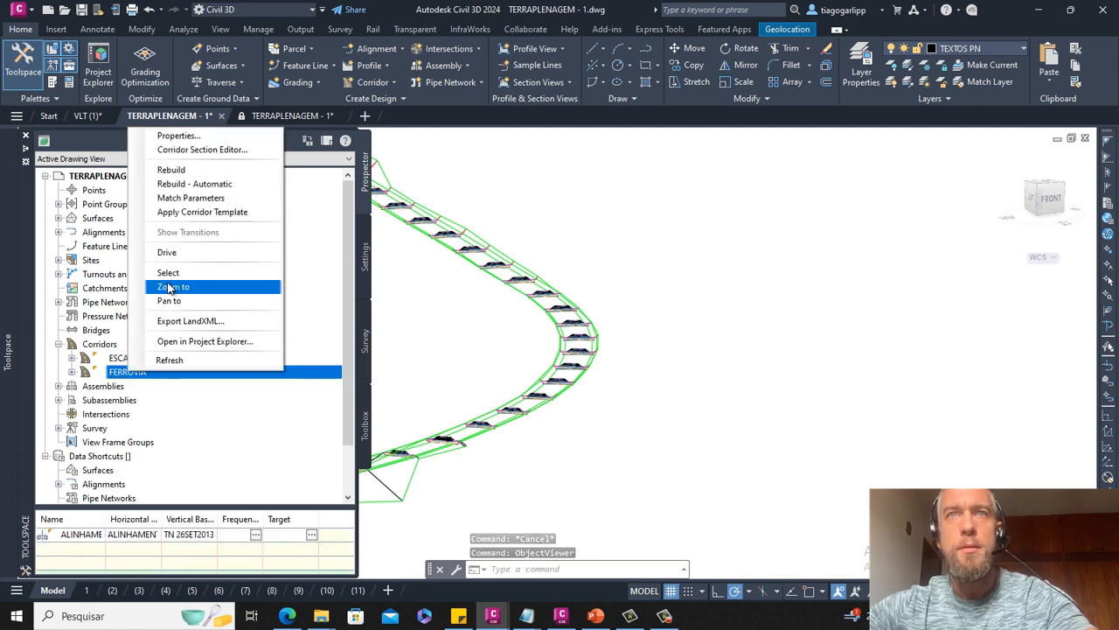
pyautogui.click(170, 273)
pyautogui.scroll(6, 507, 298)
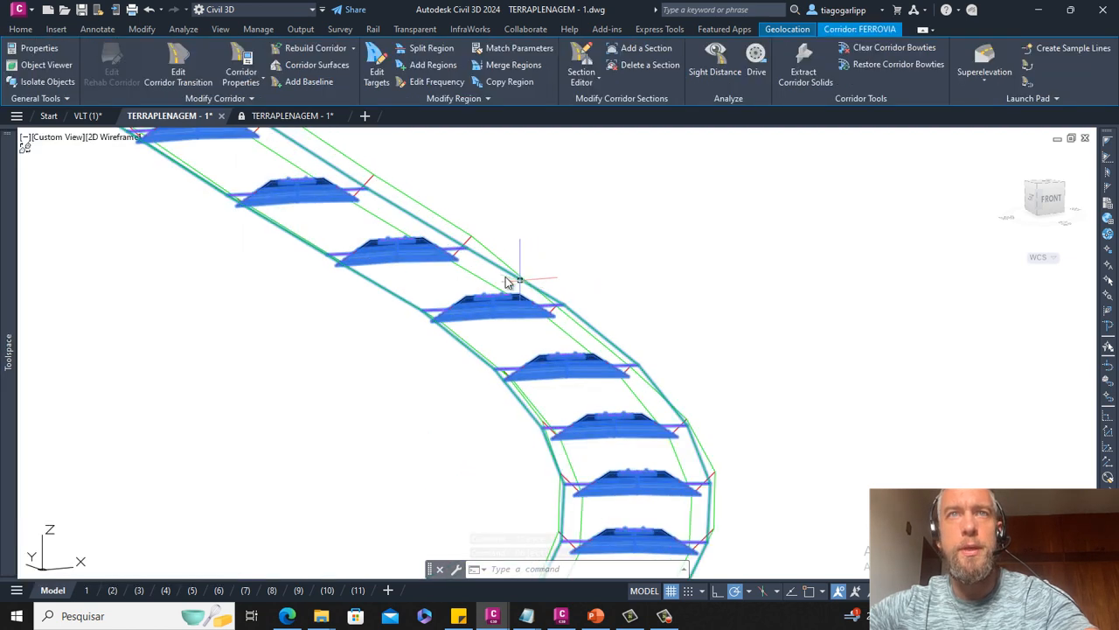
pyautogui.scroll(6, 423, 248)
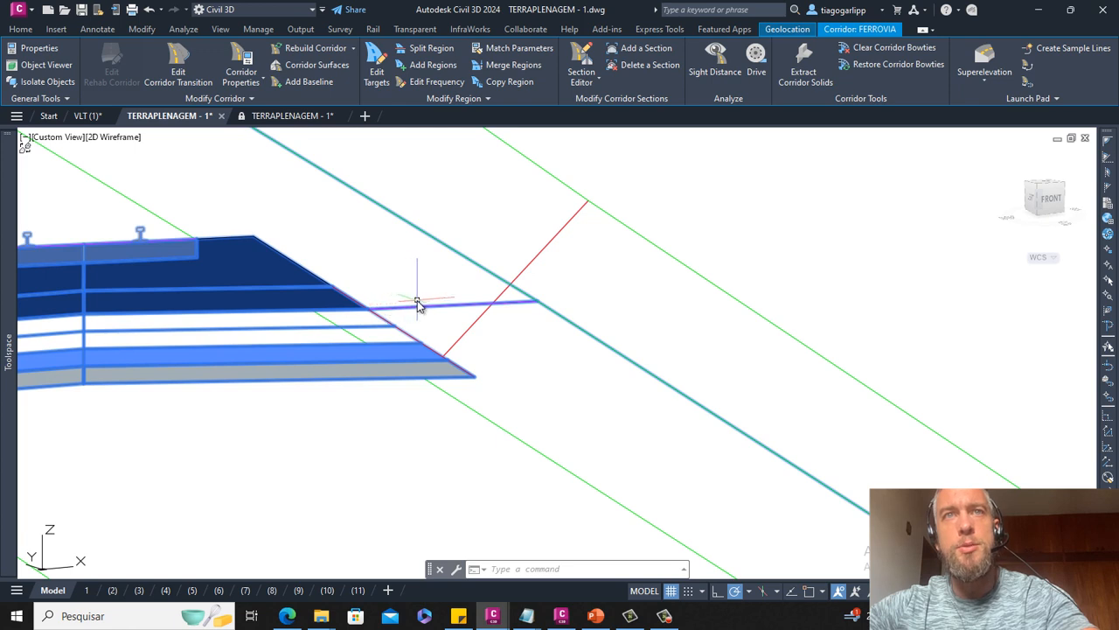
pyautogui.moveTo(418, 302); pyautogui.dragTo(380, 298, button='middle')
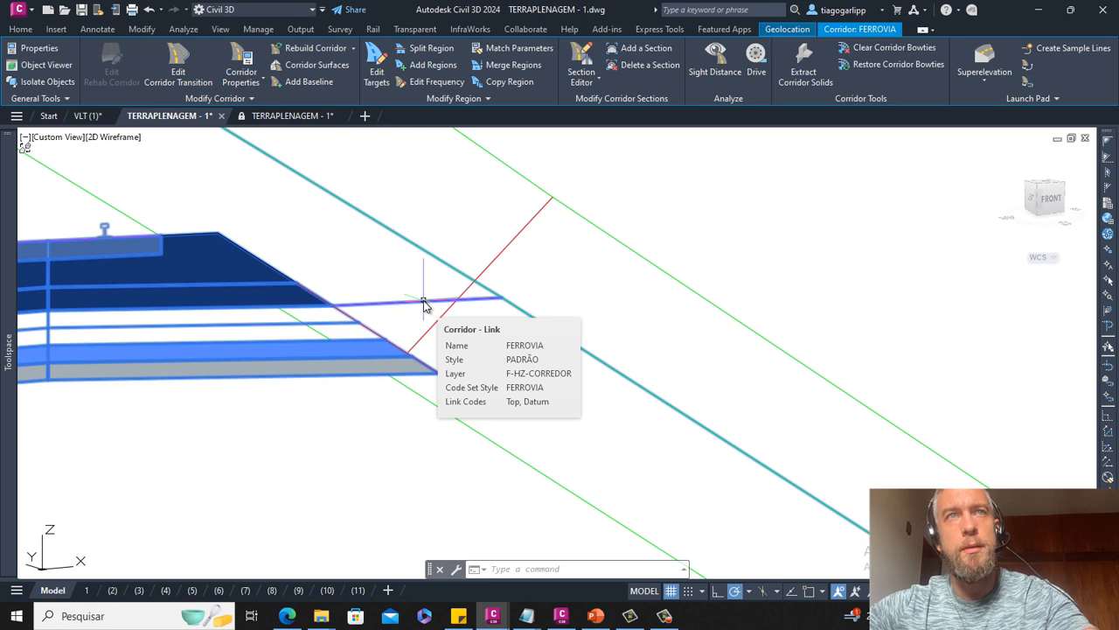
# Follow the selected FERROVIA corridor along its straights and curves, examining its sections against the excavation slopes, and clear the selection
pyautogui.scroll(-6, 422, 304)
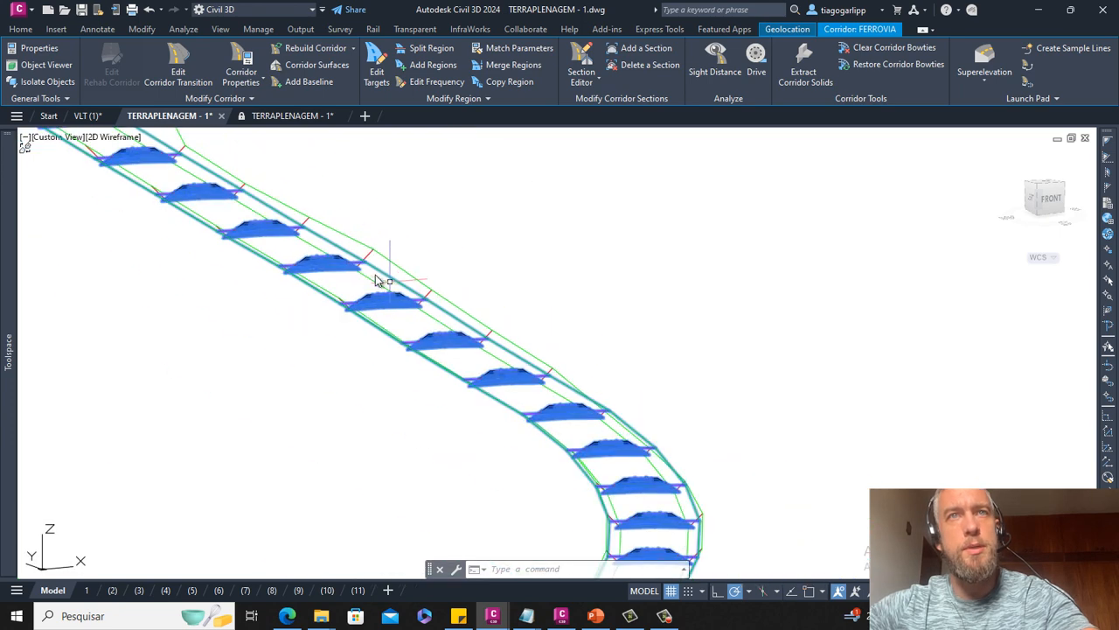
pyautogui.scroll(-5, 389, 282)
pyautogui.scroll(7, 262, 245)
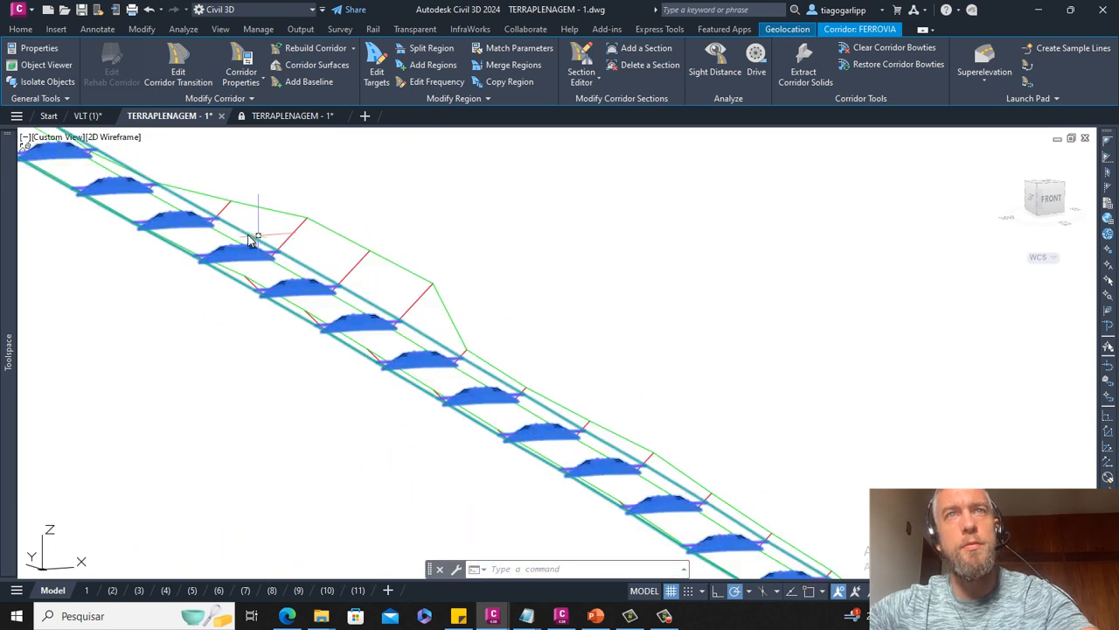
pyautogui.moveTo(256, 236); pyautogui.dragTo(459, 360, button='middle')
pyautogui.scroll(-2, 457, 359)
pyautogui.moveTo(287, 241); pyautogui.dragTo(370, 362, button='middle')
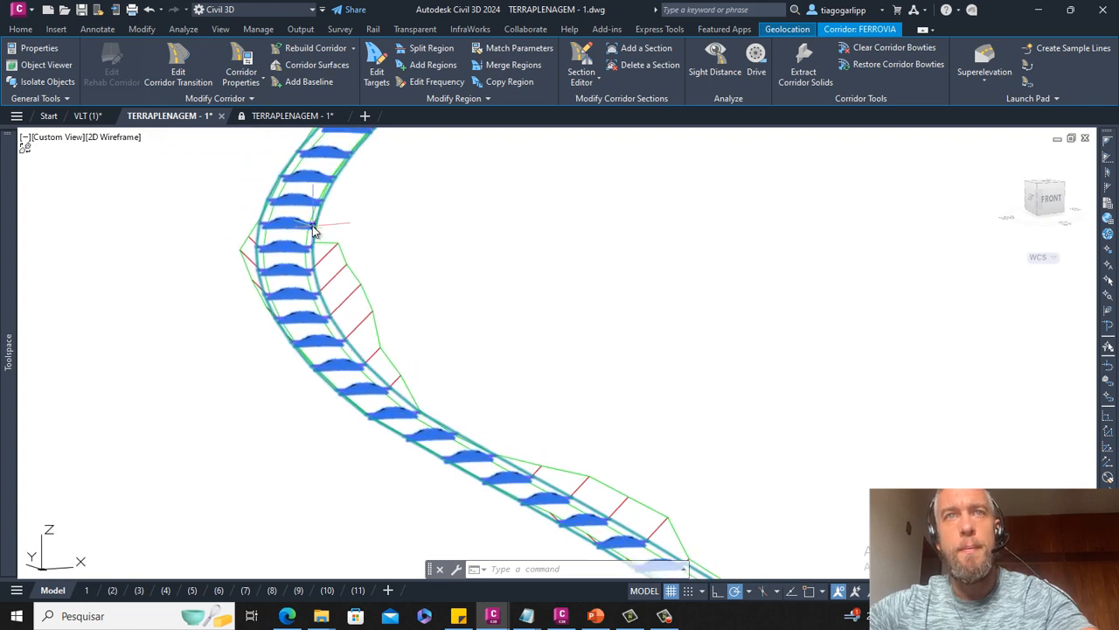
pyautogui.moveTo(366, 150); pyautogui.dragTo(355, 326, button='middle')
pyautogui.moveTo(490, 189); pyautogui.dragTo(222, 395, button='middle')
pyautogui.moveTo(607, 265); pyautogui.dragTo(339, 442, button='middle')
pyautogui.scroll(-2, 367, 374)
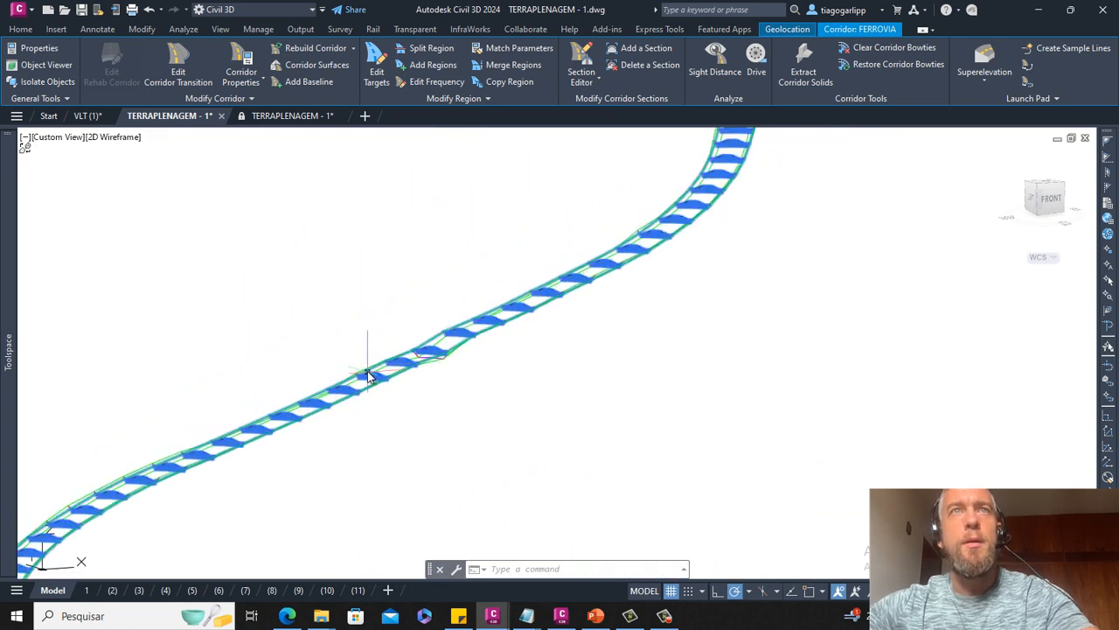
pyautogui.press('Escape')
pyautogui.scroll(4, 431, 356)
pyautogui.scroll(-8, 402, 302)
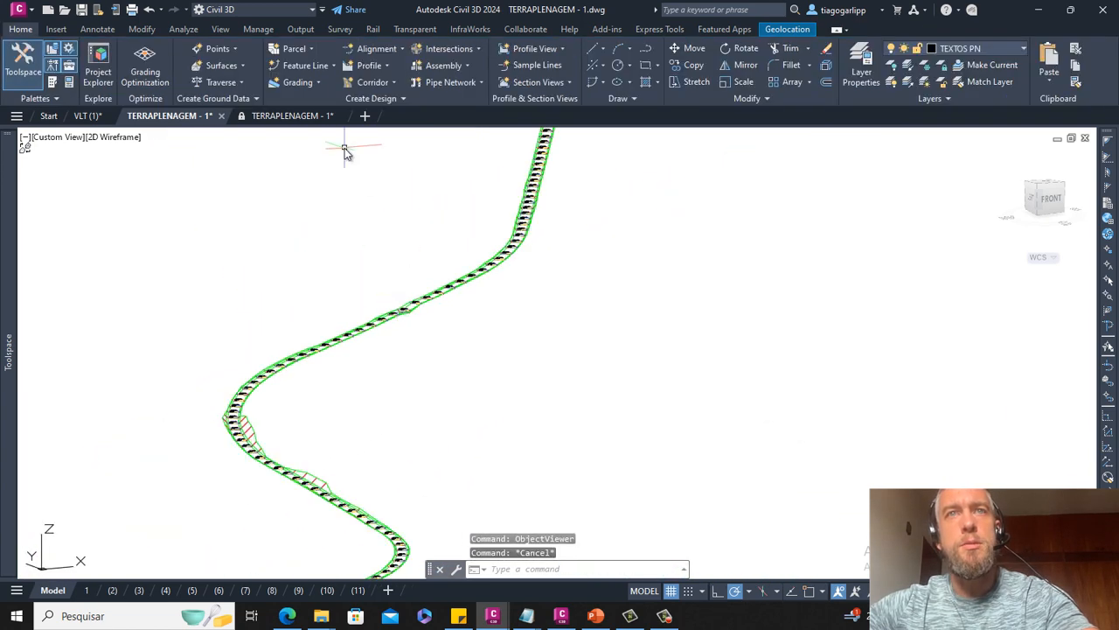
# Switch to the read-only TERRAPLENAGEM - 1 drawing and select the FERROVIA - PROJETO surface along the railway in plan
pyautogui.click(297, 117)
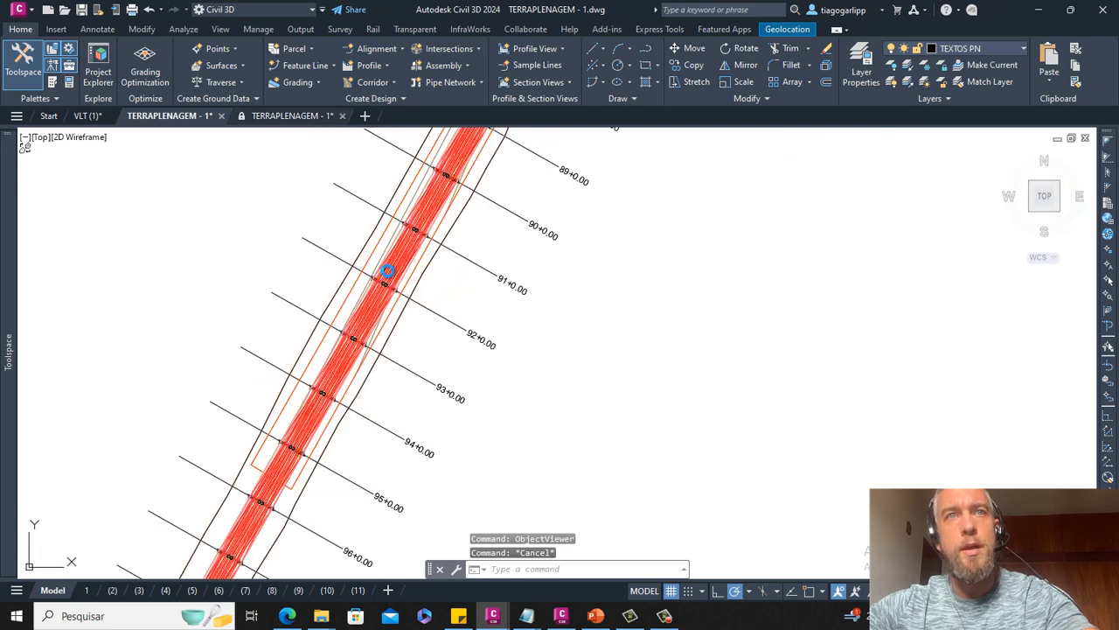
pyautogui.moveTo(355, 383); pyautogui.dragTo(437, 155, button='middle')
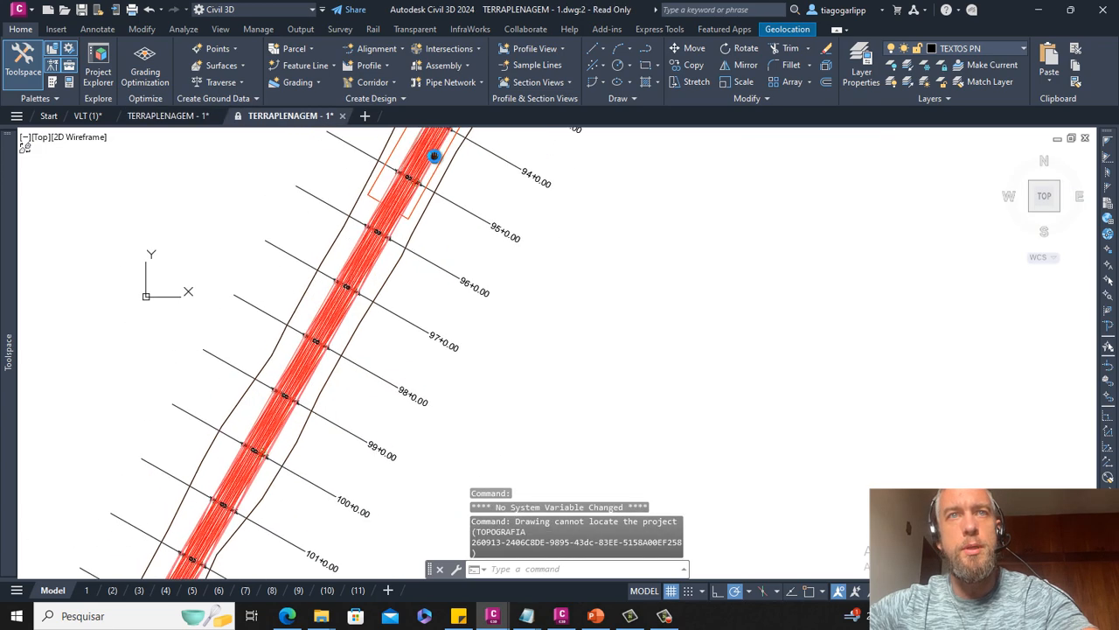
pyautogui.click(337, 308)
pyautogui.scroll(-6, 337, 315)
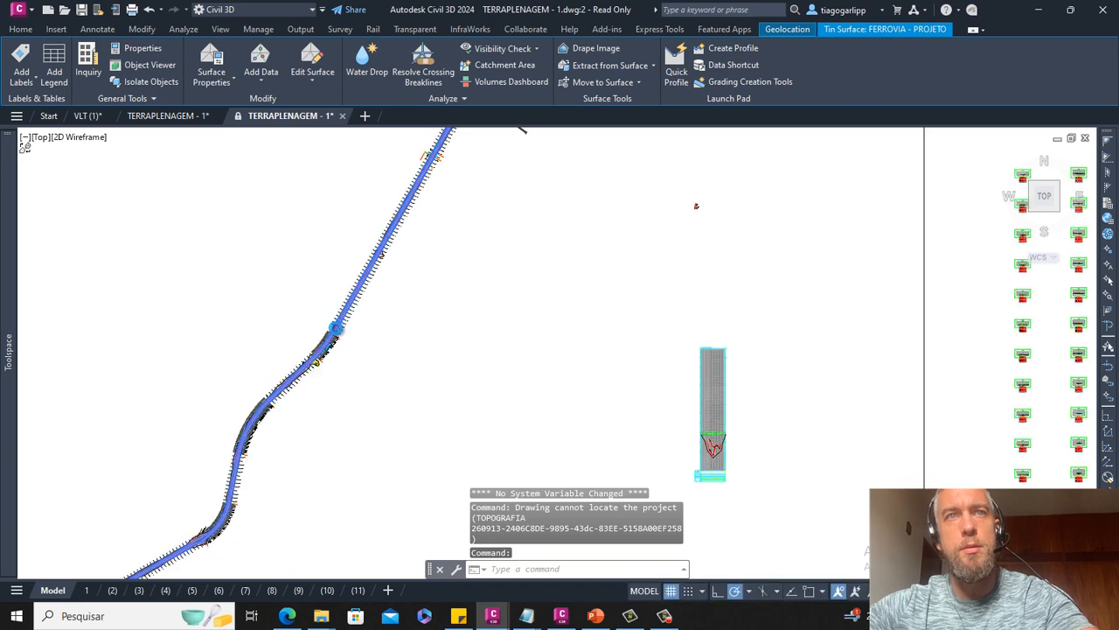
pyautogui.scroll(3, 335, 330)
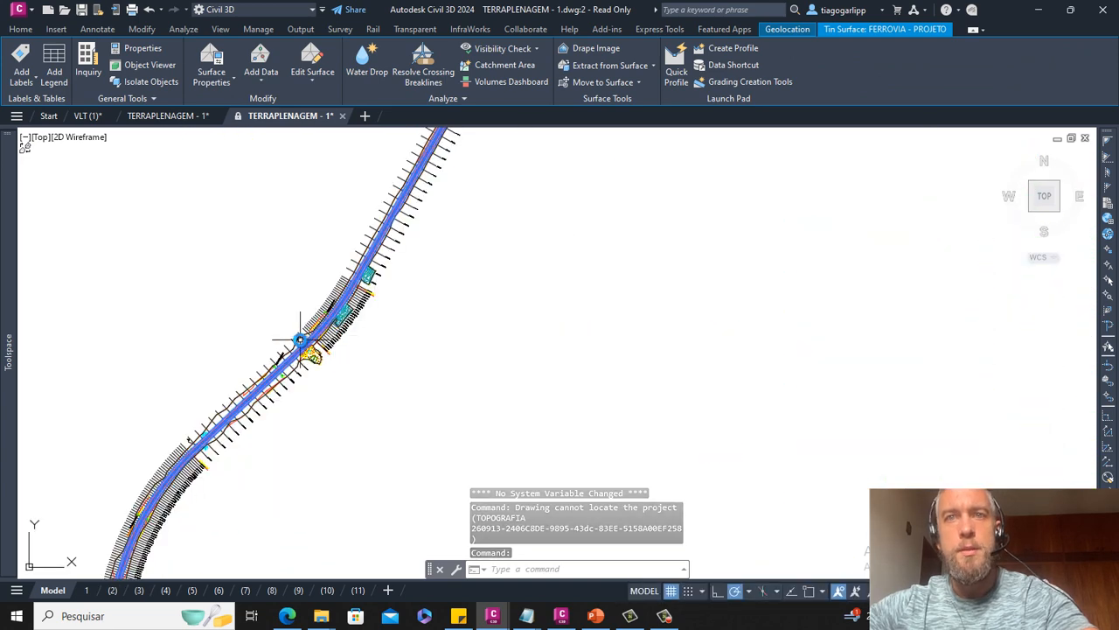
# Inspect the selected FERROVIA - PROJETO surface in the Object Viewer, close the viewer, clear the selection and check the plan around stations 117 to 121
pyautogui.rightClick(316, 346)
pyautogui.click(394, 560)
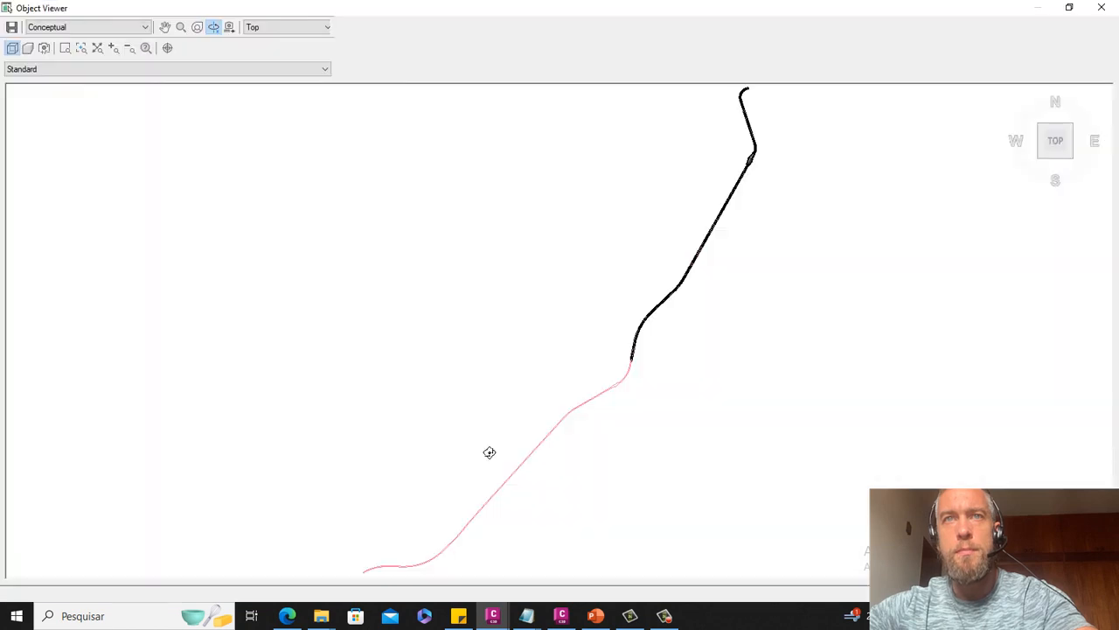
pyautogui.moveTo(487, 452)
pyautogui.mouseDown()
pyautogui.moveTo(595, 370)
pyautogui.moveTo(630, 306)
pyautogui.moveTo(557, 272)
pyautogui.moveTo(582, 321)
pyautogui.moveTo(569, 305)
pyautogui.moveTo(475, 300)
pyautogui.moveTo(589, 355)
pyautogui.moveTo(628, 355)
pyautogui.moveTo(664, 300)
pyautogui.moveTo(485, 255)
pyautogui.moveTo(530, 233)
pyautogui.moveTo(437, 415)
pyautogui.moveTo(467, 393)
pyautogui.moveTo(489, 349)
pyautogui.moveTo(373, 362)
pyautogui.mouseUp()
pyautogui.press('Escape')
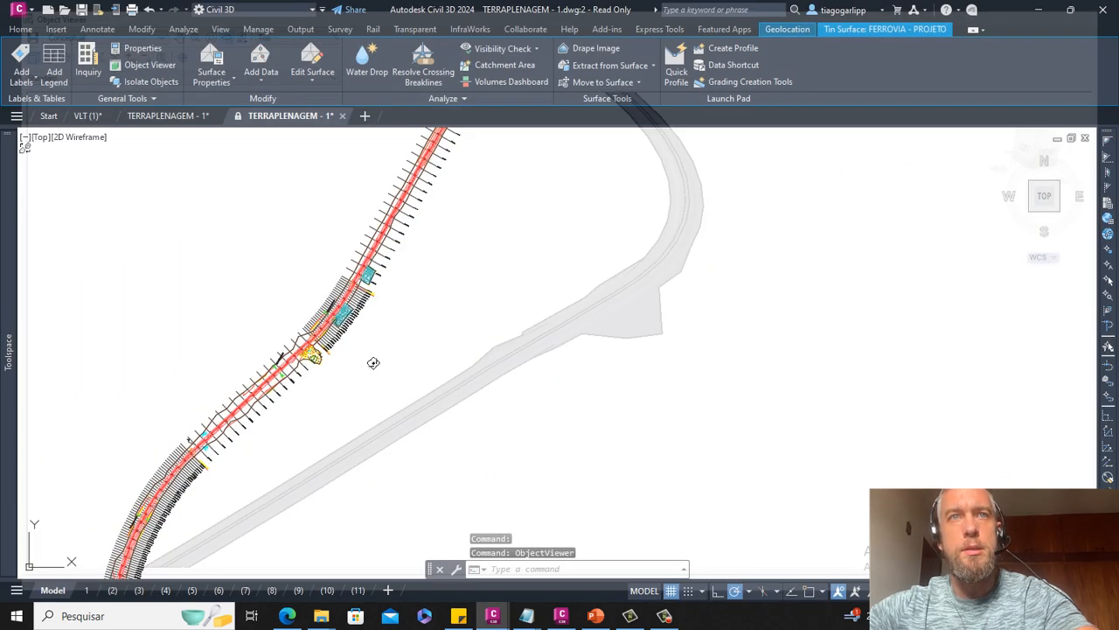
pyautogui.scroll(8, 371, 361)
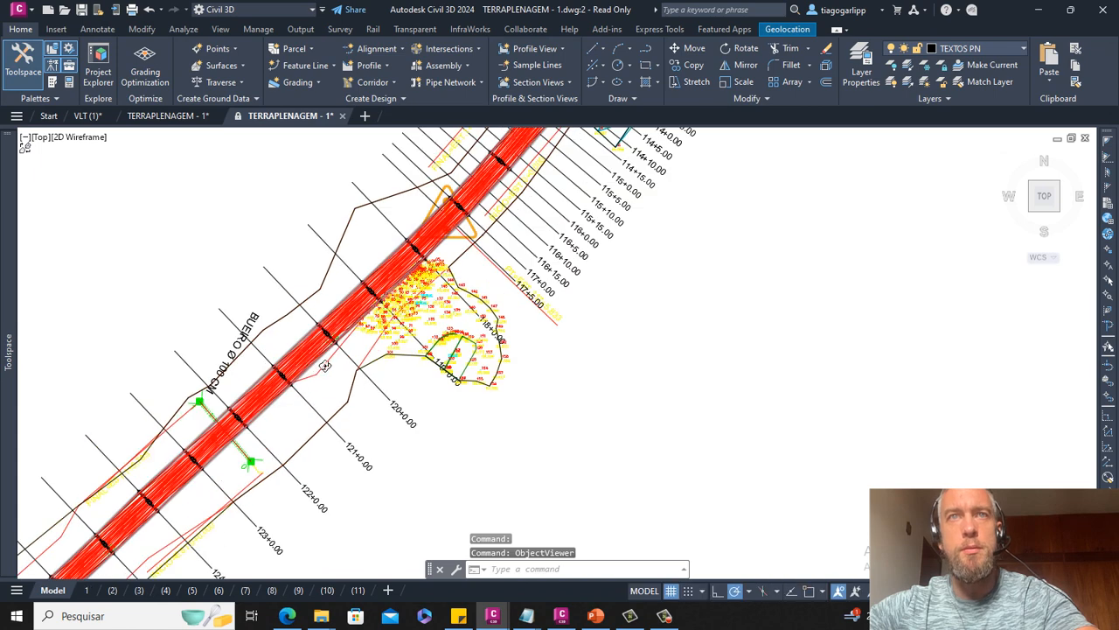
pyautogui.press('Escape')
pyautogui.click(333, 362)
pyautogui.press('Escape')
pyautogui.moveTo(459, 286); pyautogui.dragTo(417, 362, button='middle')
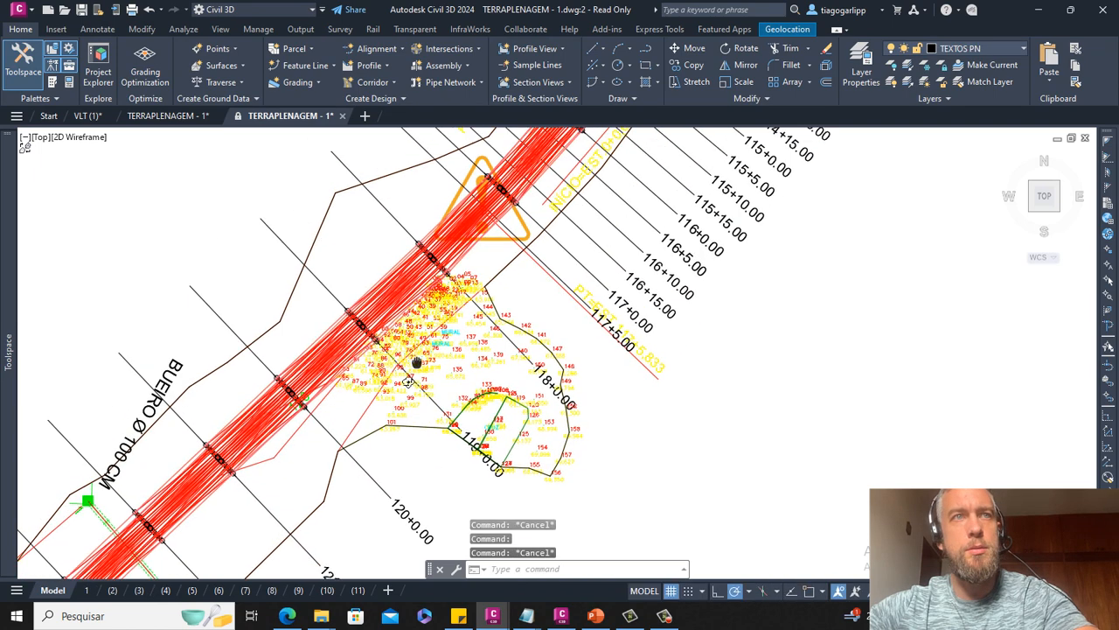
pyautogui.scroll(-6, 409, 355)
pyautogui.scroll(-3, 418, 335)
pyautogui.moveTo(7, 391)
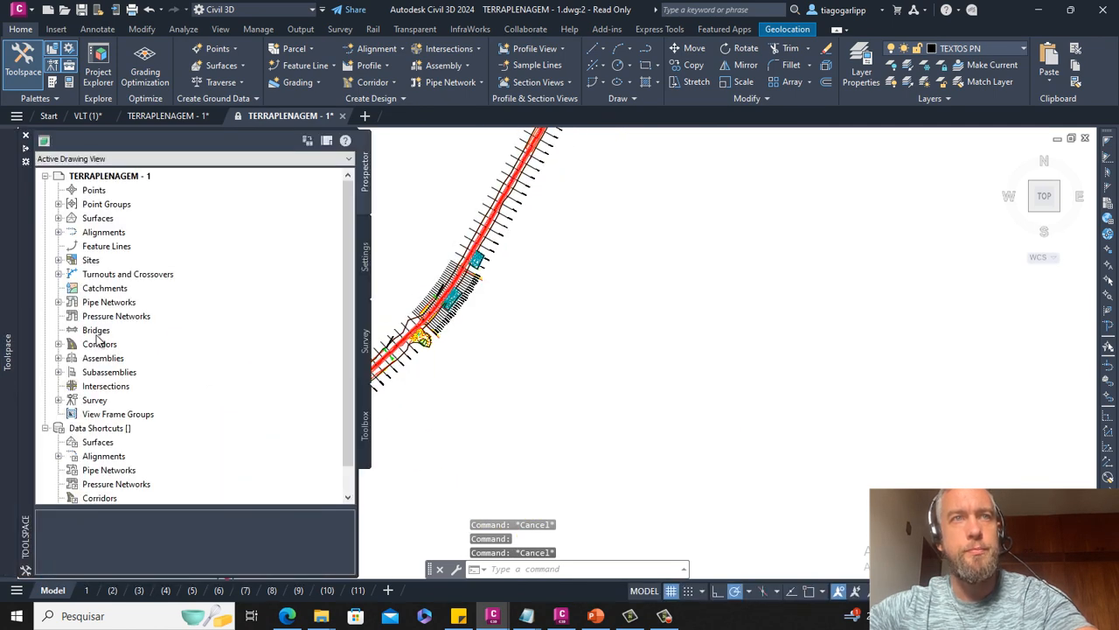
pyautogui.click(57, 344)
pyautogui.click(123, 372)
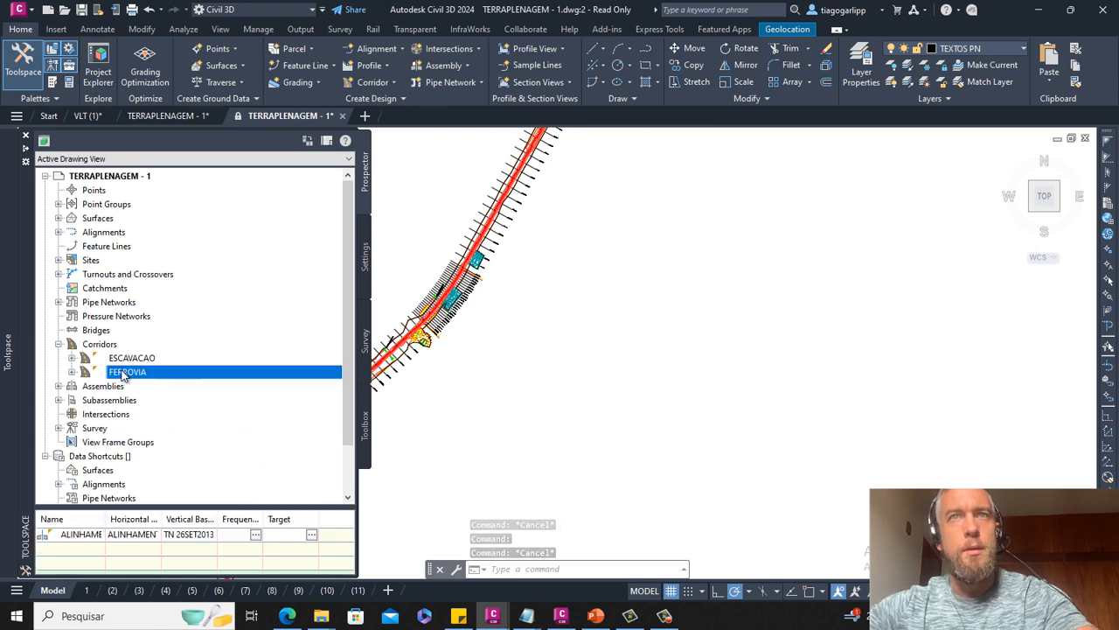
pyautogui.rightClick(124, 372)
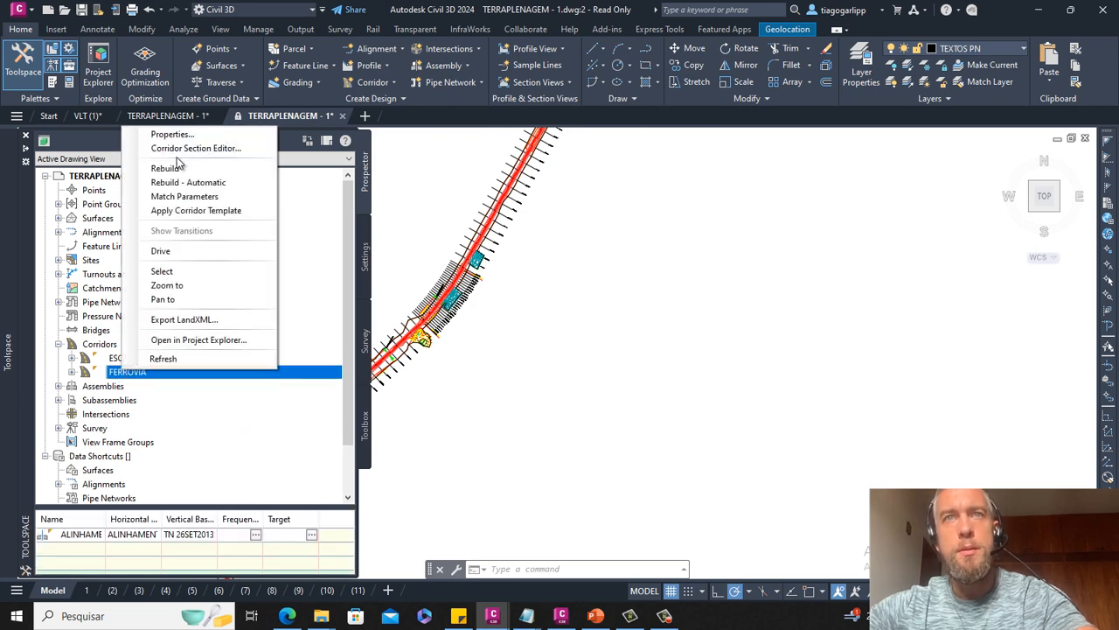
pyautogui.press('Escape')
pyautogui.press('Escape')
# Select the FERROVIA - PROJETO surface at the widened earthworks between stations 39+0.00 and 43+0.00 in plan
pyautogui.scroll(-5, 490, 350)
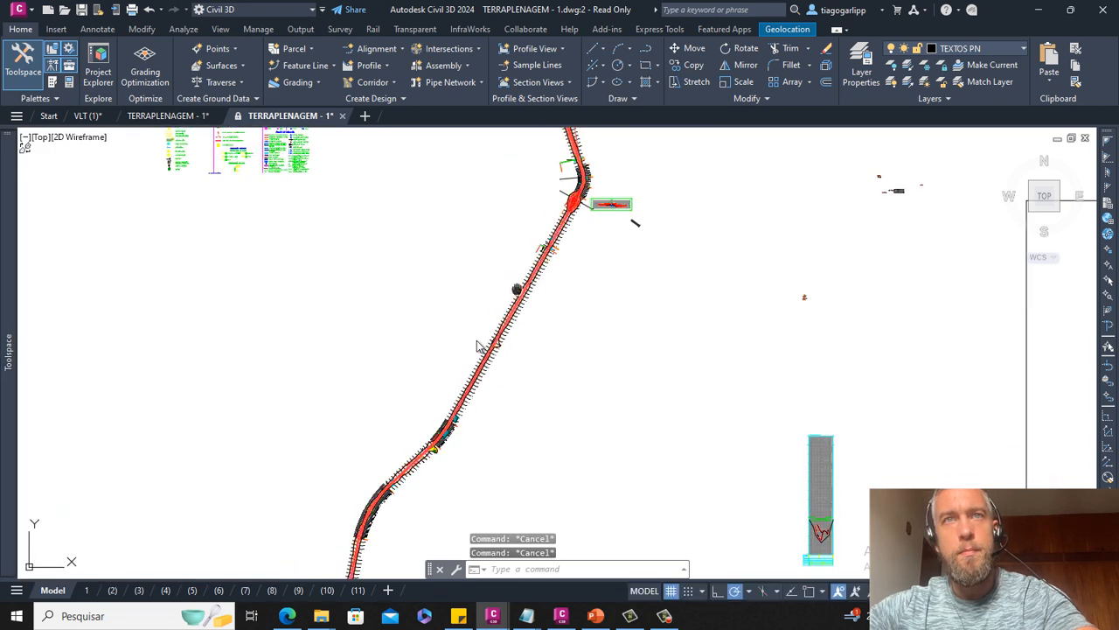
pyautogui.scroll(6, 495, 353)
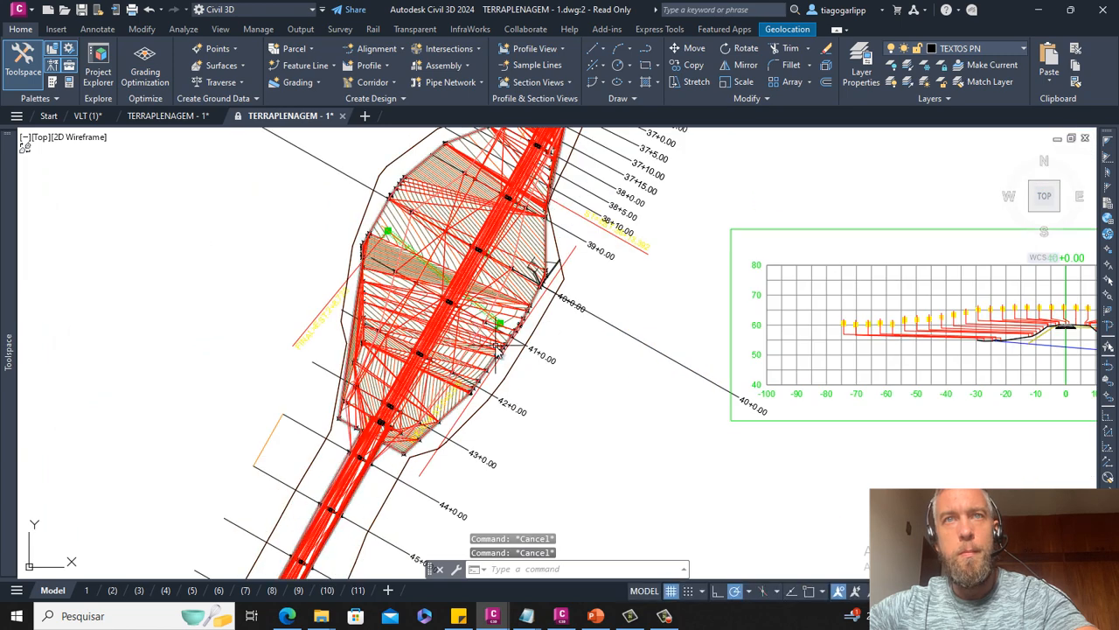
pyautogui.scroll(2, 487, 333)
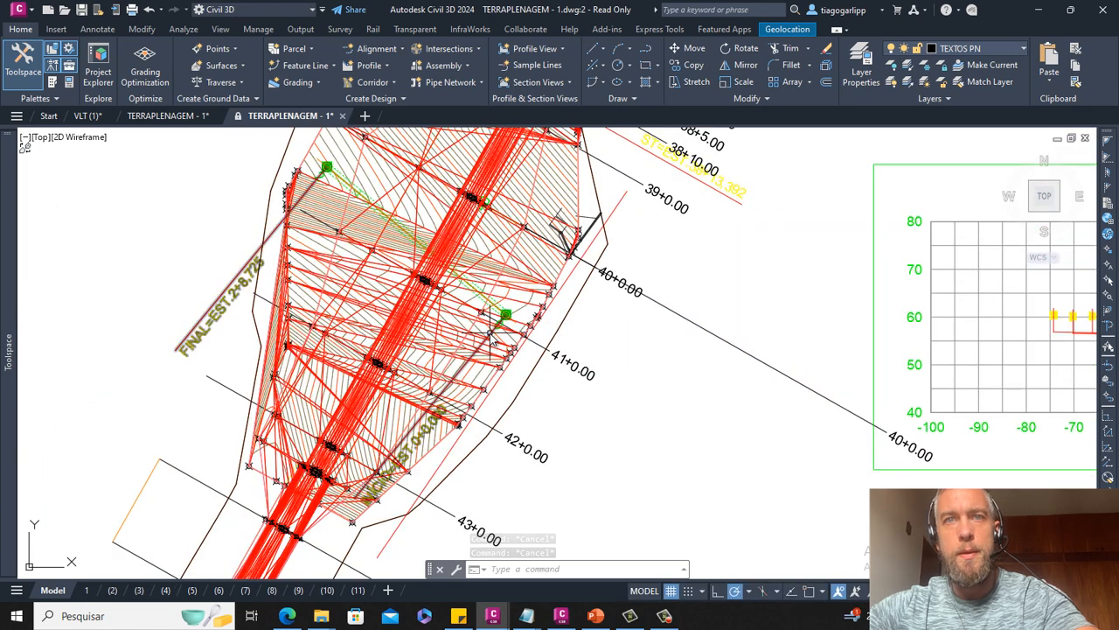
pyautogui.click(486, 328)
pyautogui.scroll(-2, 486, 328)
pyautogui.press('Escape')
pyautogui.click(486, 337)
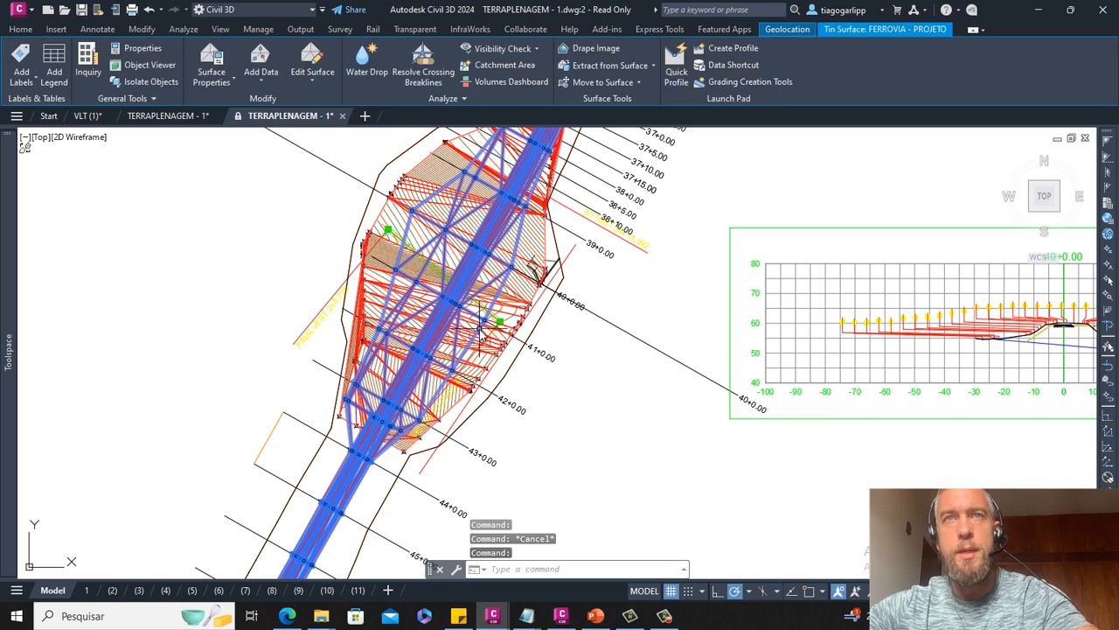
# Inspect the FERROVIA - PROJETO surface in the Object Viewer, orbiting and magnifying the track bed, and close the viewer and clear the selection
pyautogui.rightClick(486, 334)
pyautogui.click(526, 550)
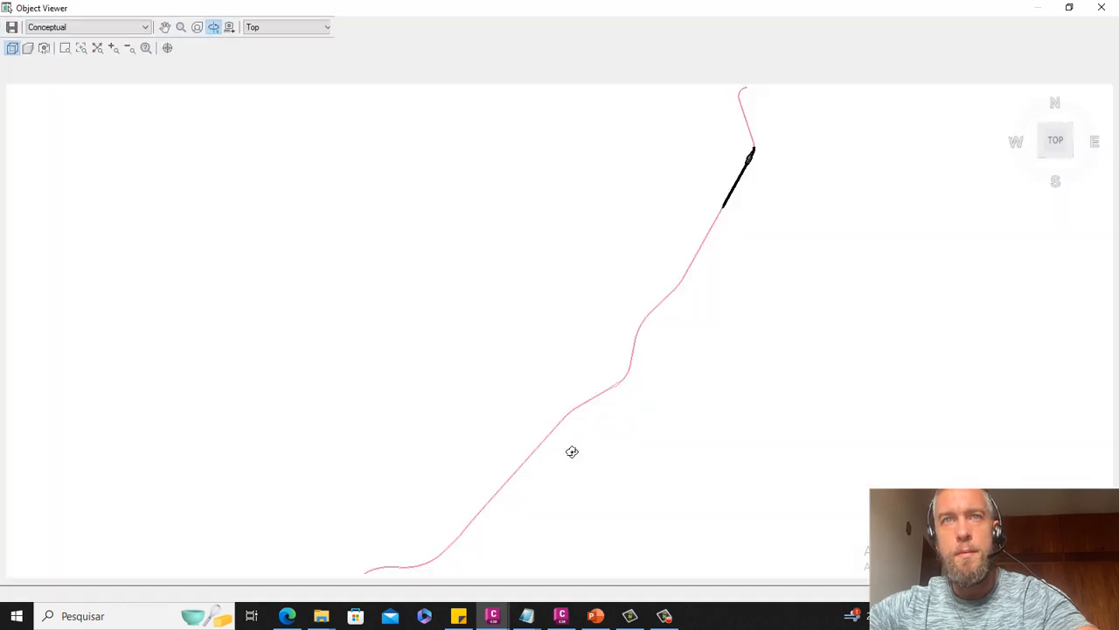
pyautogui.moveTo(571, 452); pyautogui.dragTo(560, 349)
pyautogui.scroll(5, 407, 256)
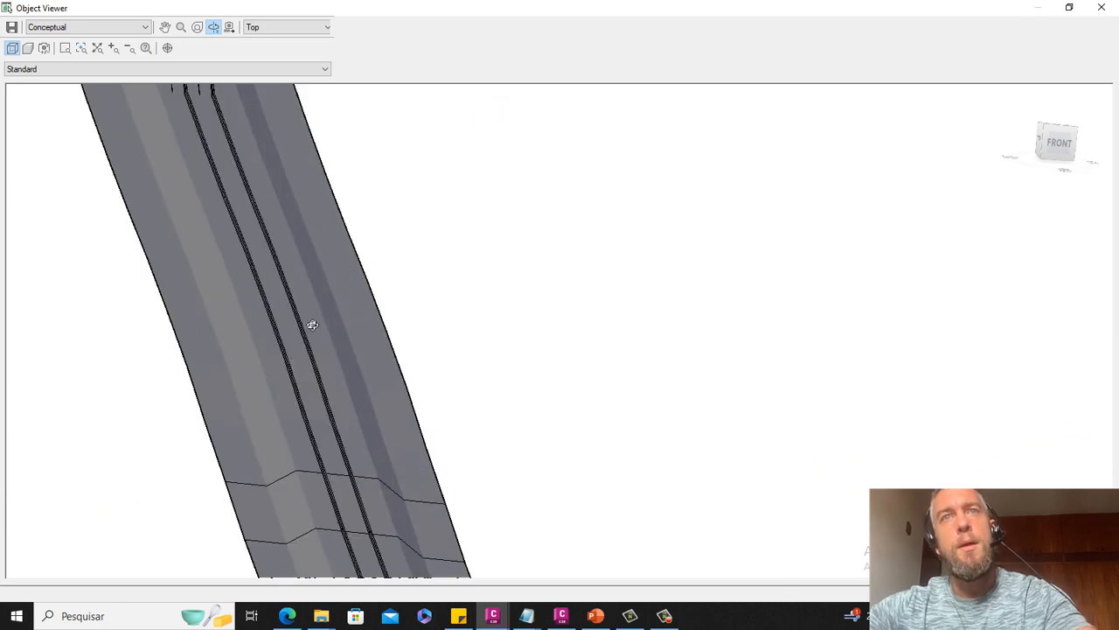
pyautogui.press('Escape')
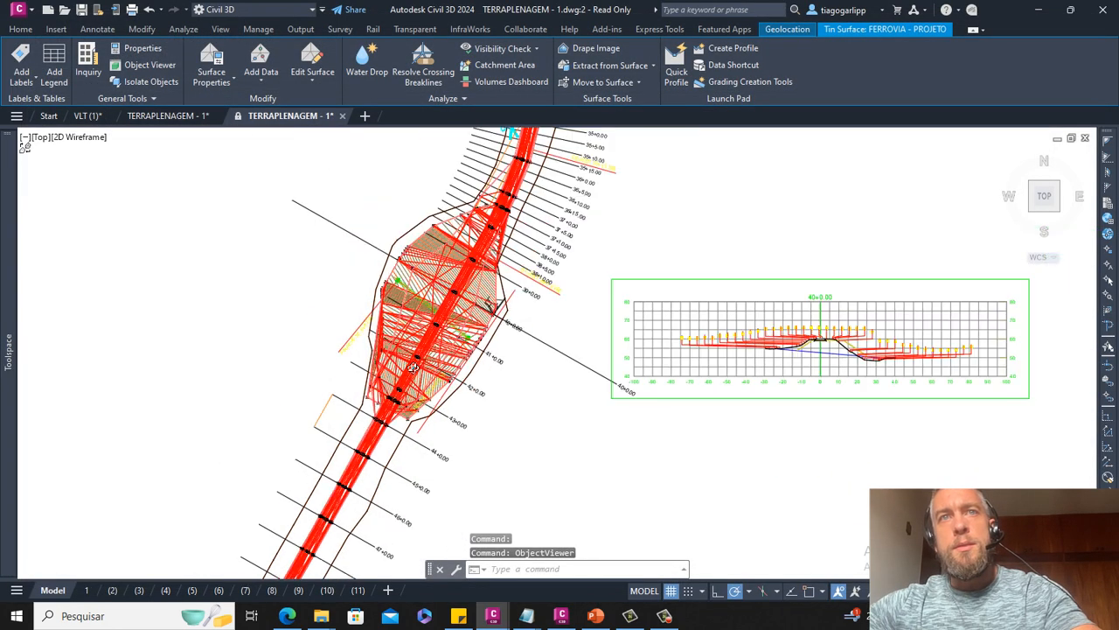
pyautogui.press('Escape')
# Examine the 40+0.00 section view beside the plan and identify the blue section line under the embankment
pyautogui.scroll(-2, 433, 350)
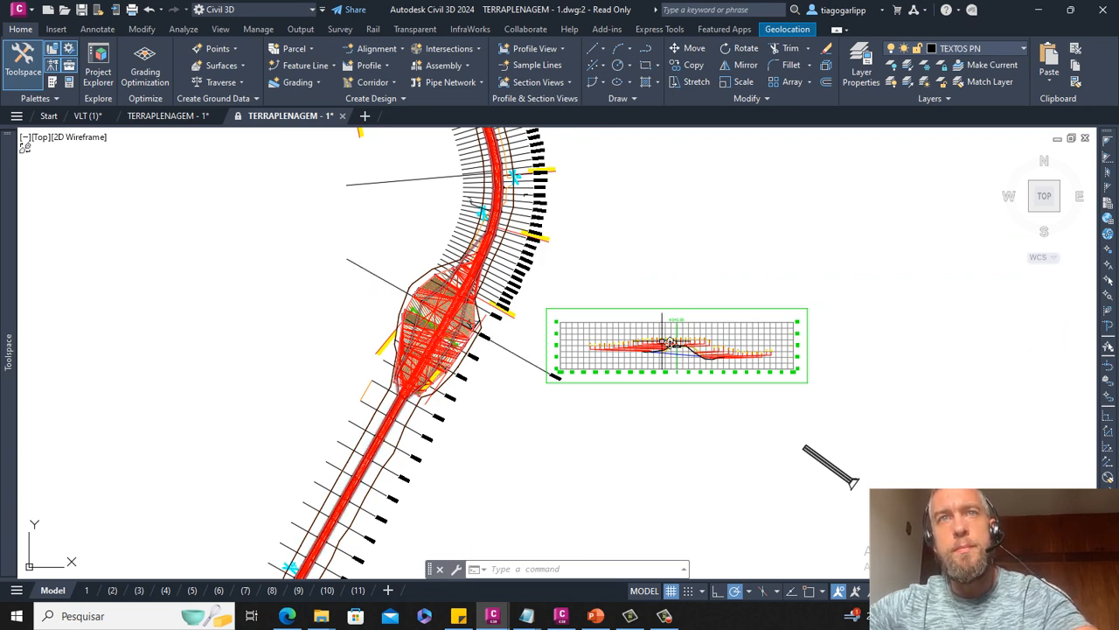
pyautogui.scroll(8, 667, 341)
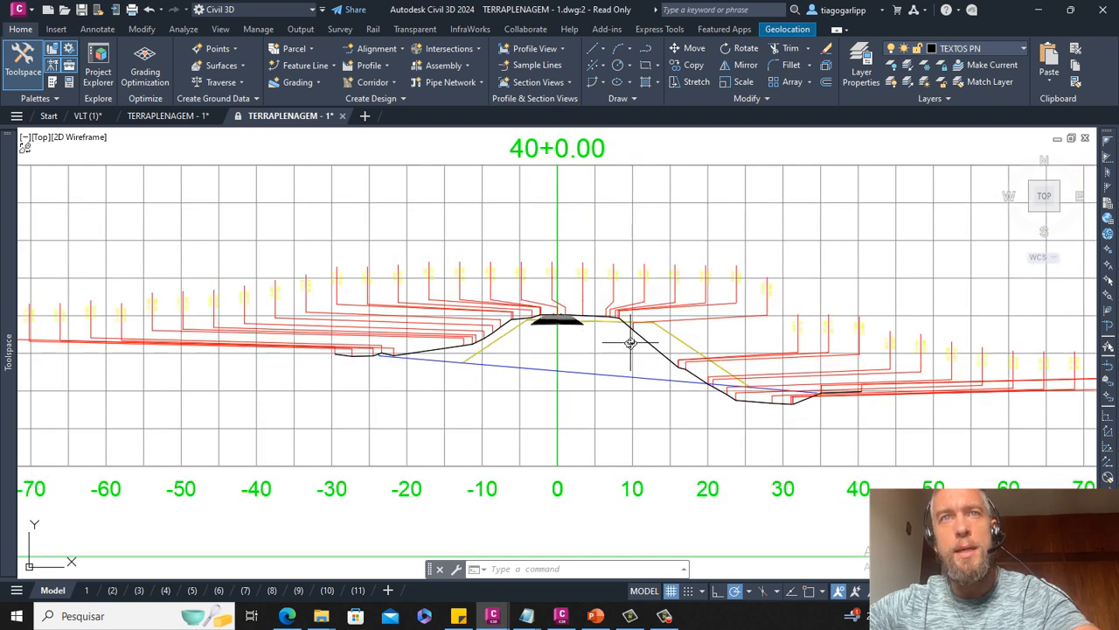
pyautogui.scroll(2, 631, 342)
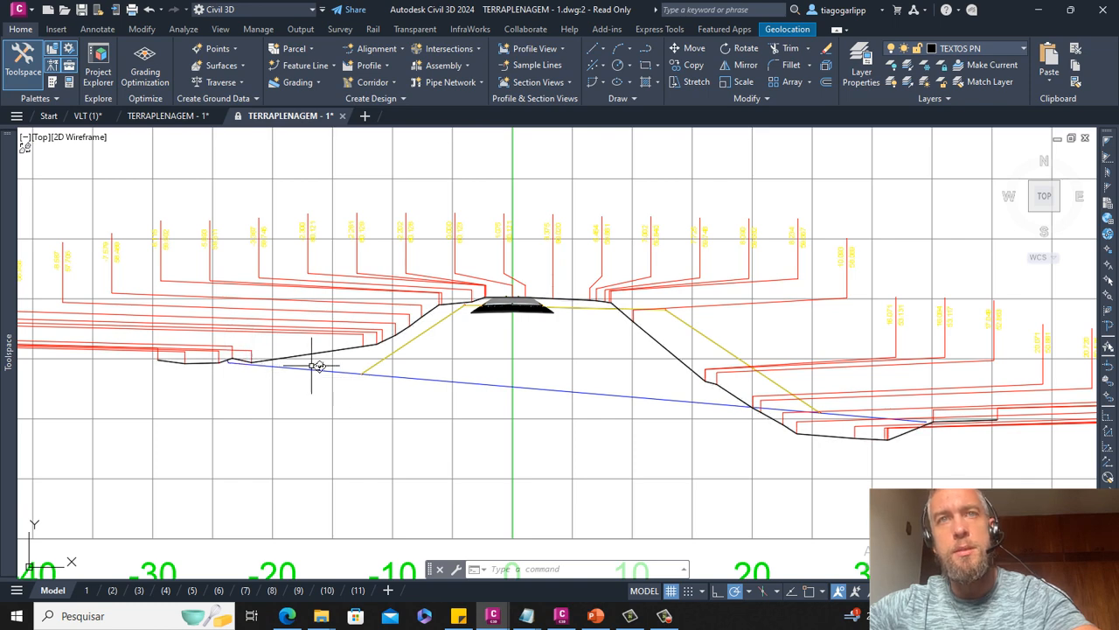
pyautogui.moveTo(529, 390); pyautogui.dragTo(484, 382, button='middle')
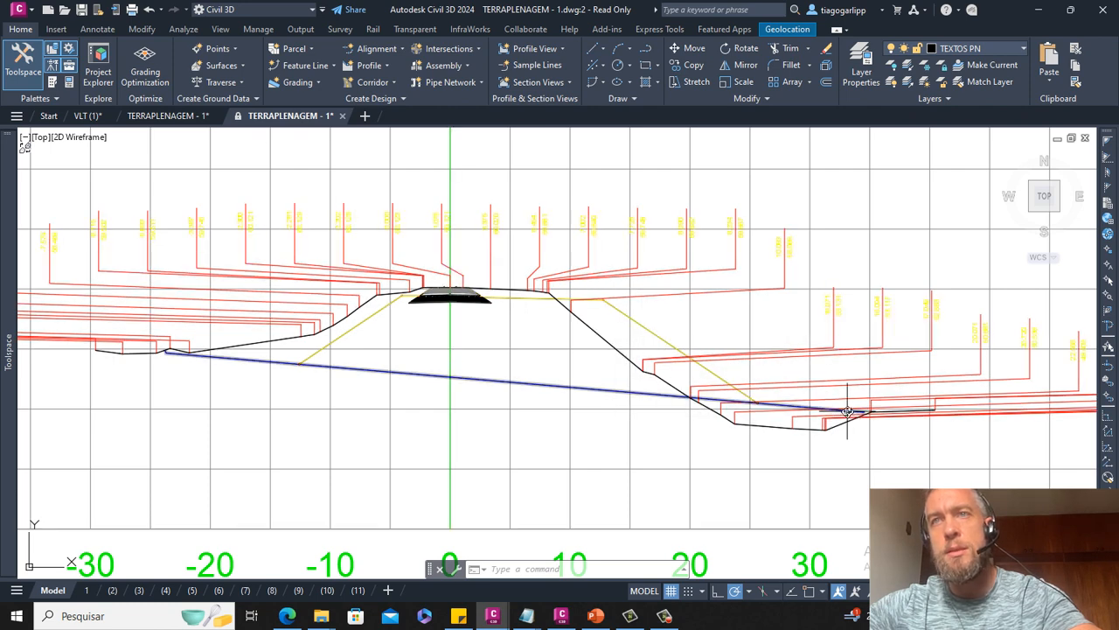
pyautogui.moveTo(847, 411)
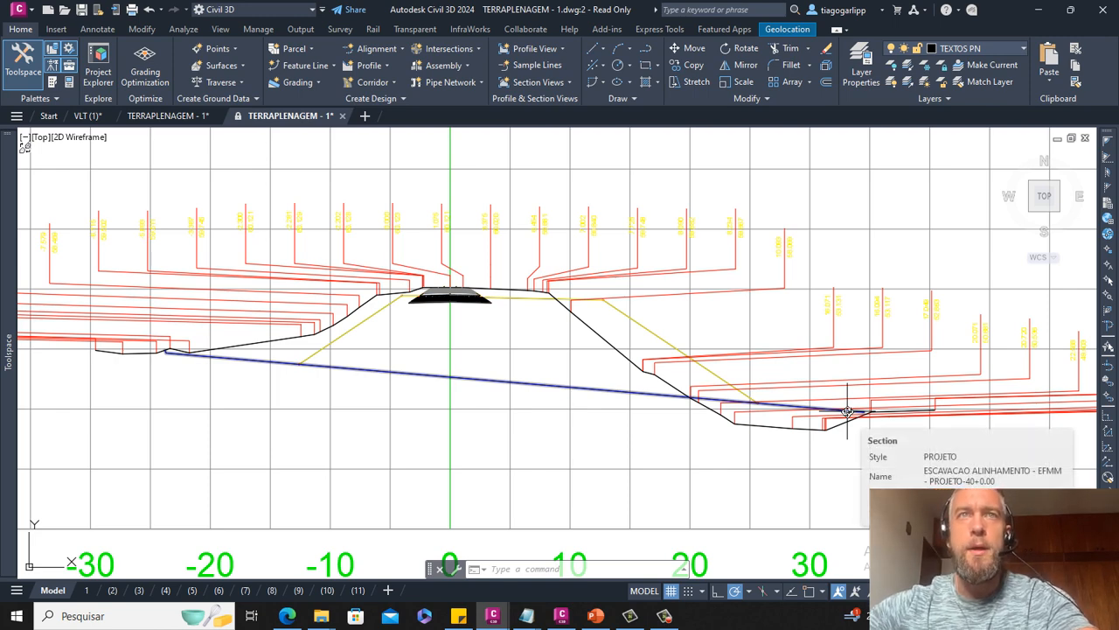
# Go to the grid of section views and examine the section and its area and volume table at station 124+0.00
pyautogui.scroll(-4, 437, 288)
pyautogui.scroll(-5, 391, 227)
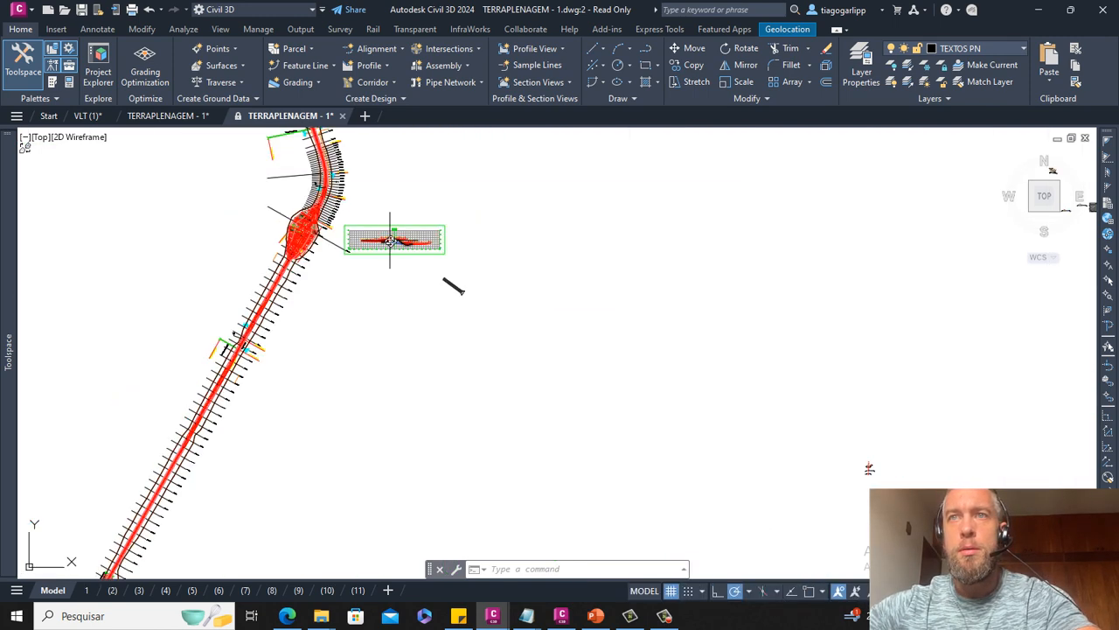
pyautogui.scroll(-2, 388, 242)
pyautogui.scroll(-3, 375, 245)
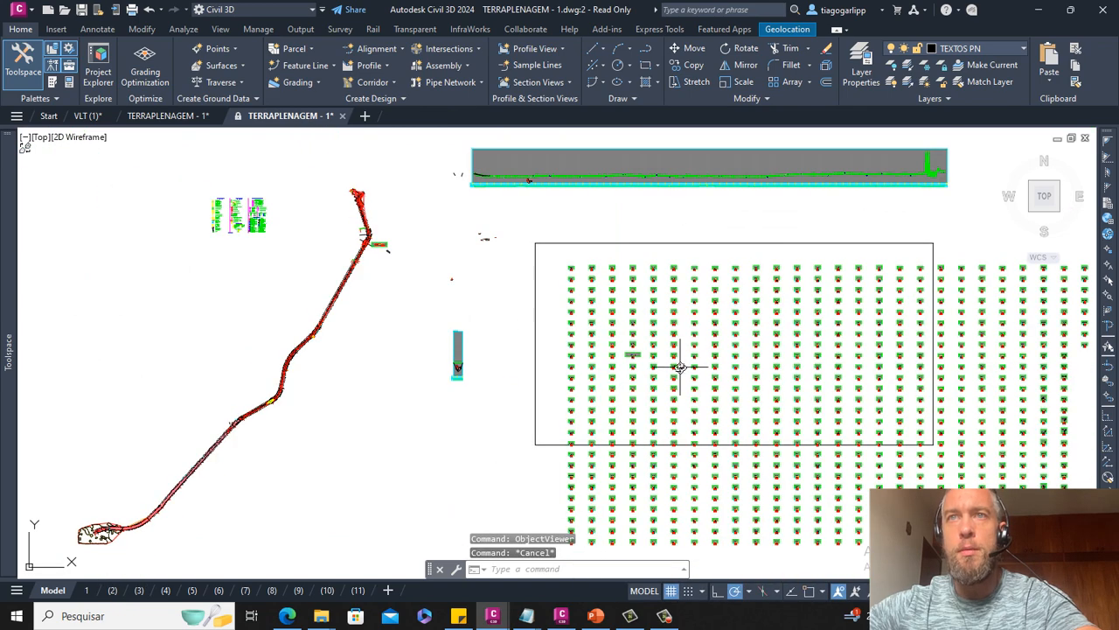
pyautogui.scroll(5, 707, 378)
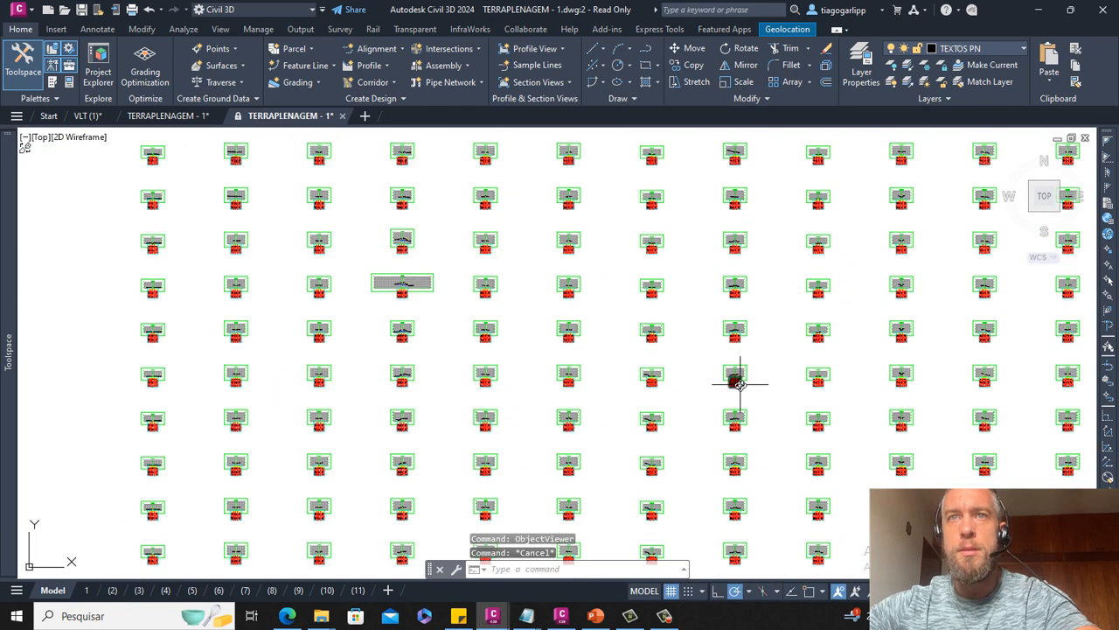
pyautogui.scroll(10, 739, 383)
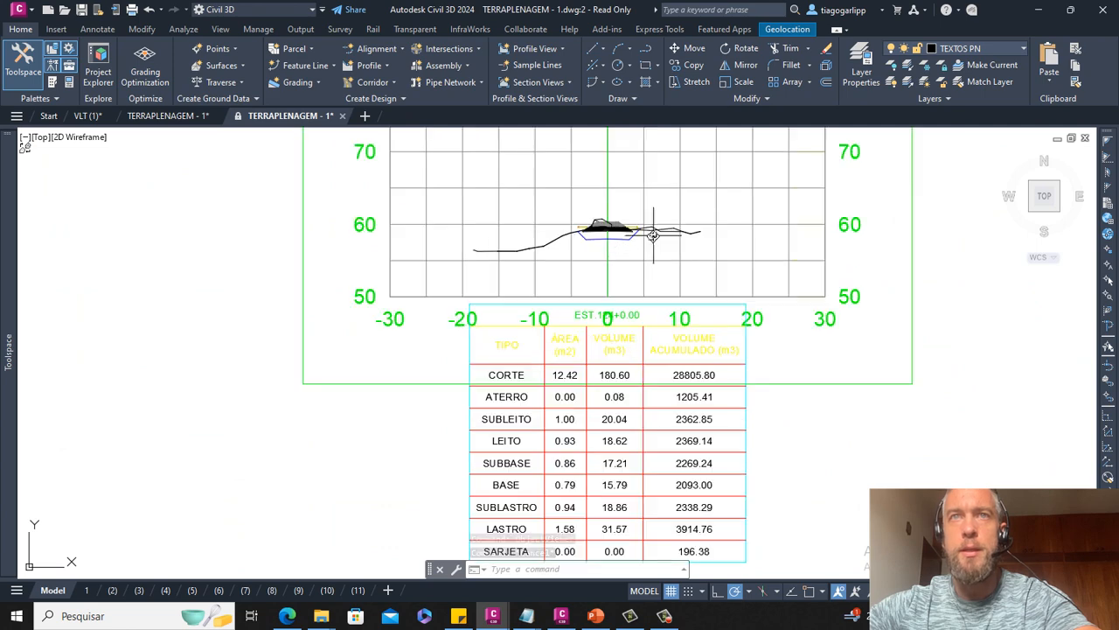
pyautogui.scroll(2, 597, 418)
pyautogui.moveTo(598, 418); pyautogui.dragTo(604, 342, button='middle')
pyautogui.scroll(-2, 554, 332)
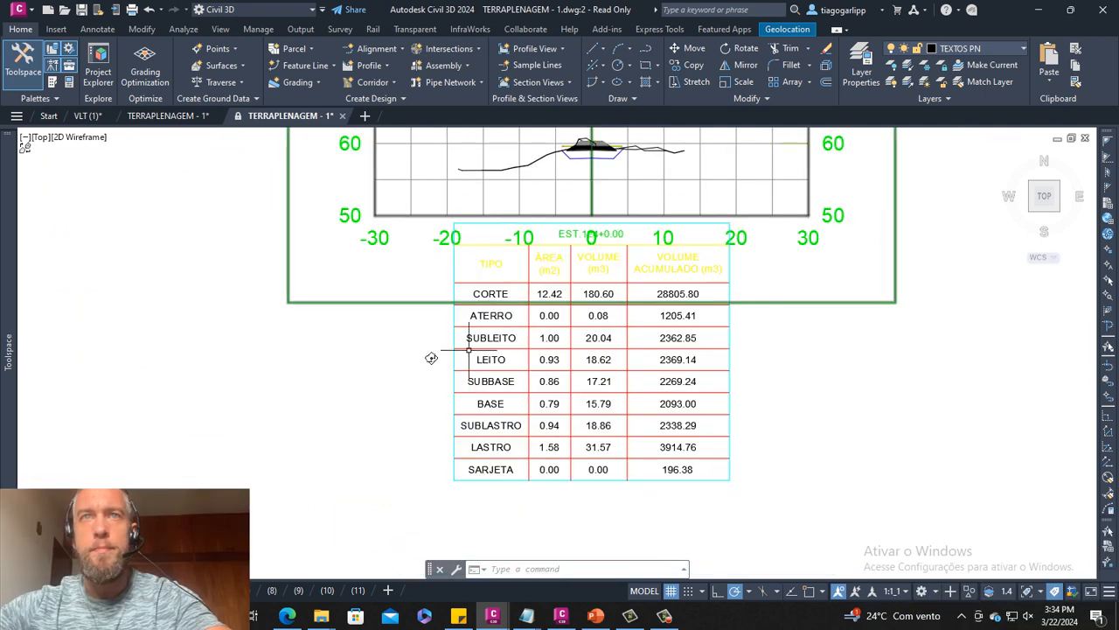
pyautogui.scroll(-2, 433, 357)
pyautogui.scroll(5, 490, 341)
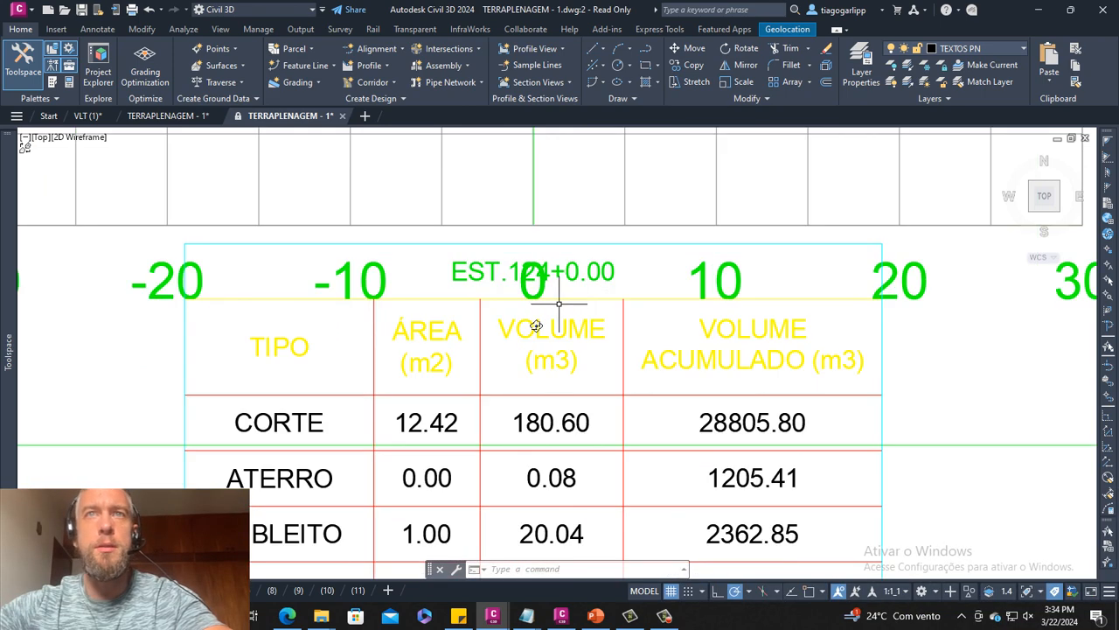
pyautogui.moveTo(560, 303); pyautogui.dragTo(519, 216, button='middle')
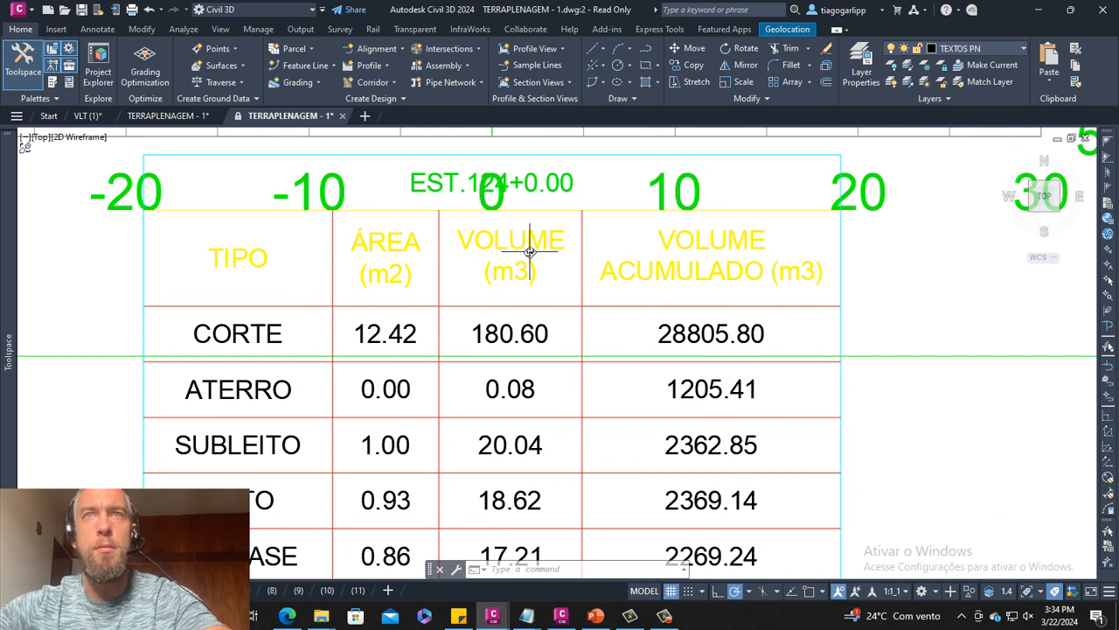
# Examine the section view and its area and volume table at station 112+10.00
pyautogui.scroll(-8, 529, 252)
pyautogui.scroll(8, 433, 272)
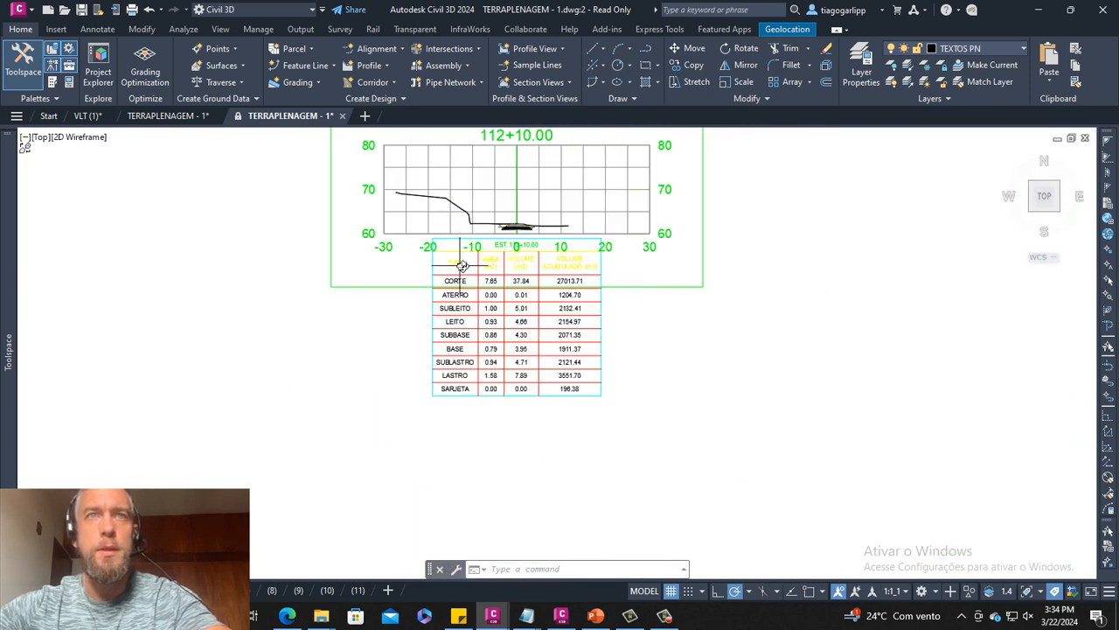
pyautogui.scroll(-6, 454, 307)
pyautogui.press('Escape')
pyautogui.scroll(-4, 430, 311)
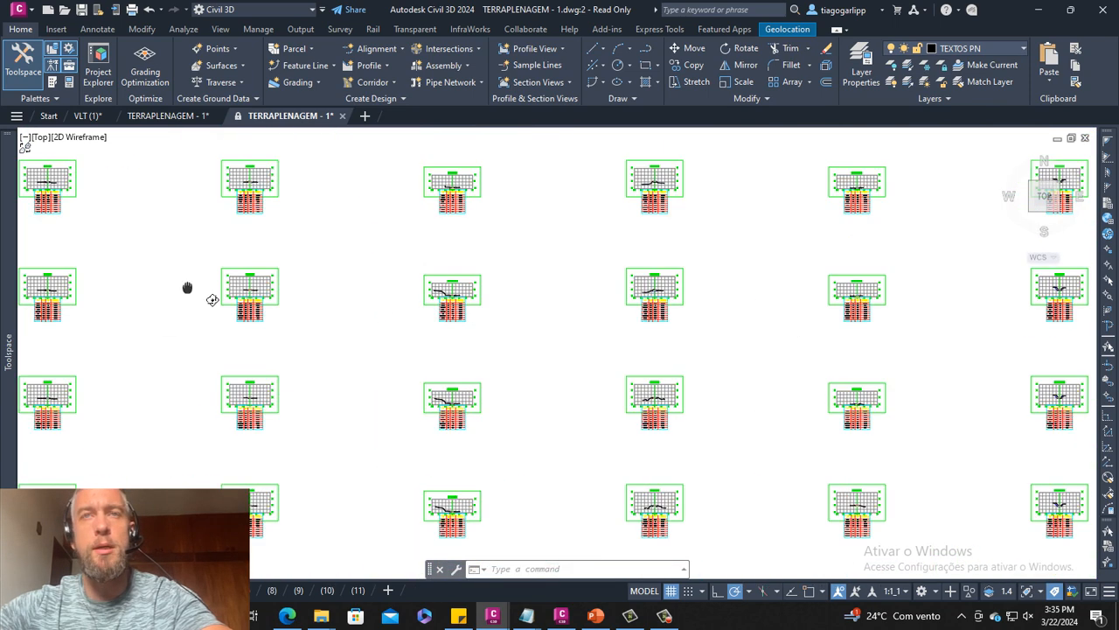
# Find the wide 40+0.00 section view in the grid and read its cut, fill and layer volume table
pyautogui.moveTo(187, 288); pyautogui.dragTo(433, 281, button='middle')
pyautogui.moveTo(467, 315); pyautogui.dragTo(567, 358, button='middle')
pyautogui.moveTo(235, 292); pyautogui.dragTo(552, 368, button='middle')
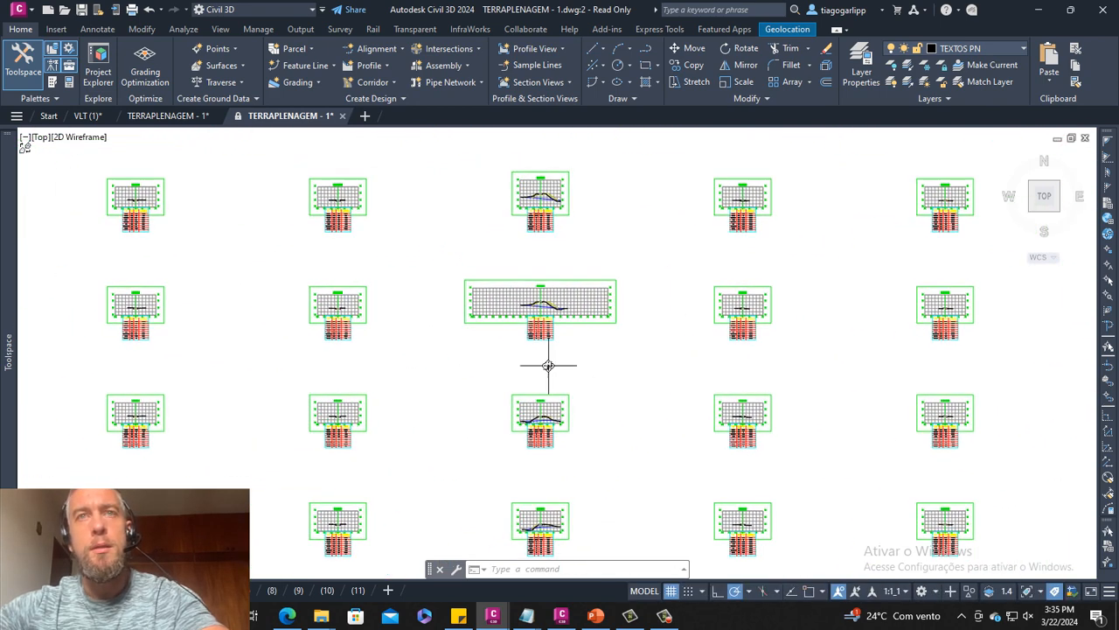
pyautogui.scroll(8, 547, 350)
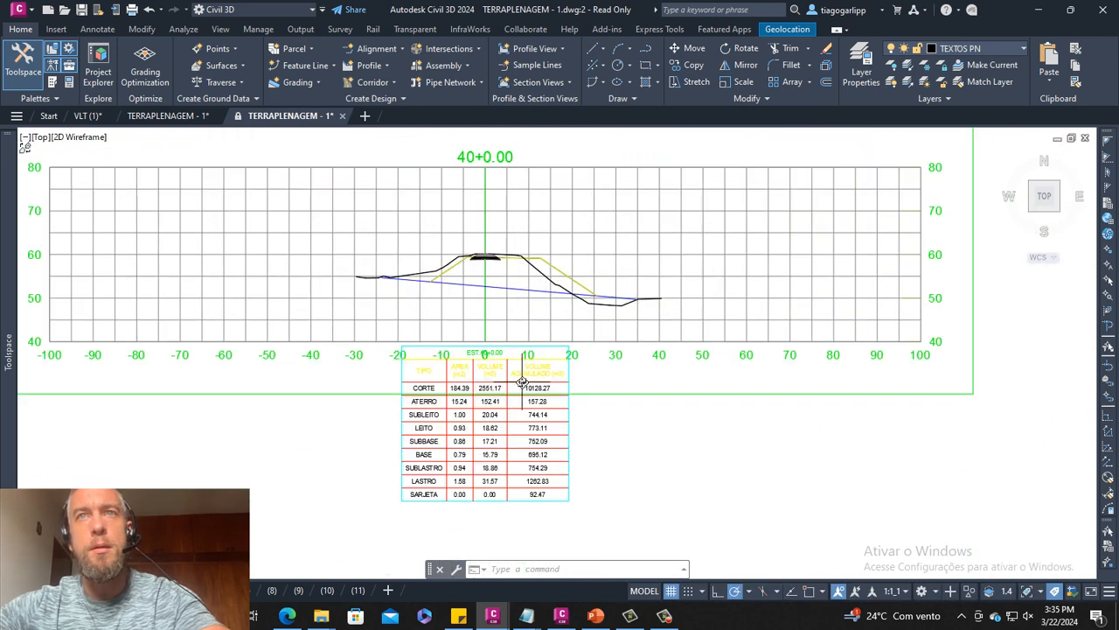
pyautogui.scroll(3, 544, 323)
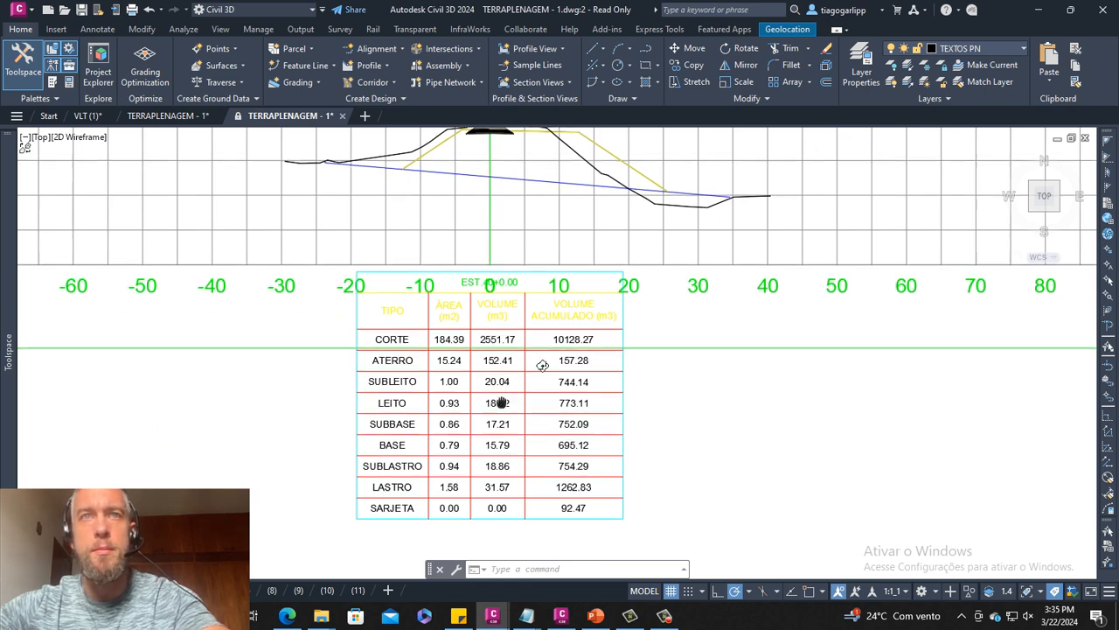
pyautogui.scroll(4, 551, 362)
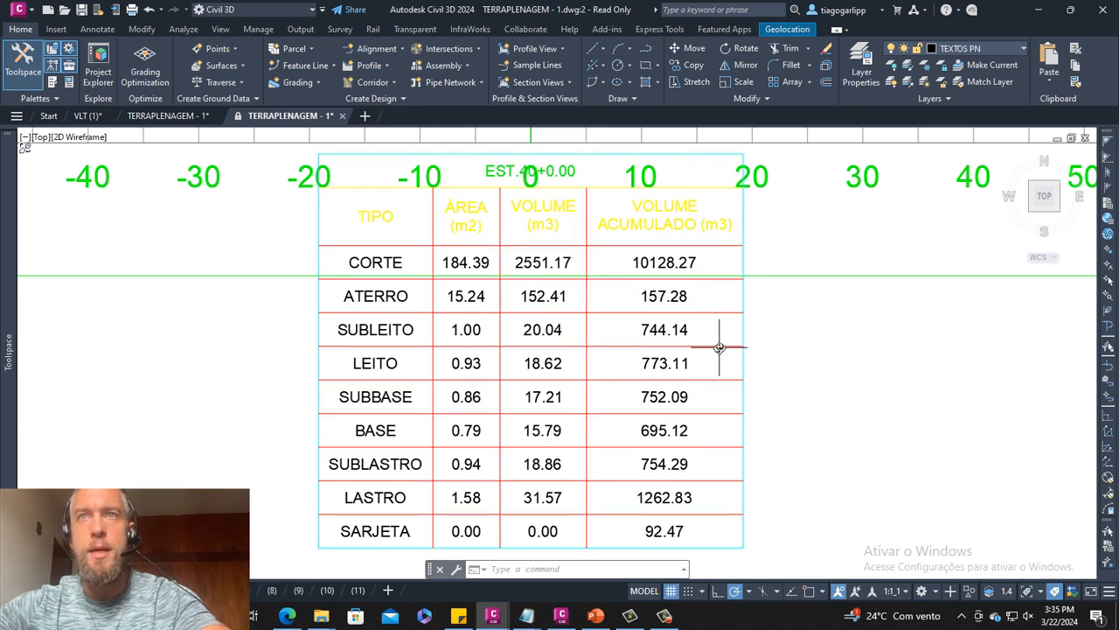
# Examine the track layers, side ditches and blue excavation slopes in another section view of the grid
pyautogui.scroll(-6, 718, 347)
pyautogui.scroll(6, 580, 250)
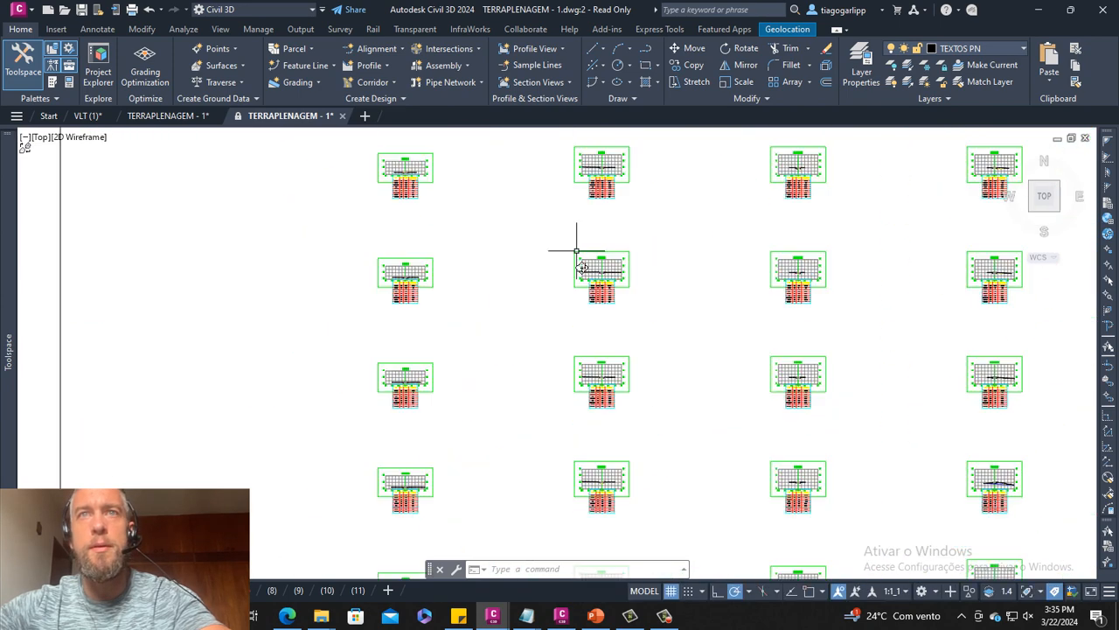
pyautogui.scroll(10, 609, 272)
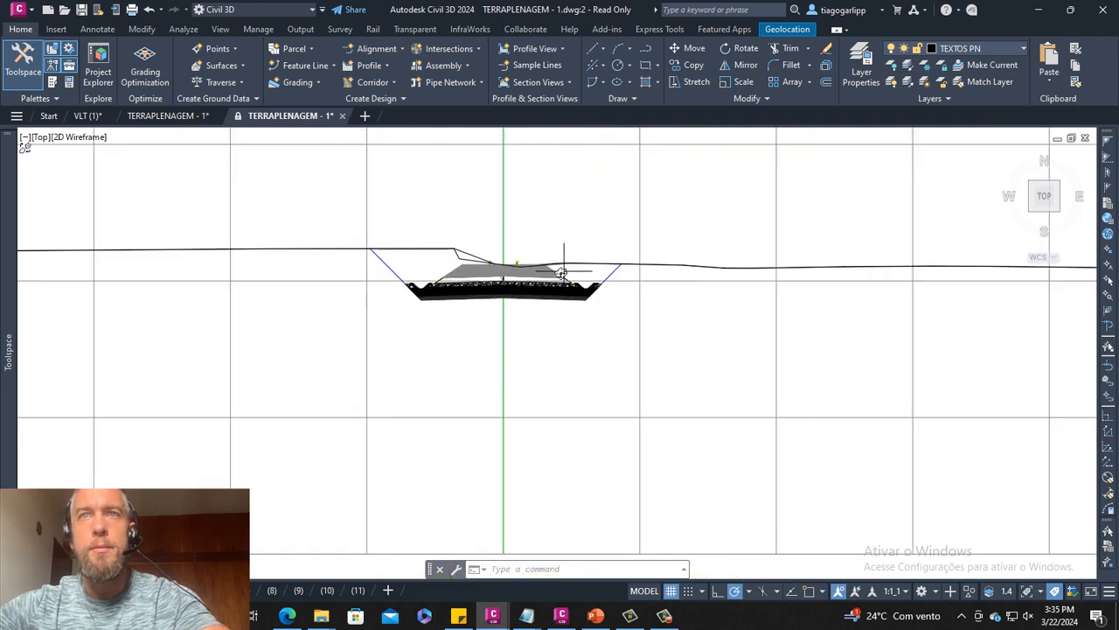
pyautogui.scroll(2, 586, 277)
pyautogui.scroll(-2, 594, 280)
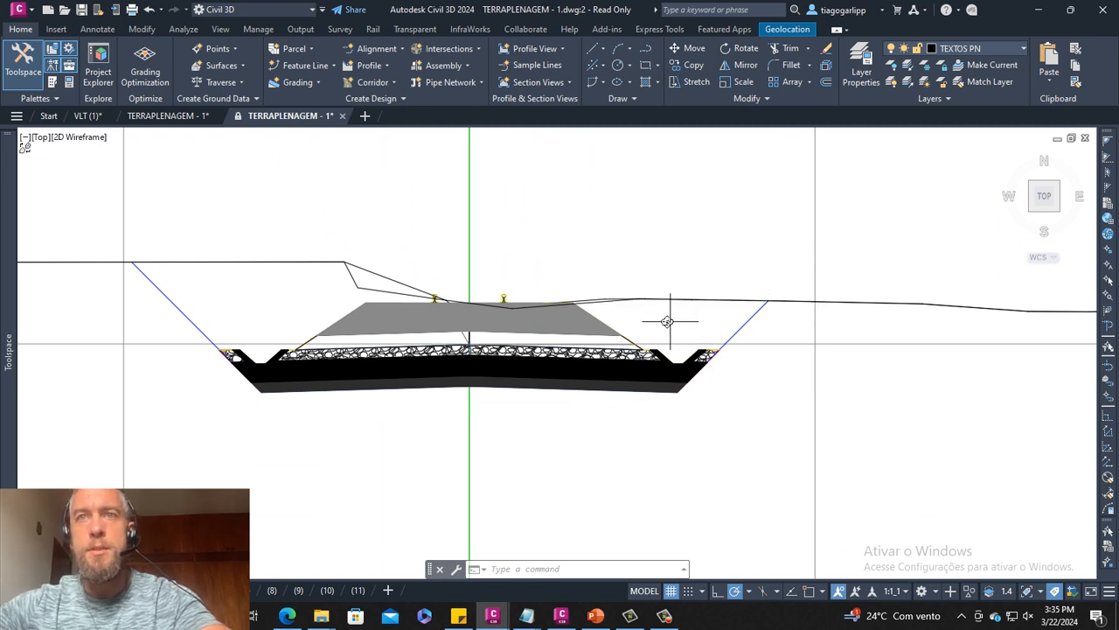
# Examine the current section view against its grid, then look over the full section grid and the railway plan
pyautogui.scroll(-4, 669, 321)
pyautogui.click(698, 324)
pyautogui.scroll(2, 698, 325)
pyautogui.scroll(-4, 698, 325)
pyautogui.press('Escape')
pyautogui.press('Escape')
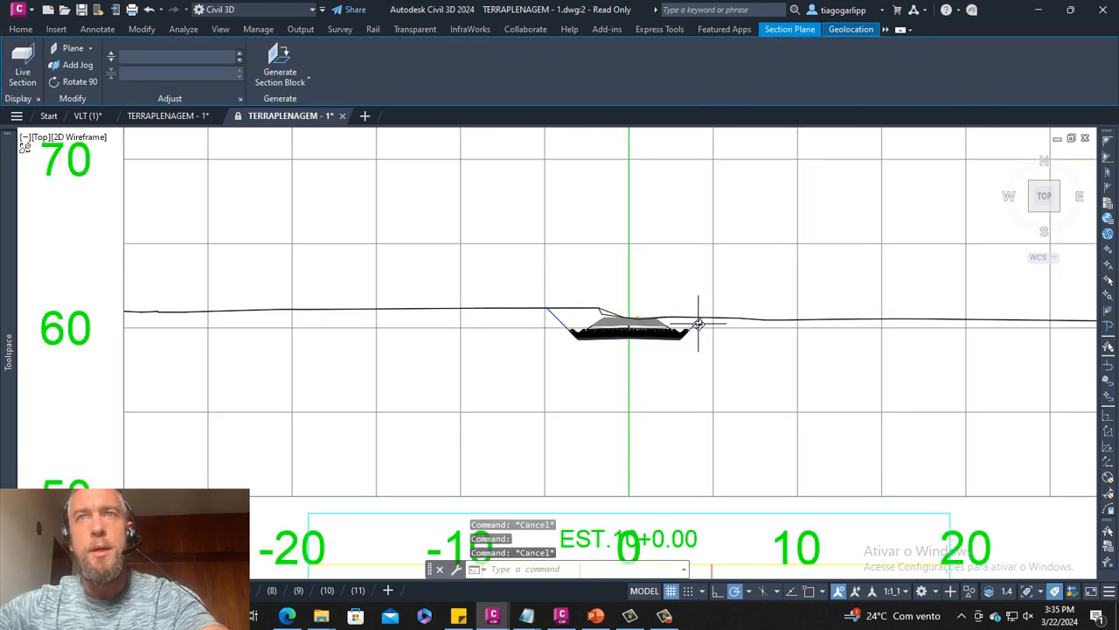
pyautogui.scroll(-8, 555, 324)
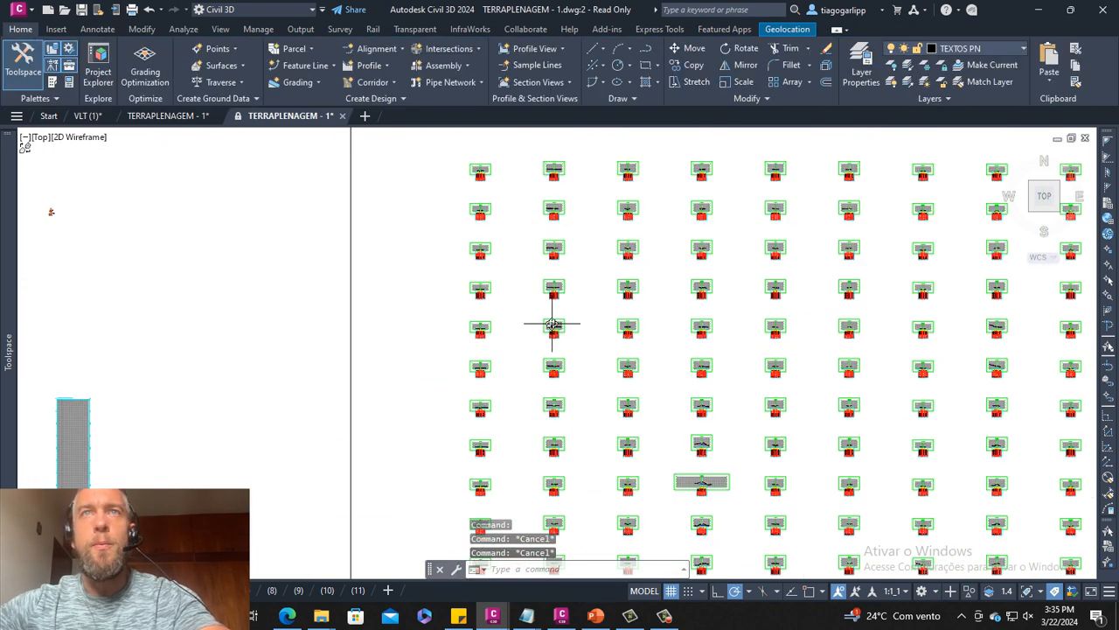
pyautogui.scroll(-3, 552, 324)
pyautogui.scroll(-3, 577, 325)
pyautogui.moveTo(481, 376)
pyautogui.mouseDown(button='middle')
pyautogui.moveTo(479, 343)
pyautogui.moveTo(510, 343)
pyautogui.mouseUp(button='middle')
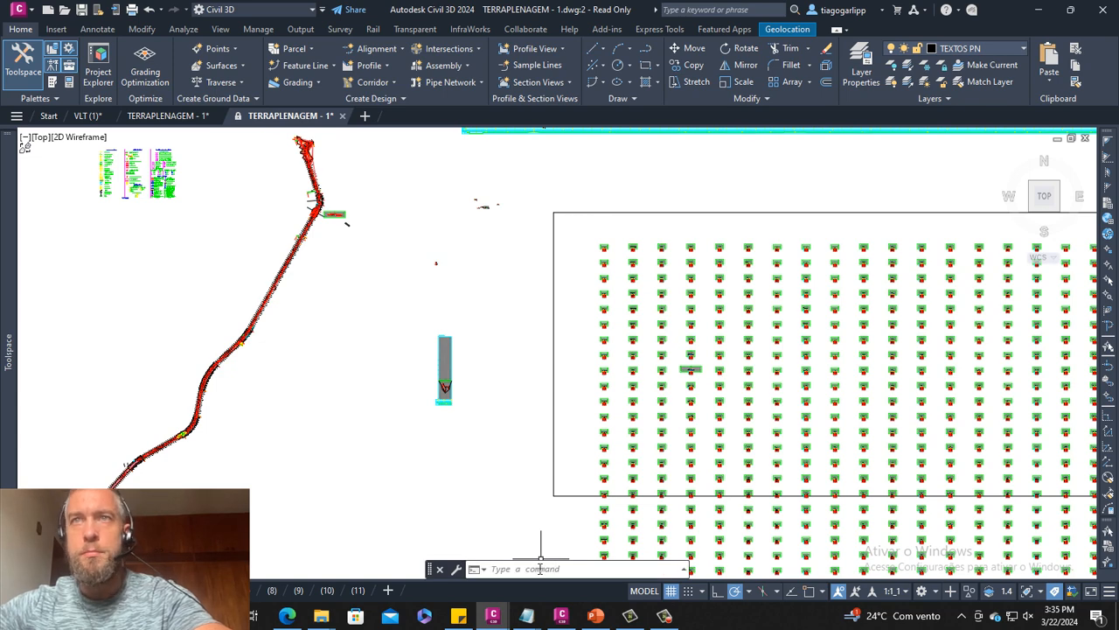
# Switch to Subassembly Composer and examine the caixa_rail24 box geometry and its cant parameters, including CantPivotType
pyautogui.click(561, 615)
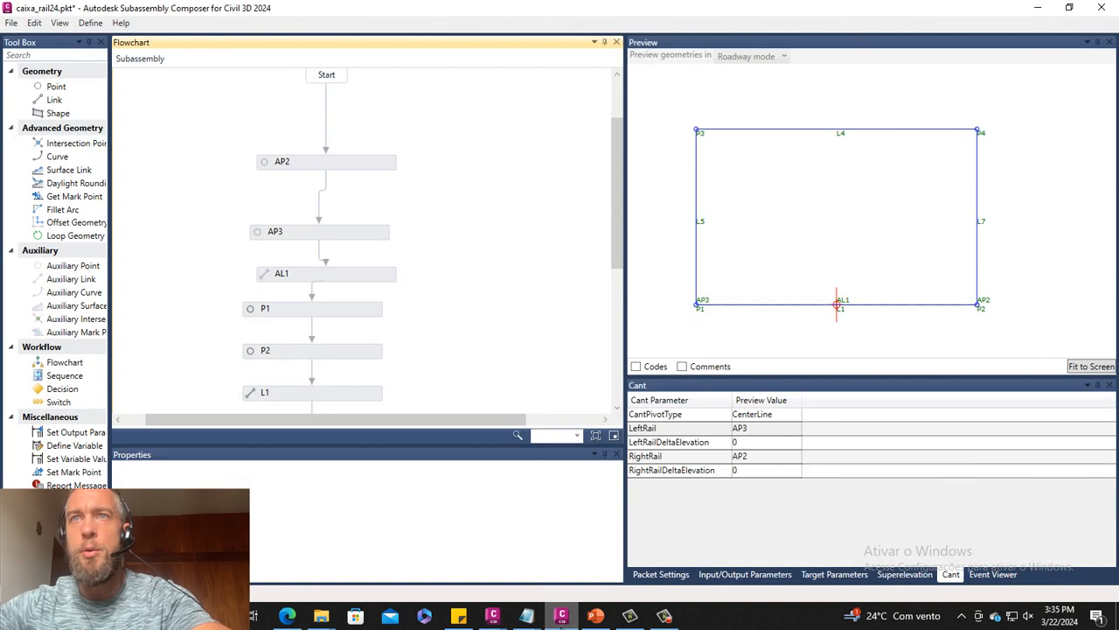
pyautogui.scroll(-3, 740, 270)
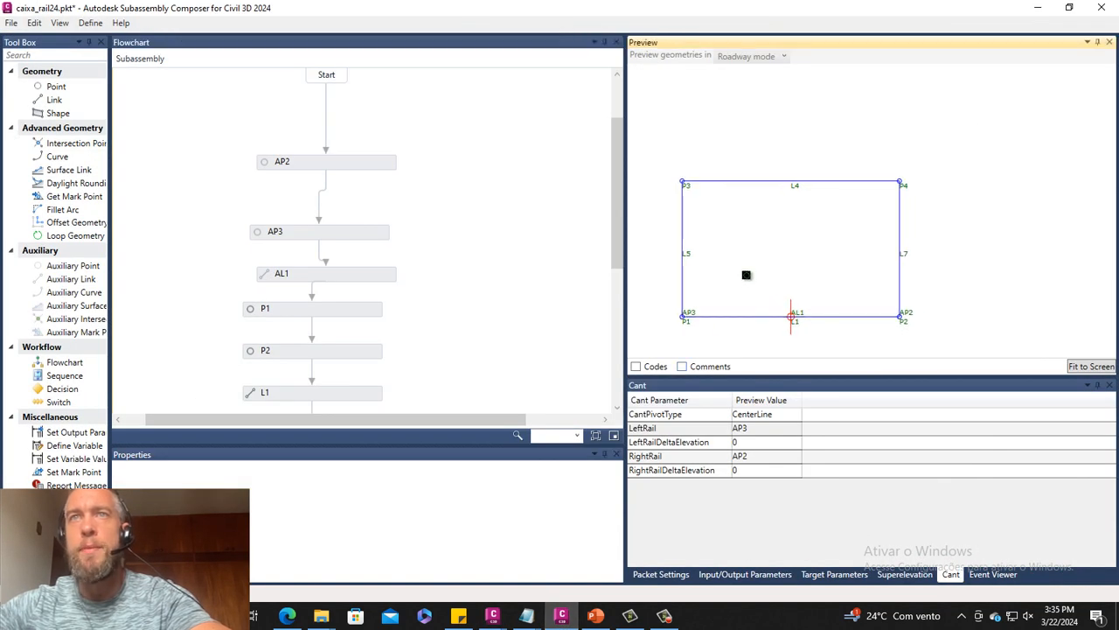
pyautogui.scroll(1, 755, 252)
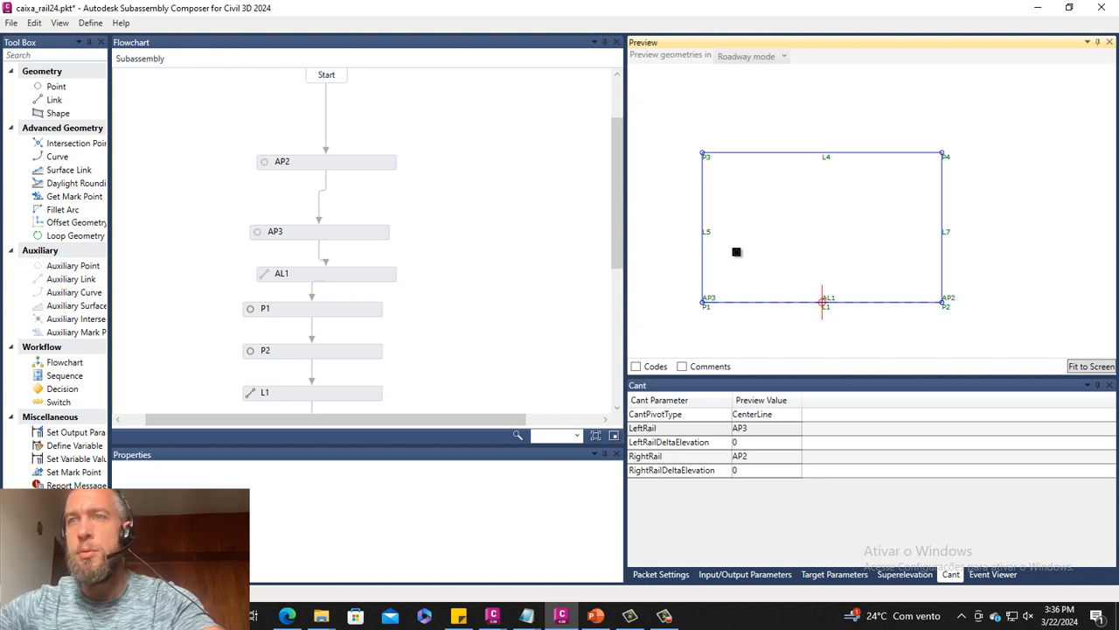
pyautogui.moveTo(749, 250); pyautogui.dragTo(738, 254, button='middle')
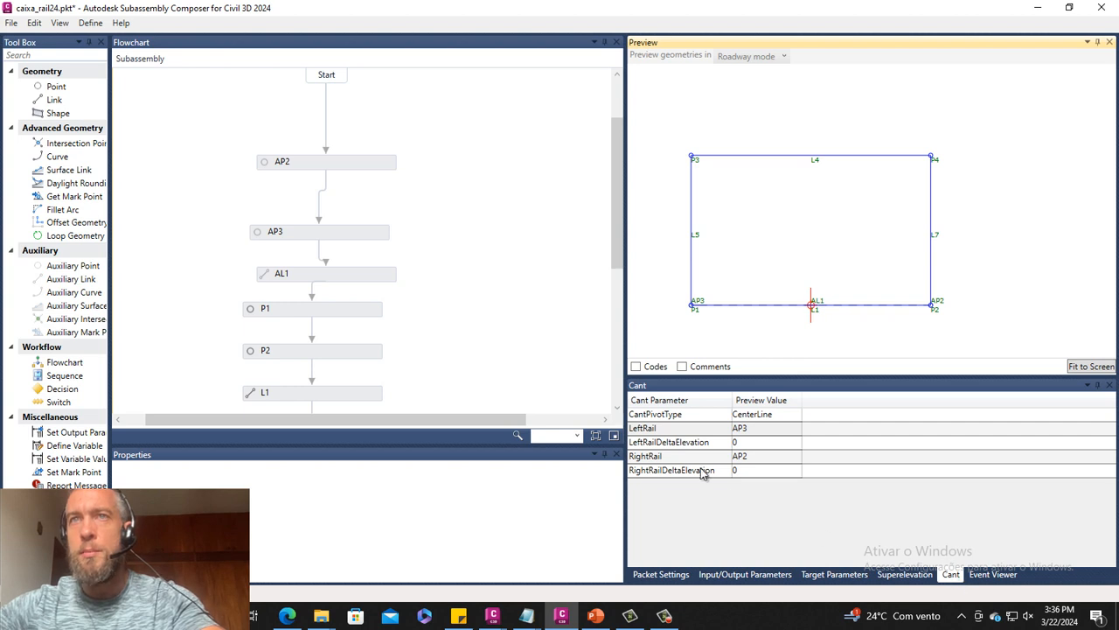
pyautogui.click(698, 418)
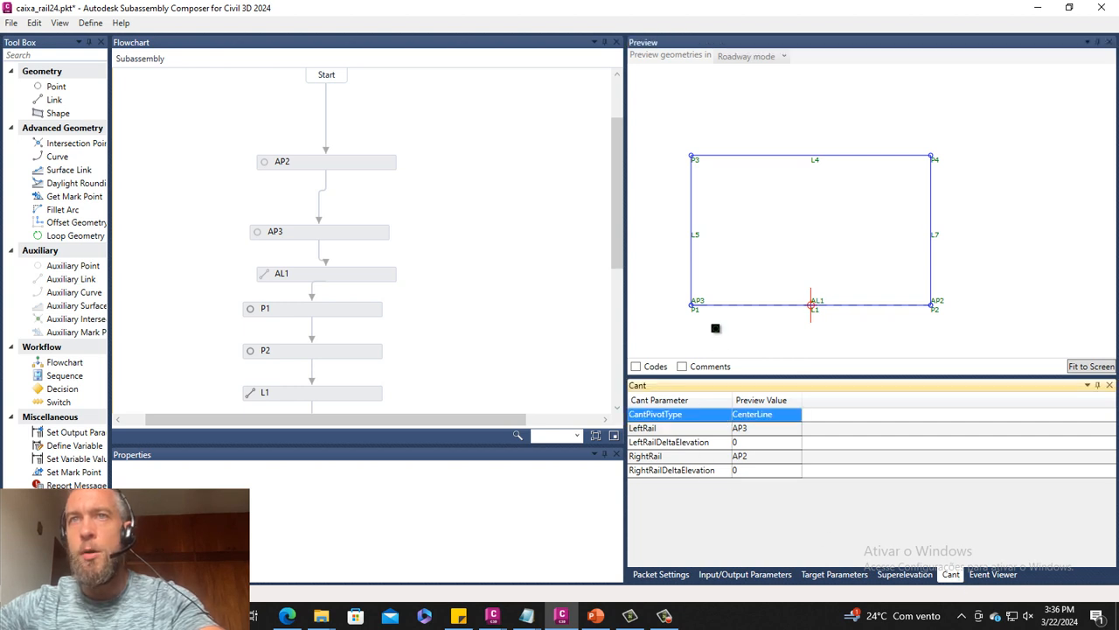
pyautogui.moveTo(714, 326)
pyautogui.mouseDown(button='middle')
pyautogui.moveTo(748, 314)
pyautogui.moveTo(733, 319)
pyautogui.mouseUp(button='middle')
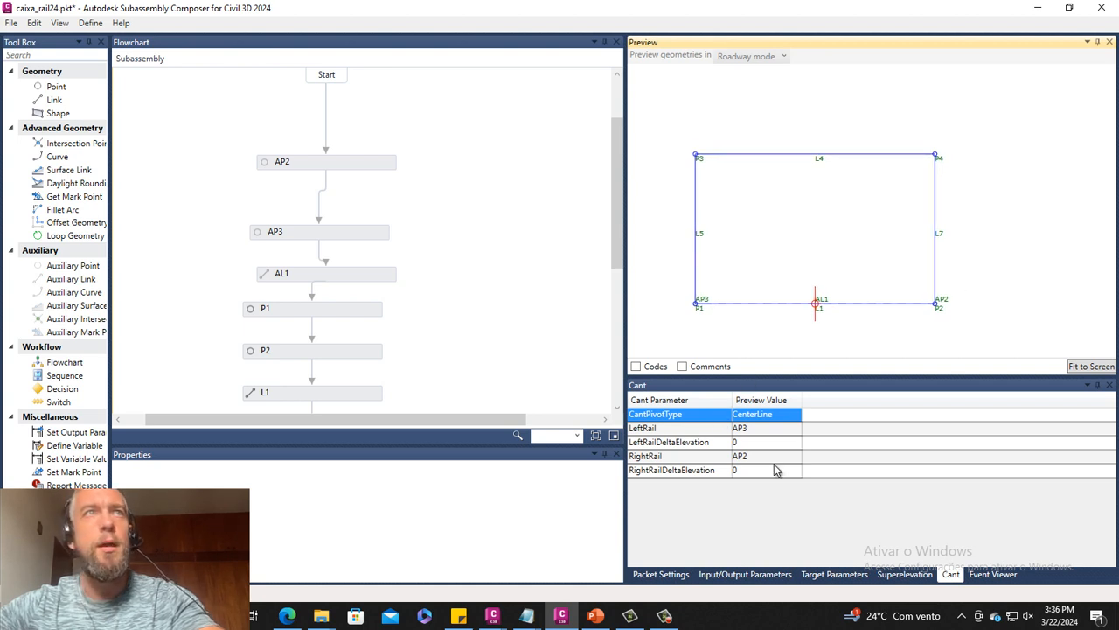
# Start a new subassembly file, saving the pending changes to caixa_rail24.pkt
pyautogui.click(11, 23)
pyautogui.click(35, 40)
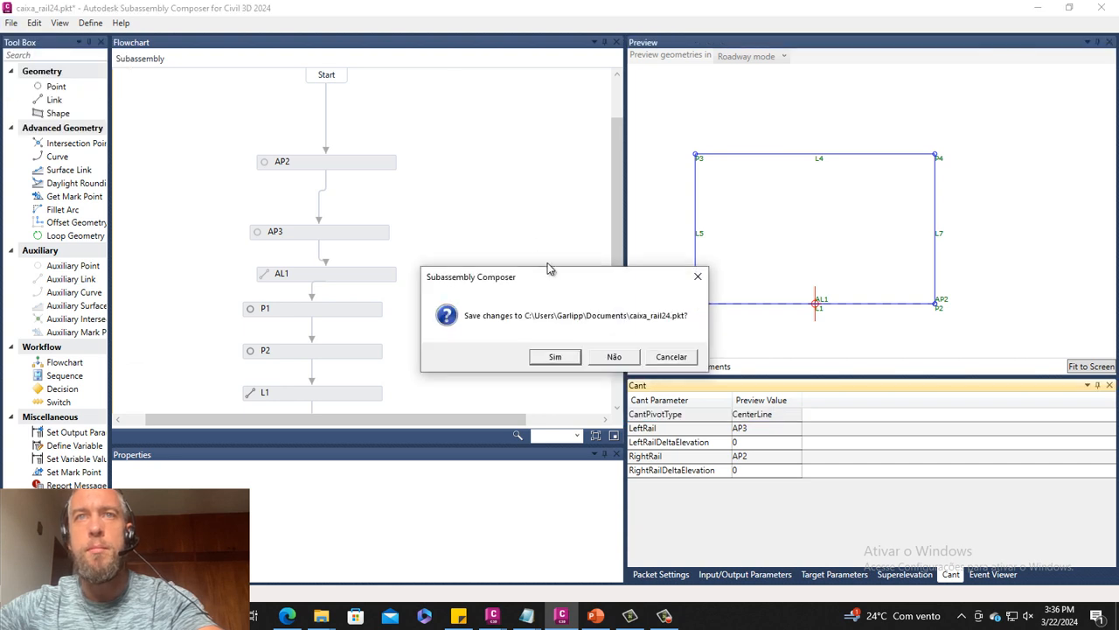
pyautogui.click(555, 357)
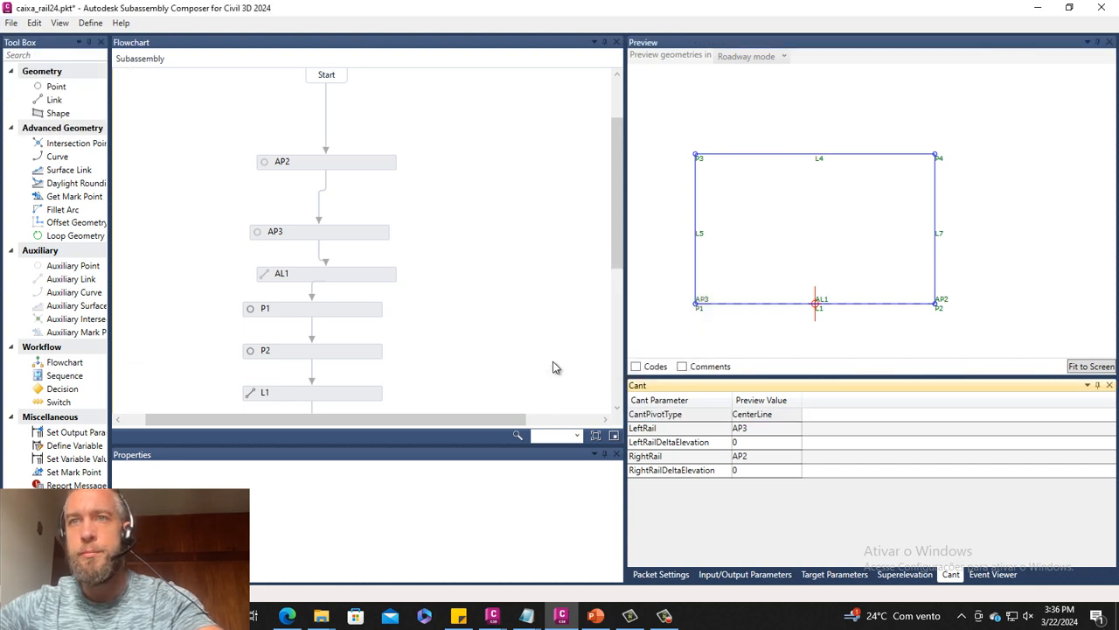
# Inspect the cant parameters of the empty subassembly and check which points LeftRail offers
pyautogui.click(906, 574)
pyautogui.click(948, 574)
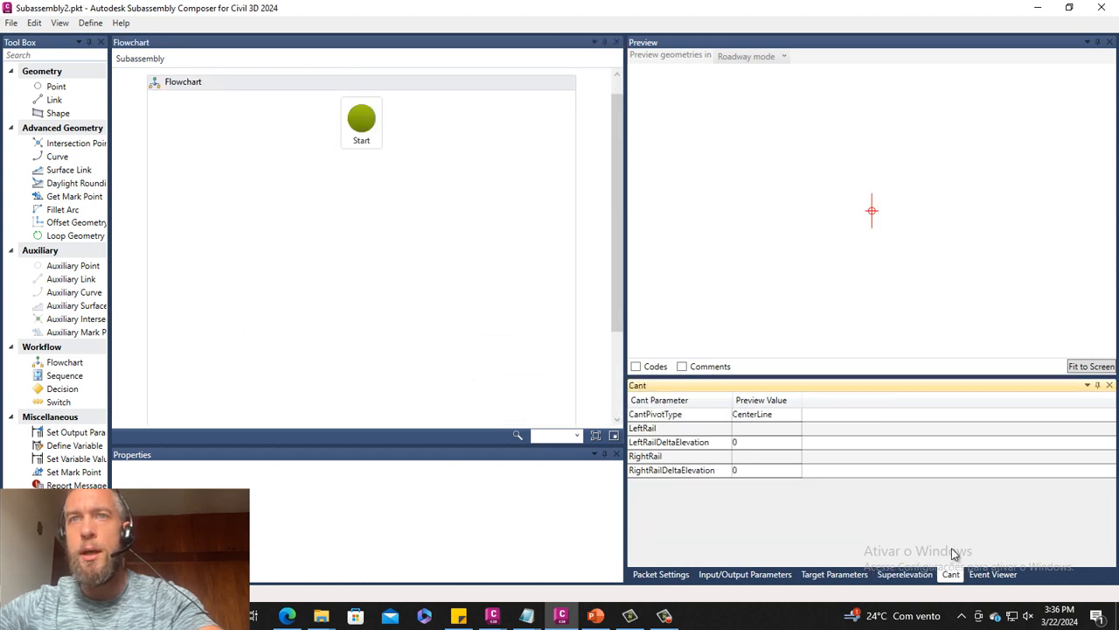
pyautogui.click(749, 429)
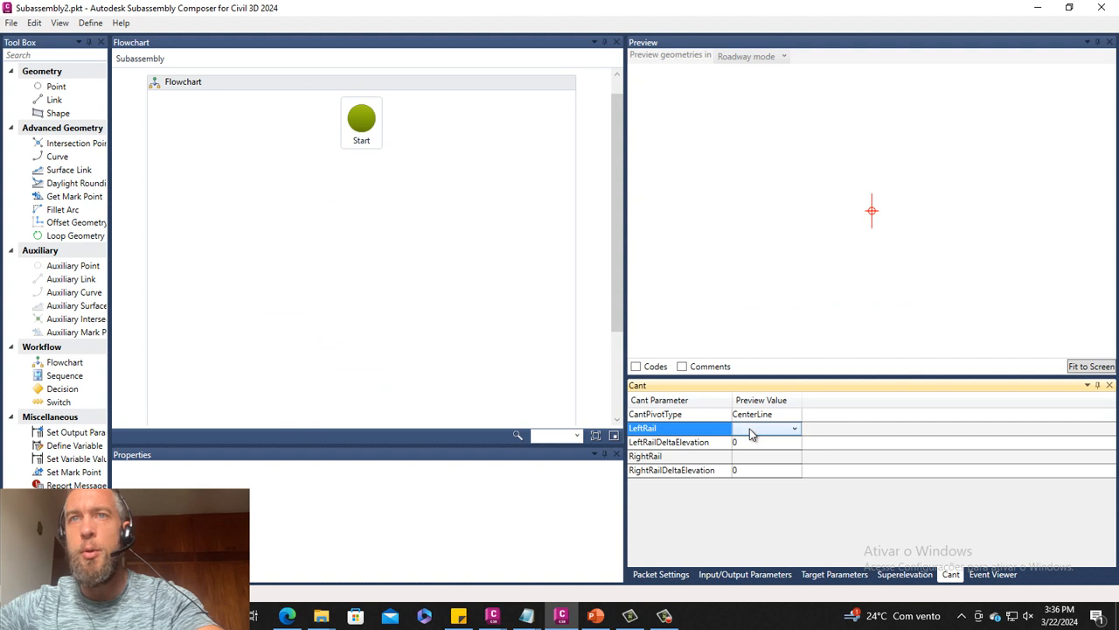
pyautogui.click(749, 429)
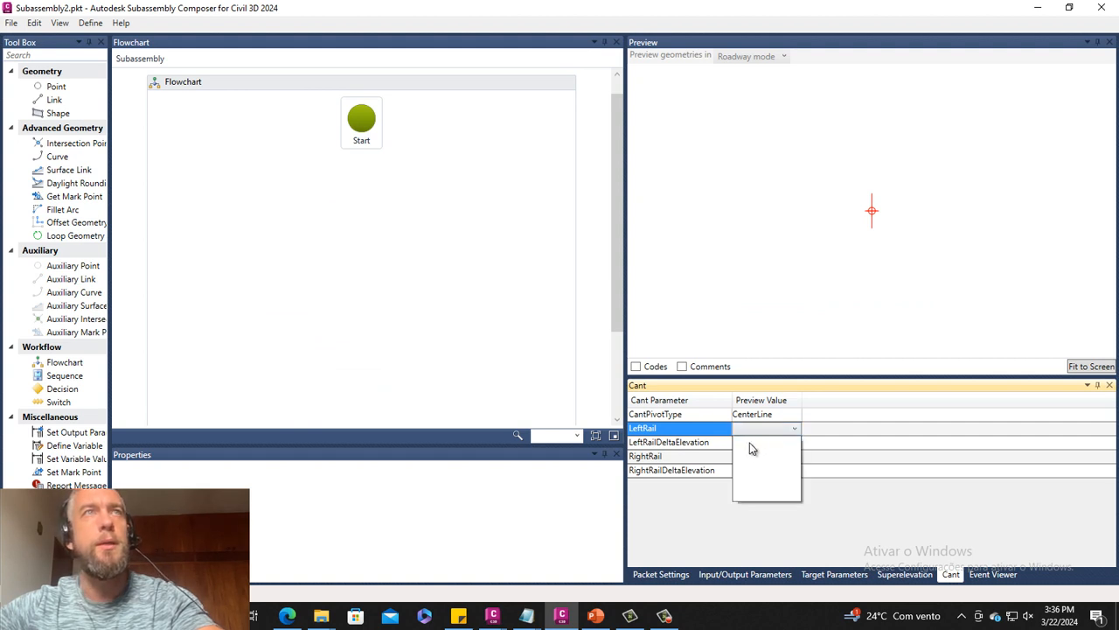
pyautogui.click(751, 446)
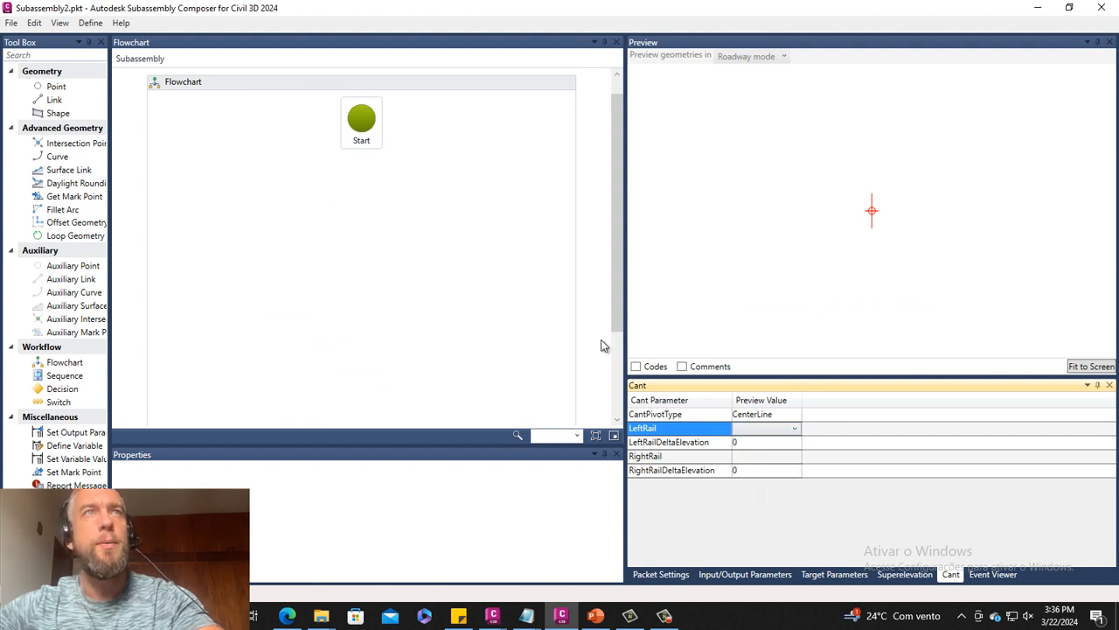
# Reopen caixa_rail24.pkt from the Documents folder
pyautogui.click(9, 23)
pyautogui.click(341, 143)
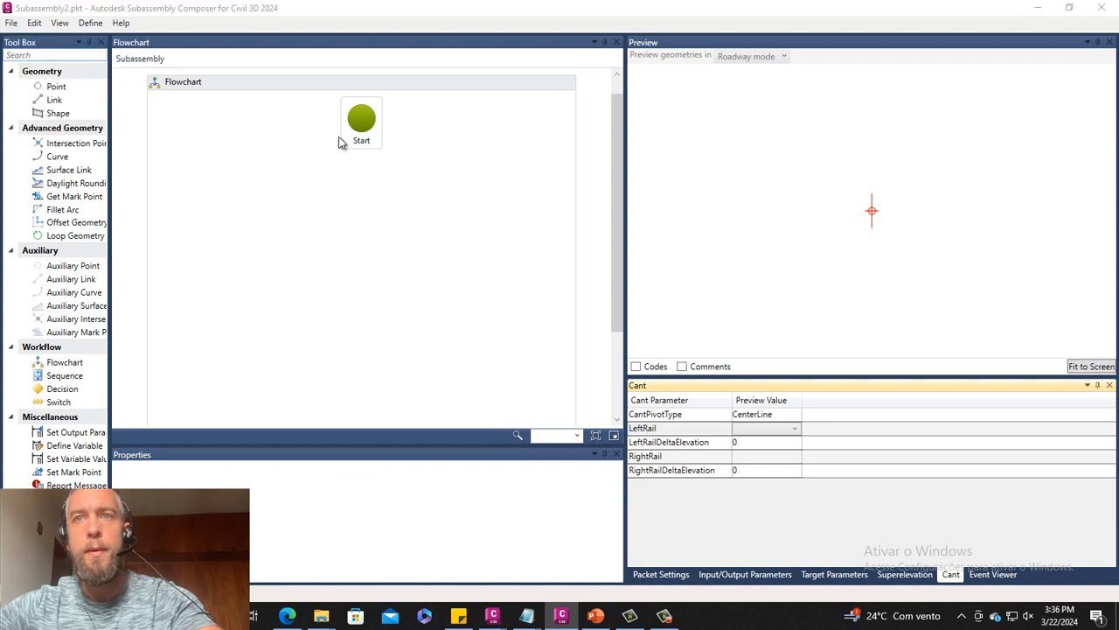
pyautogui.click(187, 437)
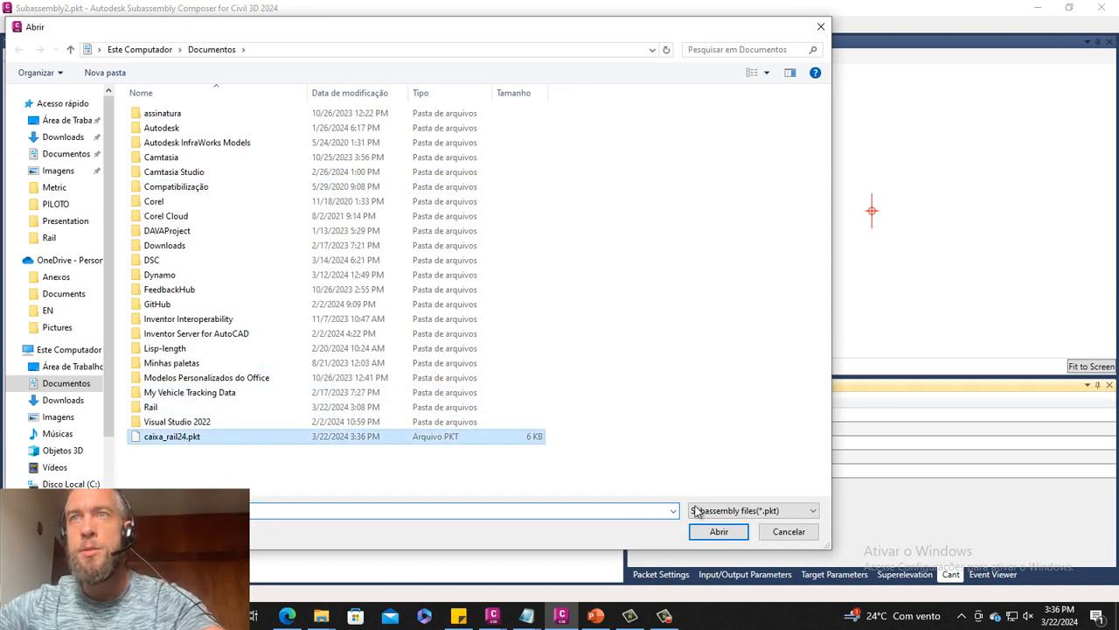
pyautogui.click(719, 531)
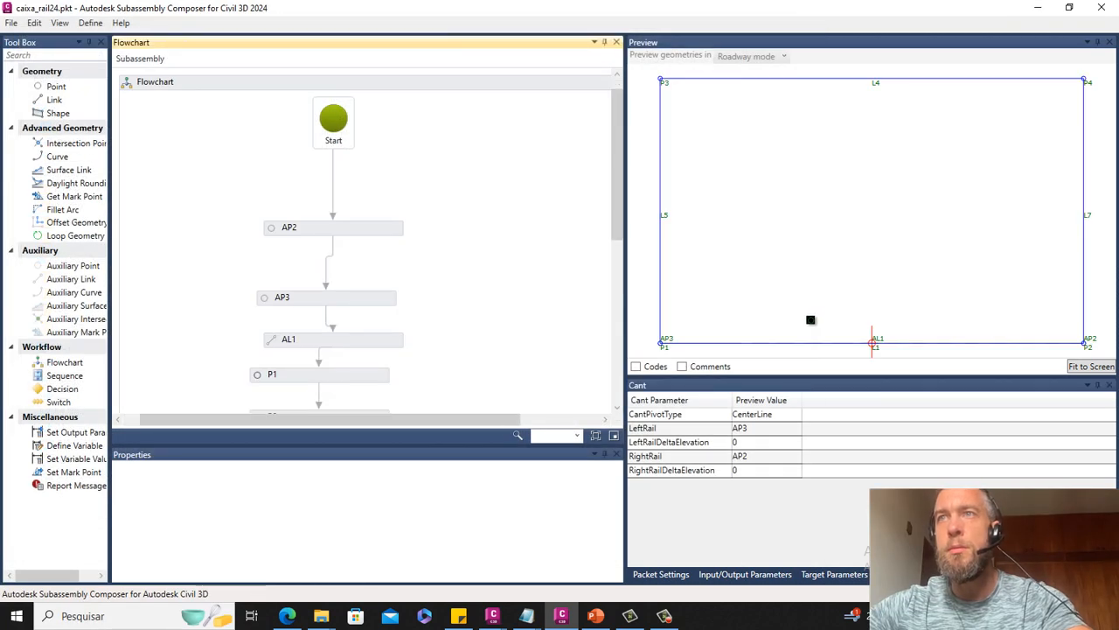
# Examine auxiliary points AP2 and AP3 at the box's base corners and their assignment as right and left rail
pyautogui.scroll(3, 809, 288)
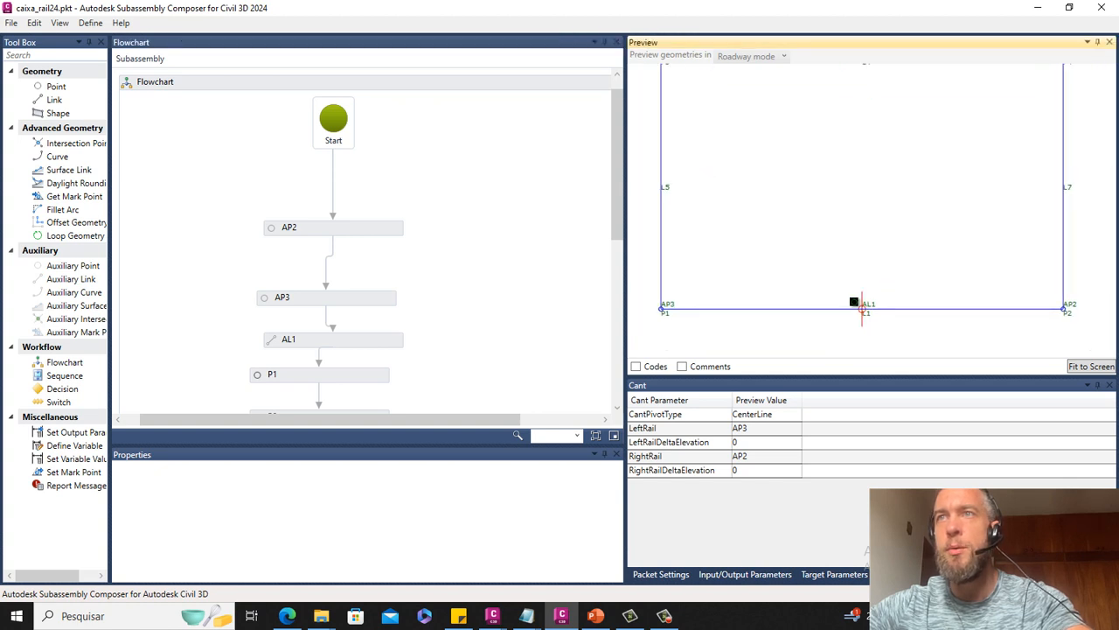
pyautogui.scroll(-1, 860, 302)
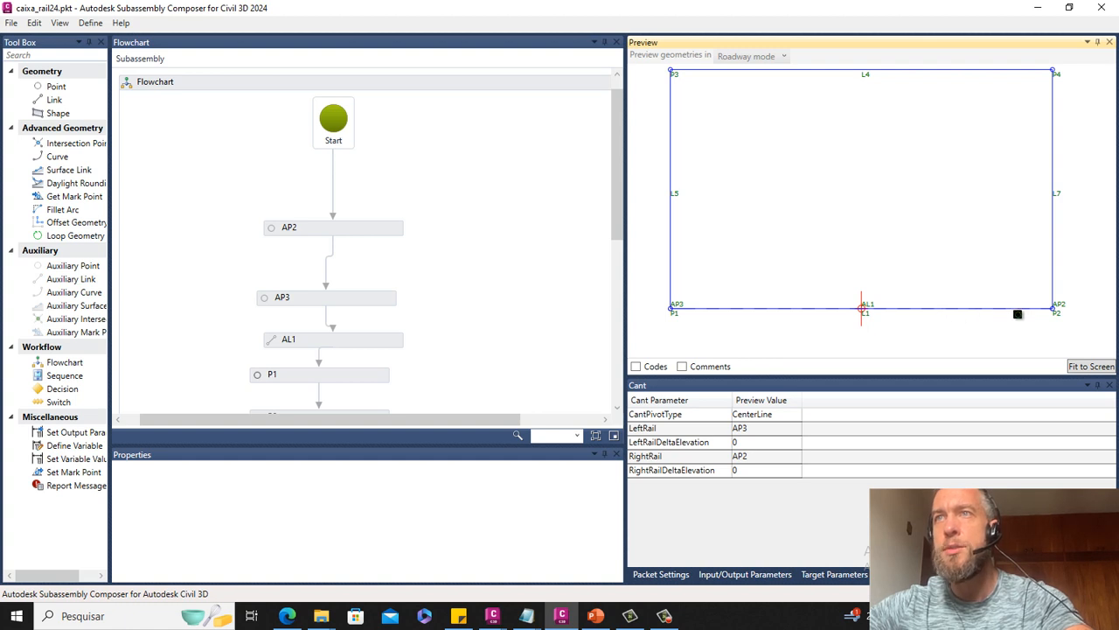
pyautogui.click(1060, 304)
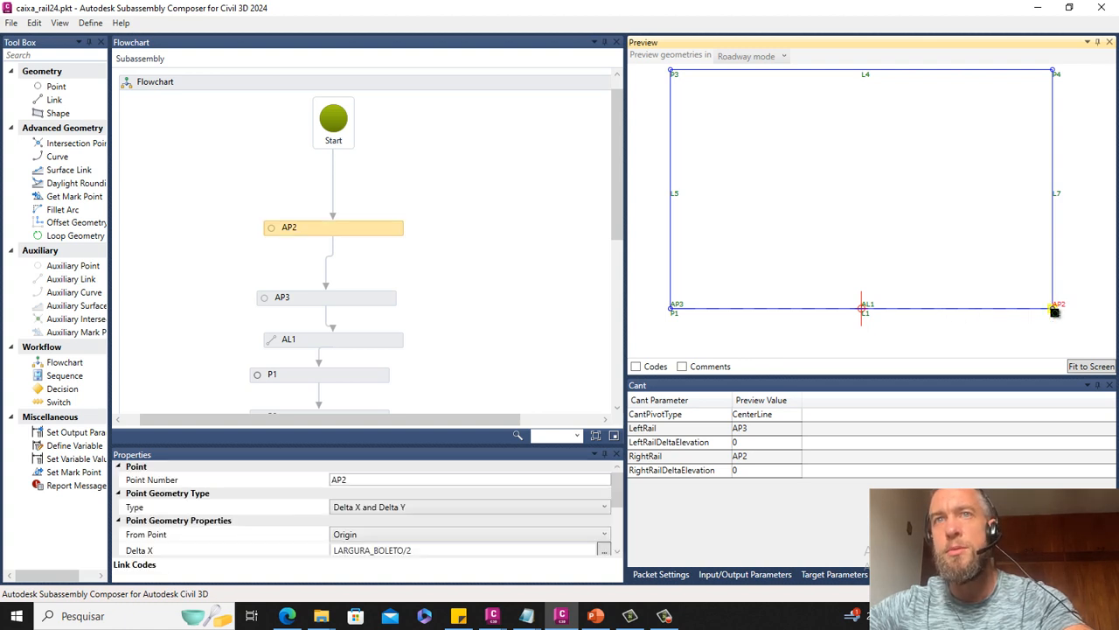
pyautogui.click(684, 301)
pyautogui.click(751, 429)
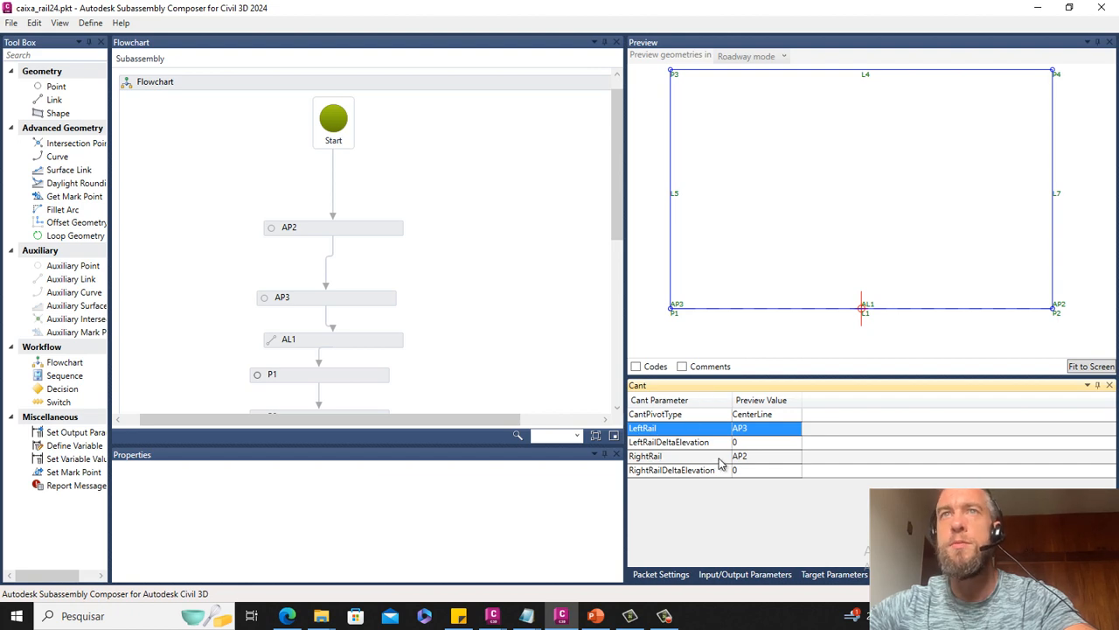
# Switch to the VLT (1) drawing in Civil 3D and close the Alignment Layout Parameters window at the circled curve
pyautogui.click(1036, 9)
pyautogui.click(164, 117)
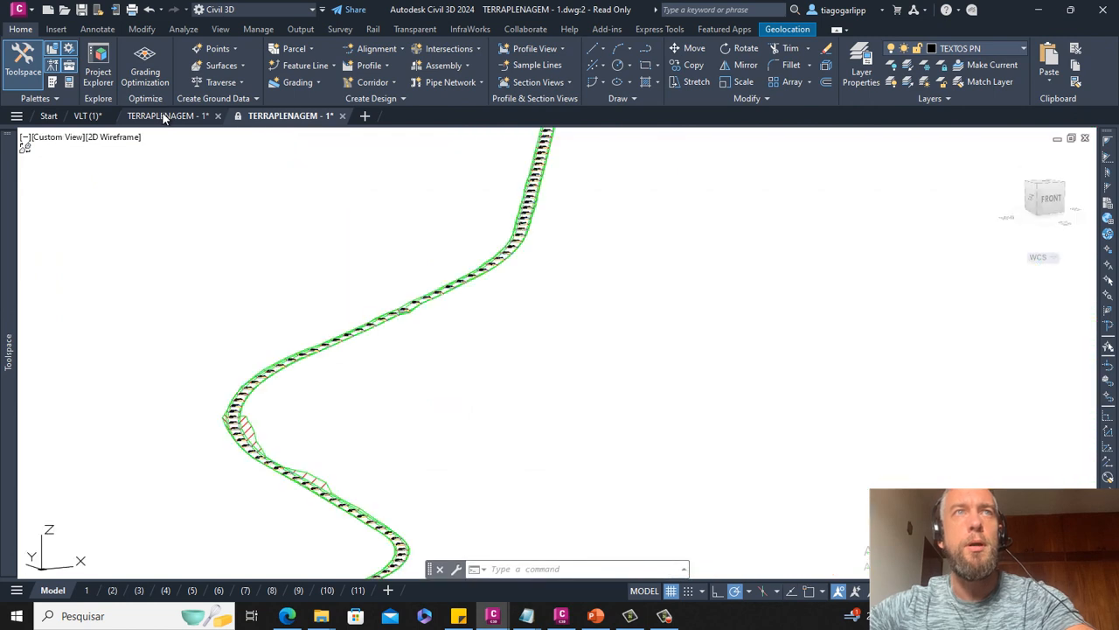
pyautogui.click(88, 116)
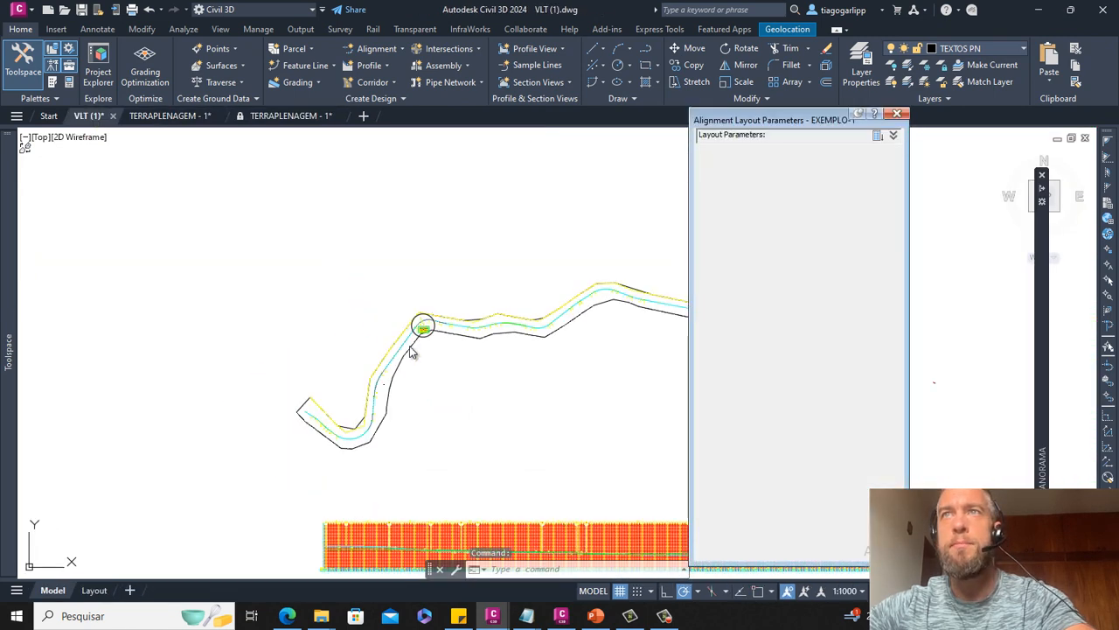
pyautogui.scroll(5, 427, 322)
pyautogui.scroll(4, 426, 322)
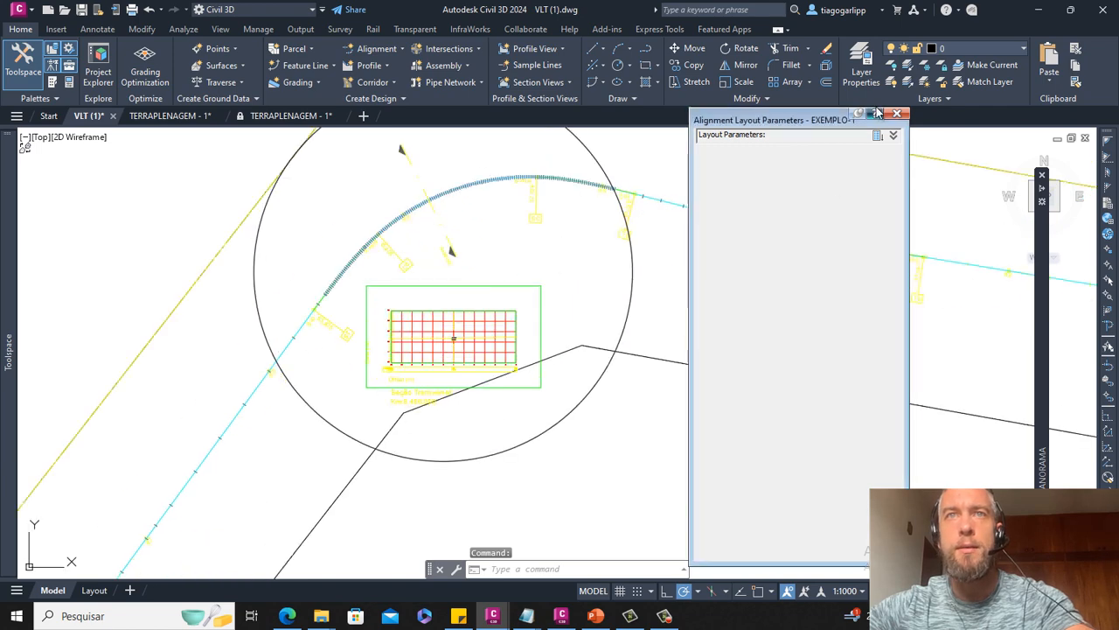
pyautogui.moveTo(588, 363); pyautogui.dragTo(545, 322, button='middle')
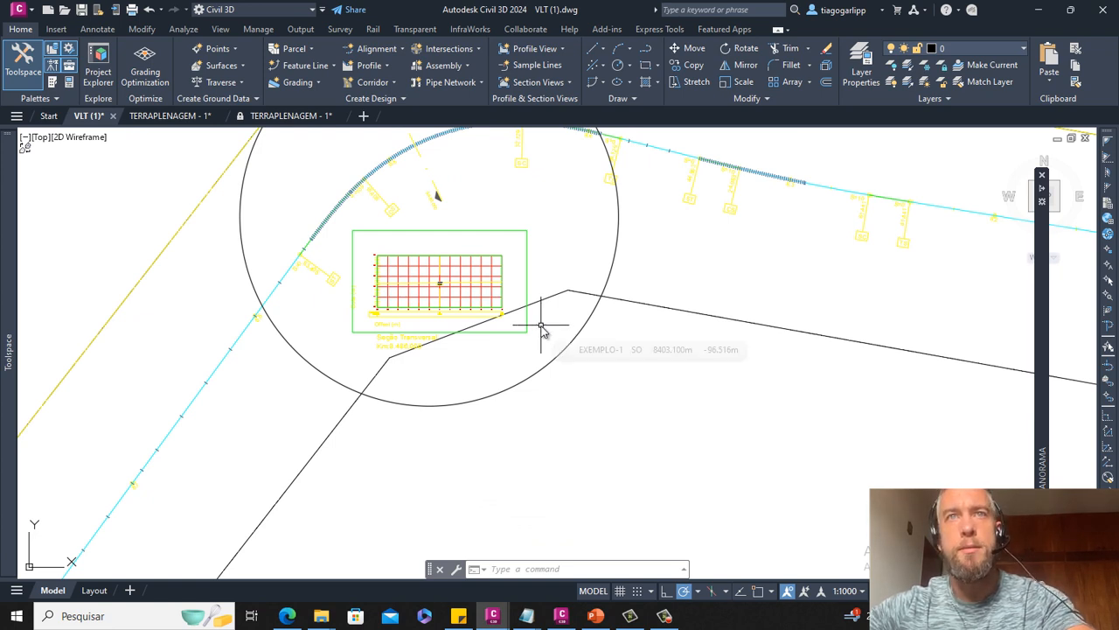
# Examine the canted box corridor section and its slope label in the Km 8.486,000 section view
pyautogui.scroll(10, 438, 285)
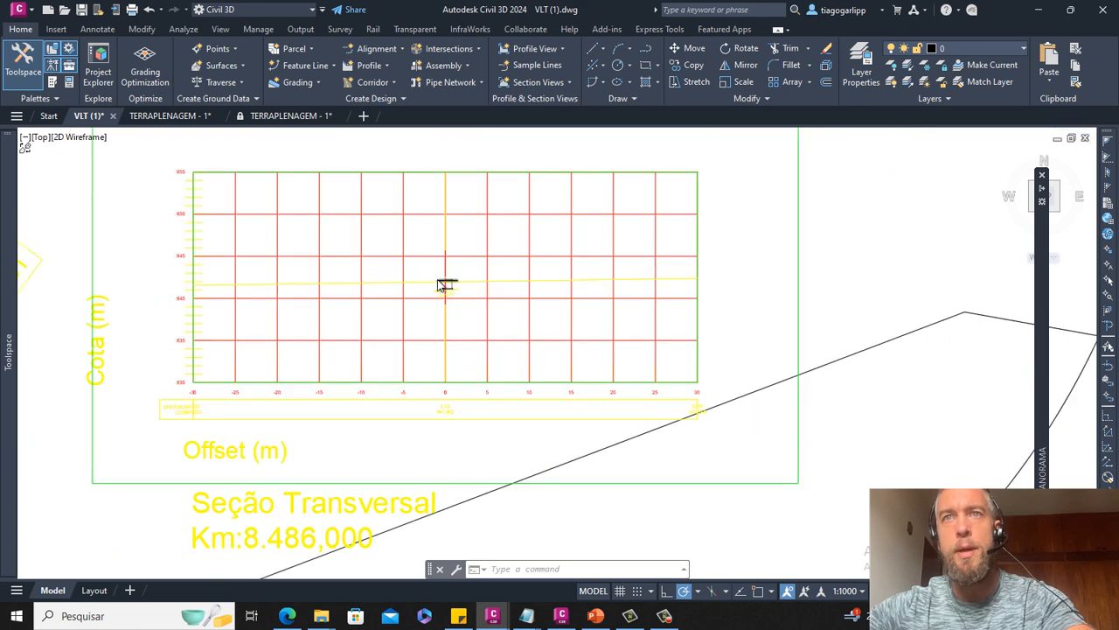
pyautogui.scroll(-3, 437, 285)
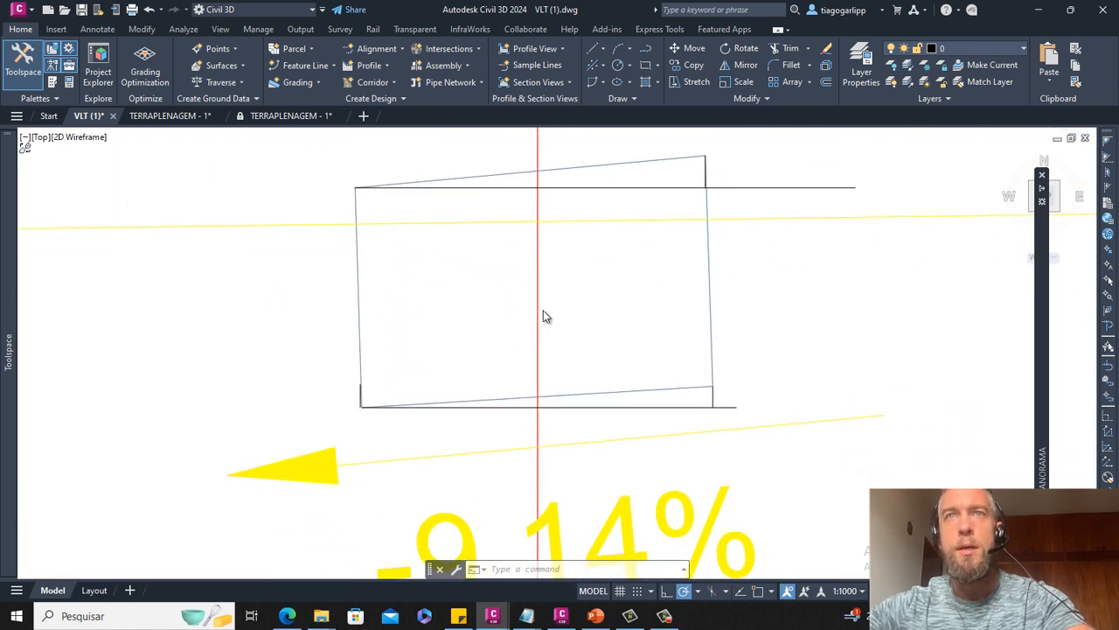
pyautogui.scroll(-2, 594, 371)
pyautogui.press('Escape')
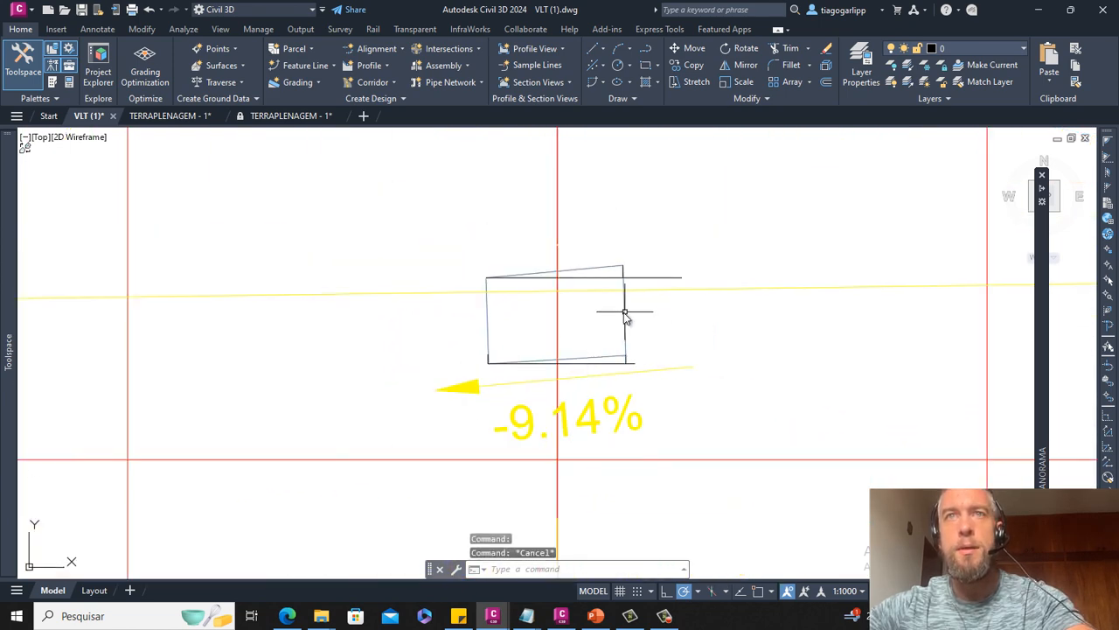
pyautogui.click(622, 318)
pyautogui.scroll(-4, 617, 350)
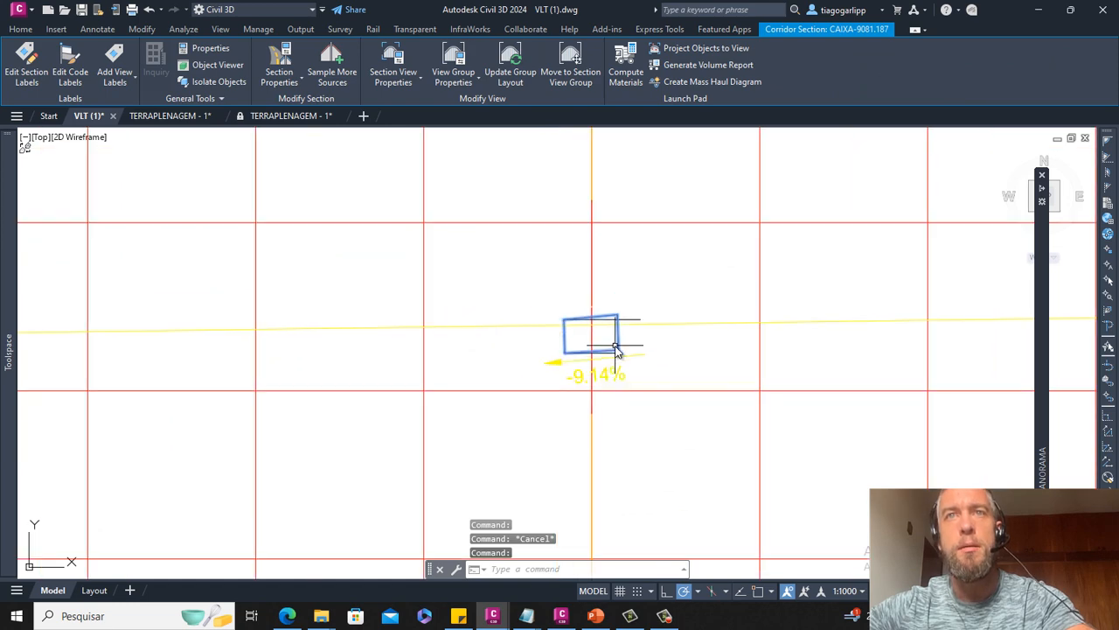
pyautogui.scroll(-3, 616, 347)
pyautogui.press('Escape')
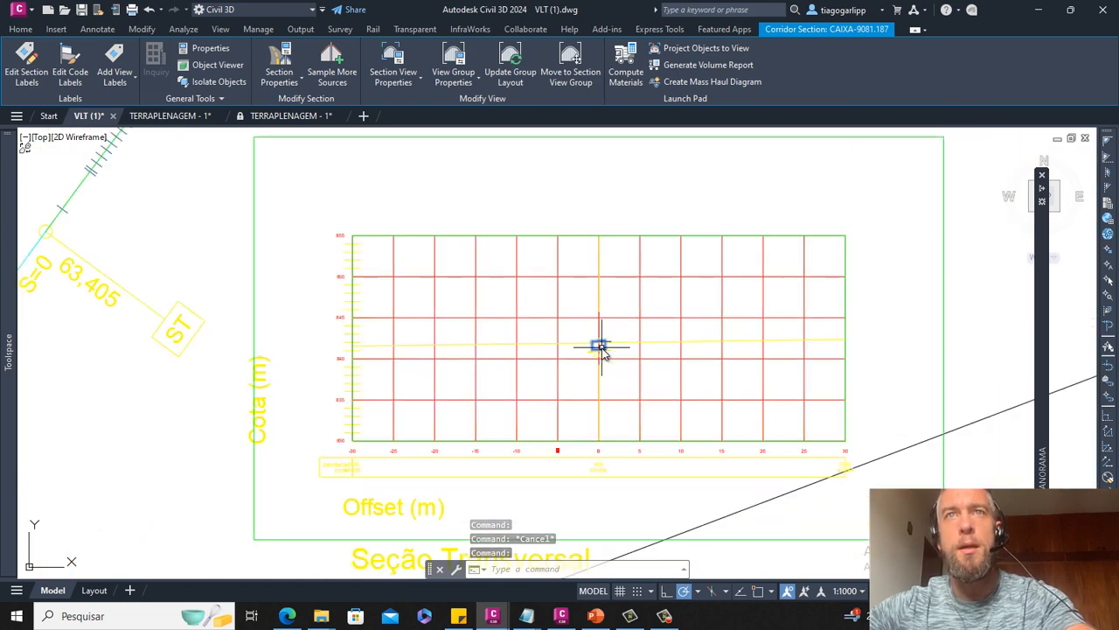
# Select the EXEMPLO-1 rail alignment where the section line crosses its curve and open its cant for calculation and editing
pyautogui.scroll(-3, 594, 343)
pyautogui.scroll(7, 559, 276)
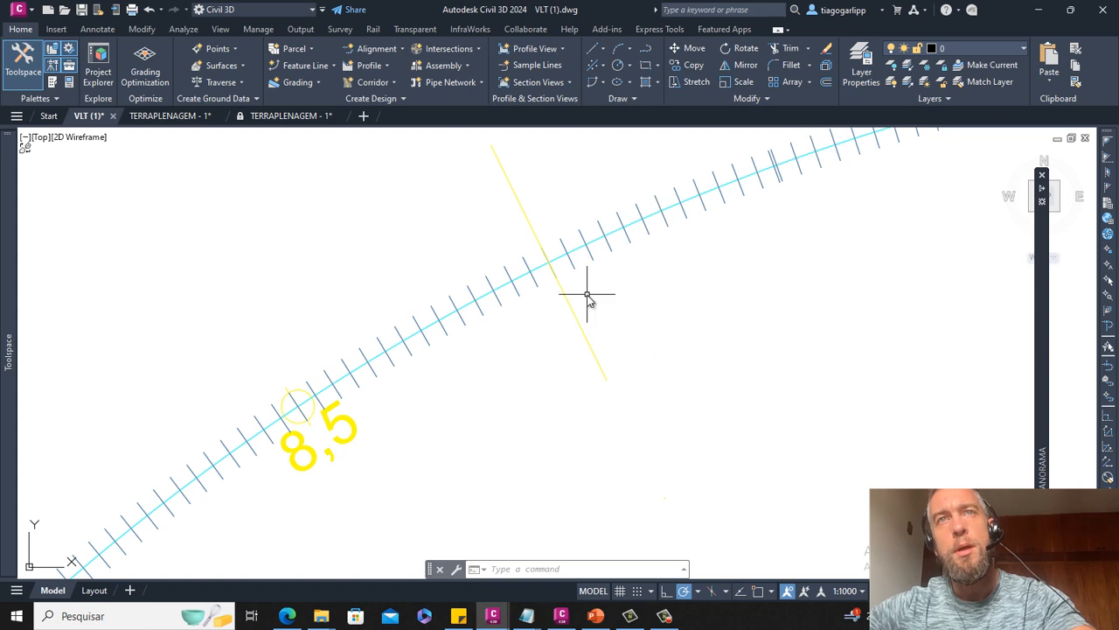
pyautogui.scroll(-4, 587, 289)
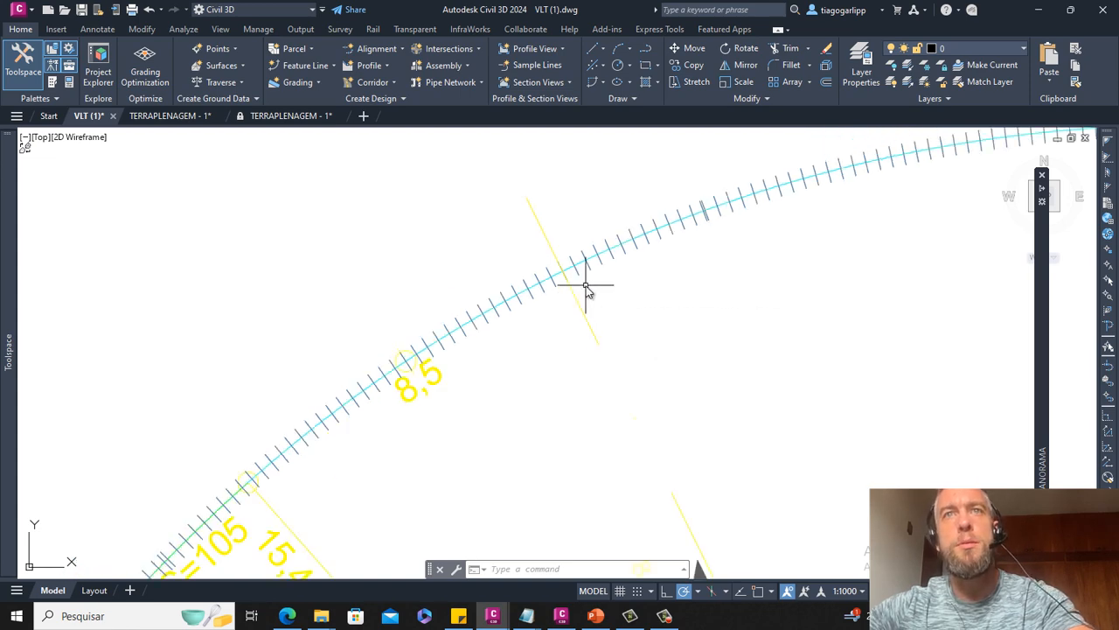
pyautogui.click(582, 267)
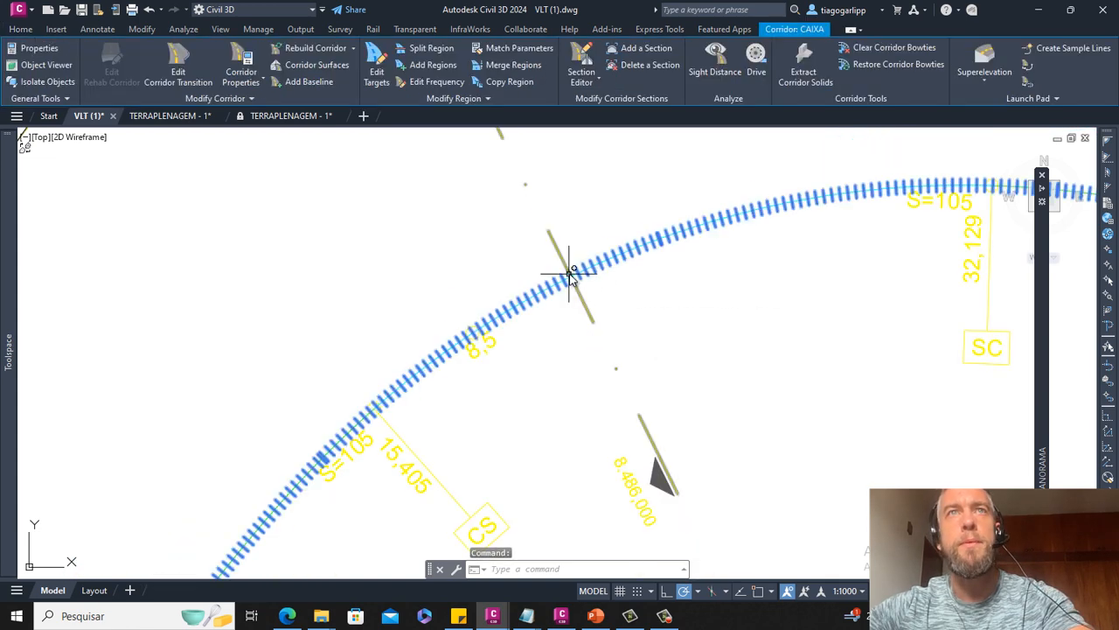
pyautogui.press('Escape')
pyautogui.scroll(4, 574, 272)
pyautogui.click(578, 277)
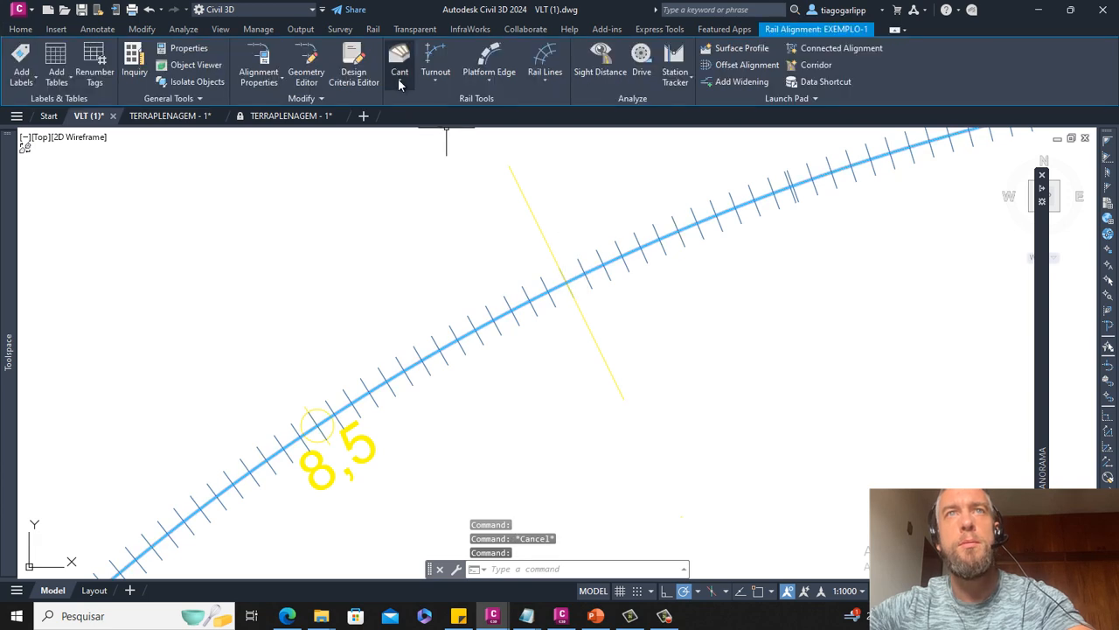
pyautogui.click(399, 73)
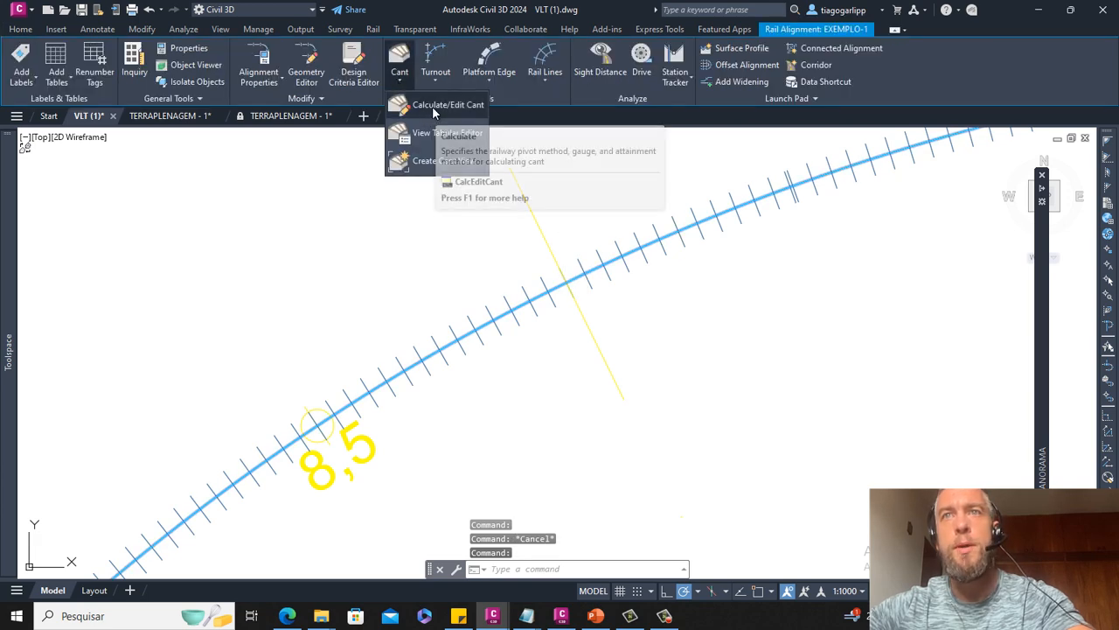
pyautogui.click(432, 106)
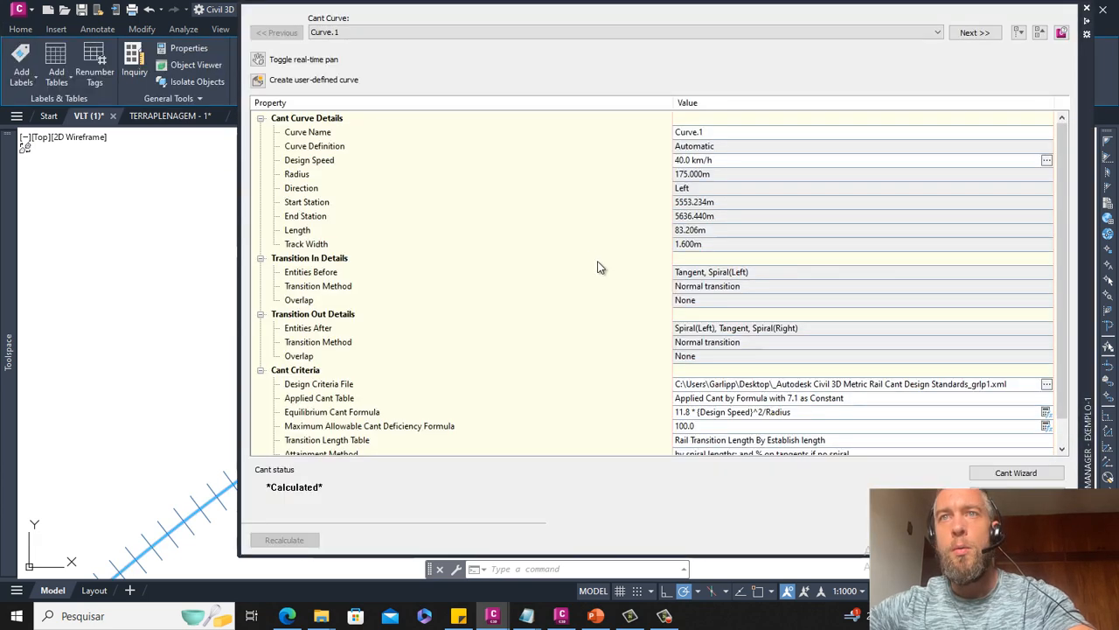
# Review Curve.1's cant criteria, including the design criteria file and equilibrium cant formula, and close the cant manager
pyautogui.scroll(-1, 691, 330)
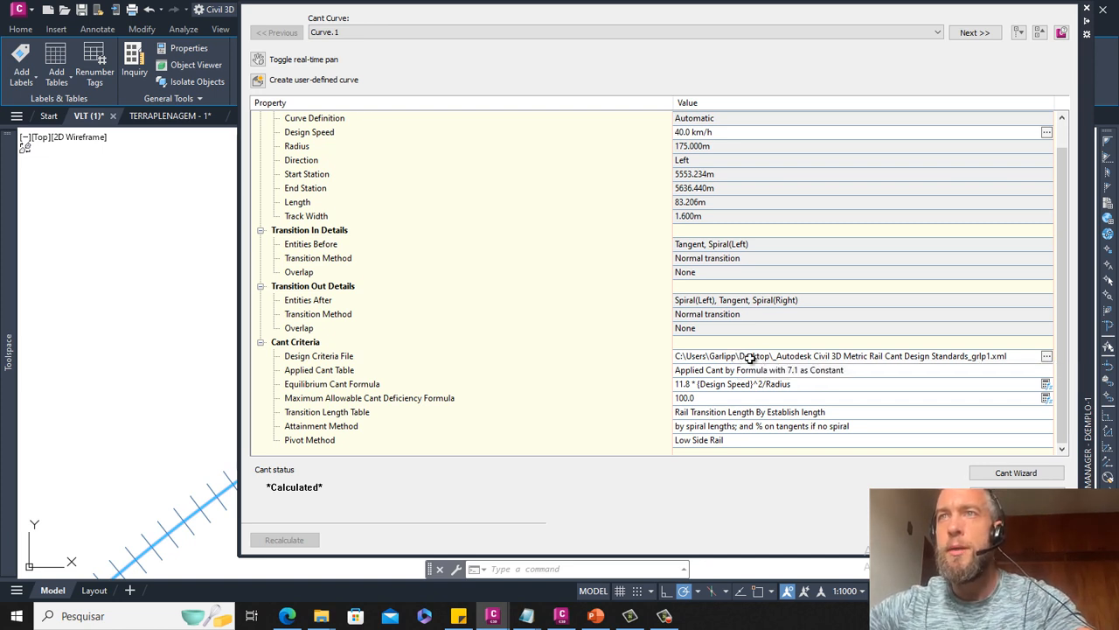
pyautogui.click(749, 358)
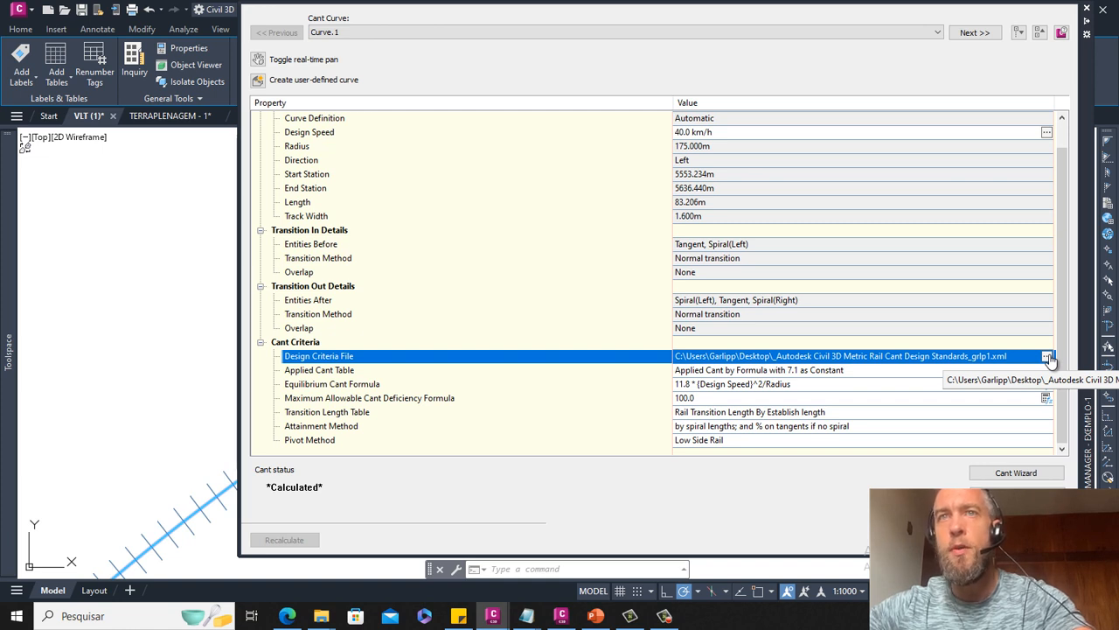
pyautogui.doubleClick(704, 385)
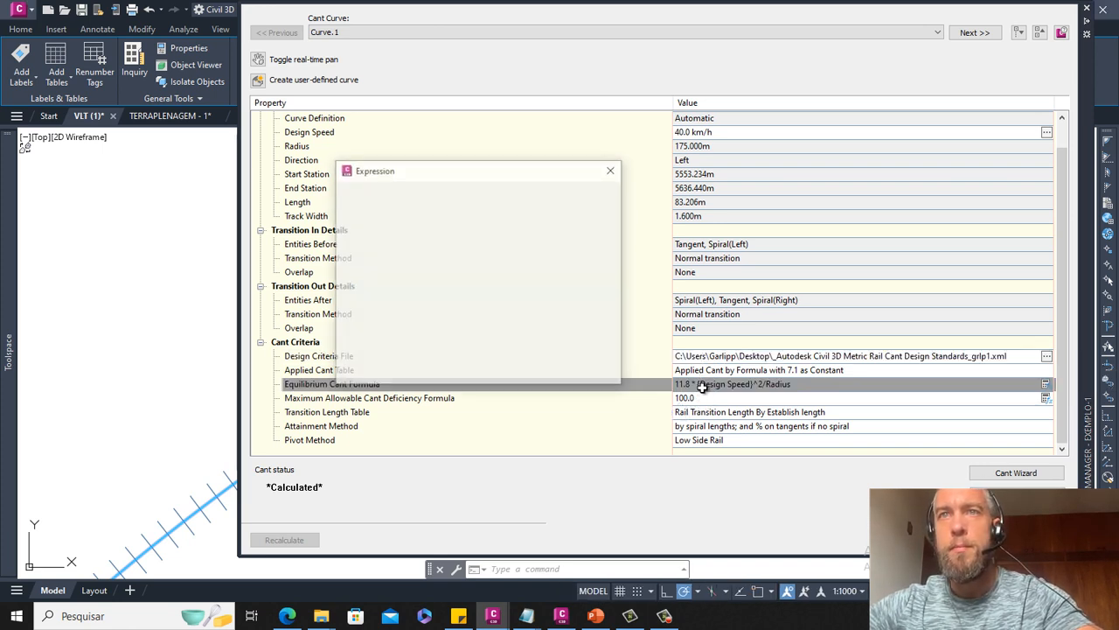
pyautogui.click(529, 369)
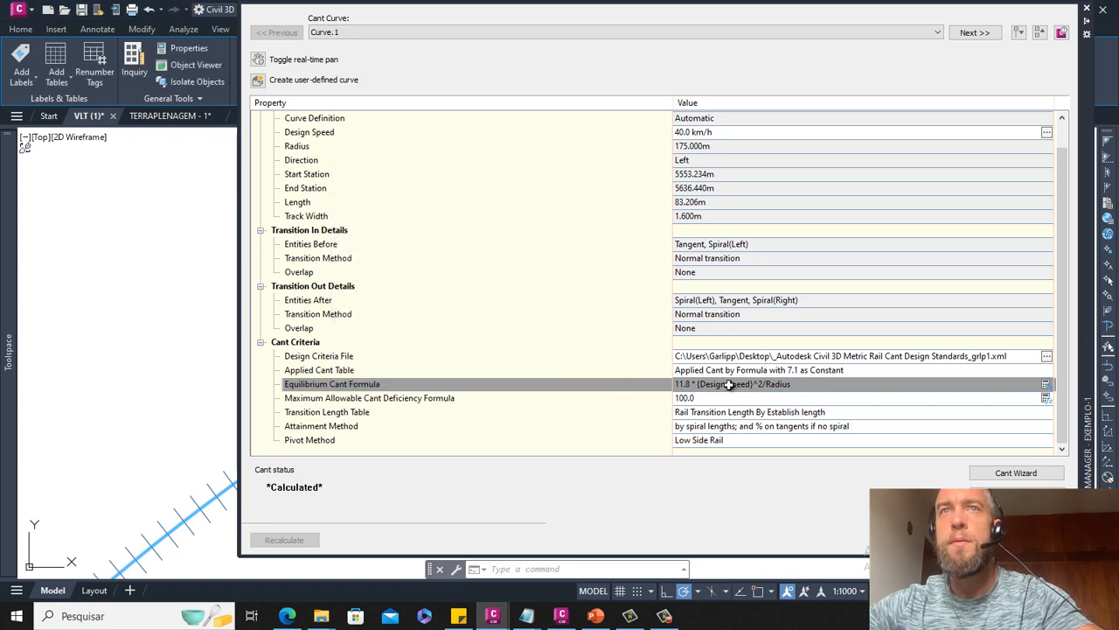
pyautogui.click(1087, 9)
pyautogui.scroll(-5, 575, 315)
pyautogui.press('Escape')
# Examine the canted box in the Km 8.486,000 section view and the short vertical line at its upper right corner
pyautogui.scroll(8, 545, 357)
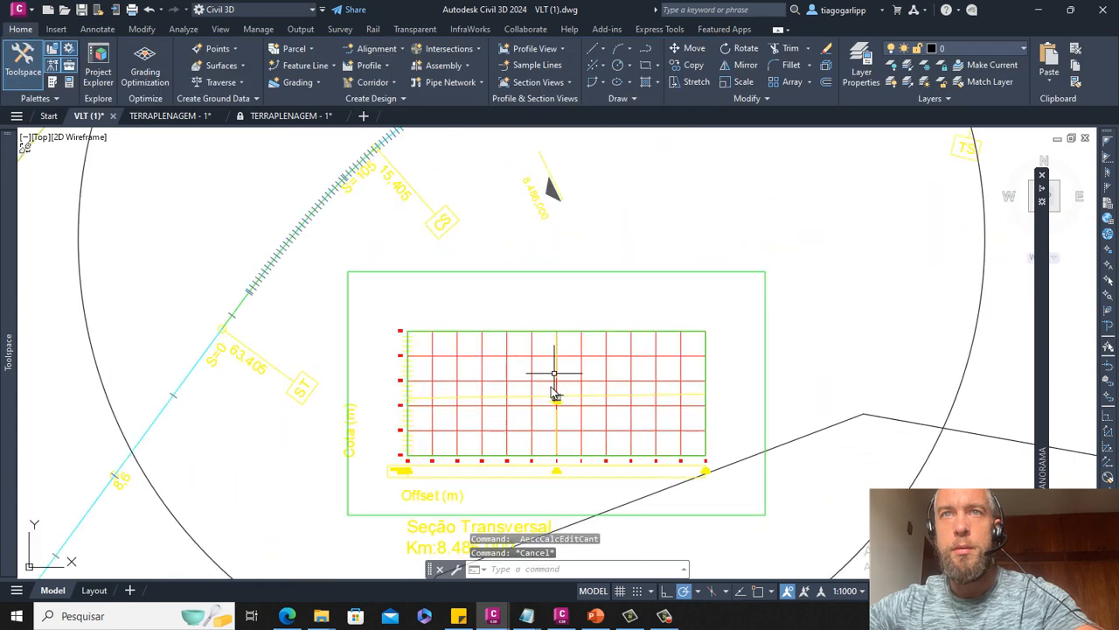
pyautogui.scroll(7, 569, 442)
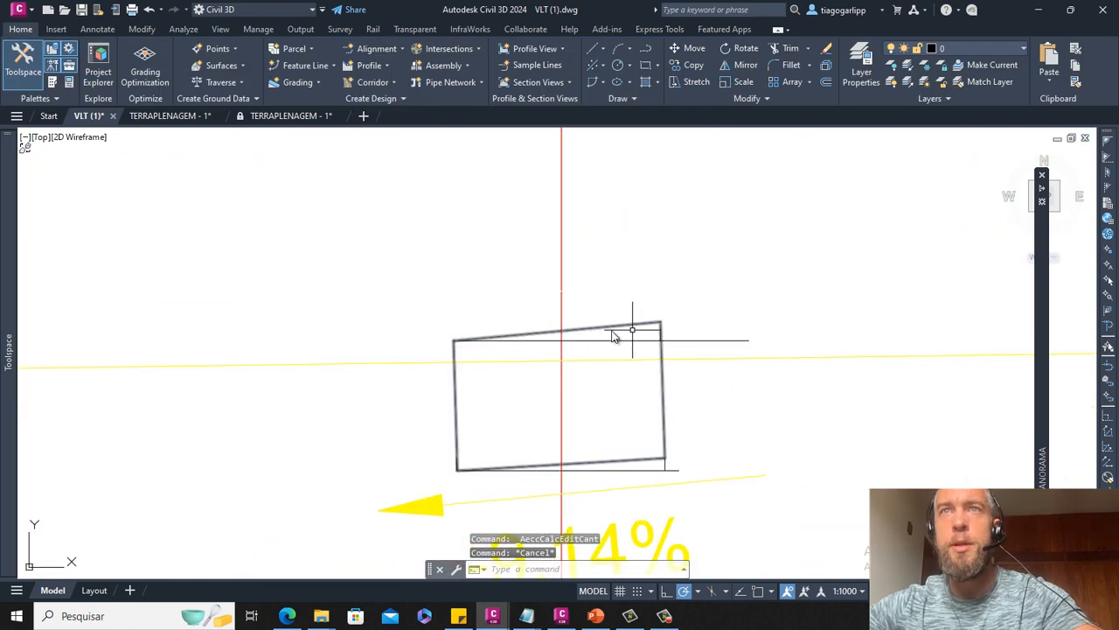
pyautogui.moveTo(640, 303); pyautogui.dragTo(662, 219, button='middle')
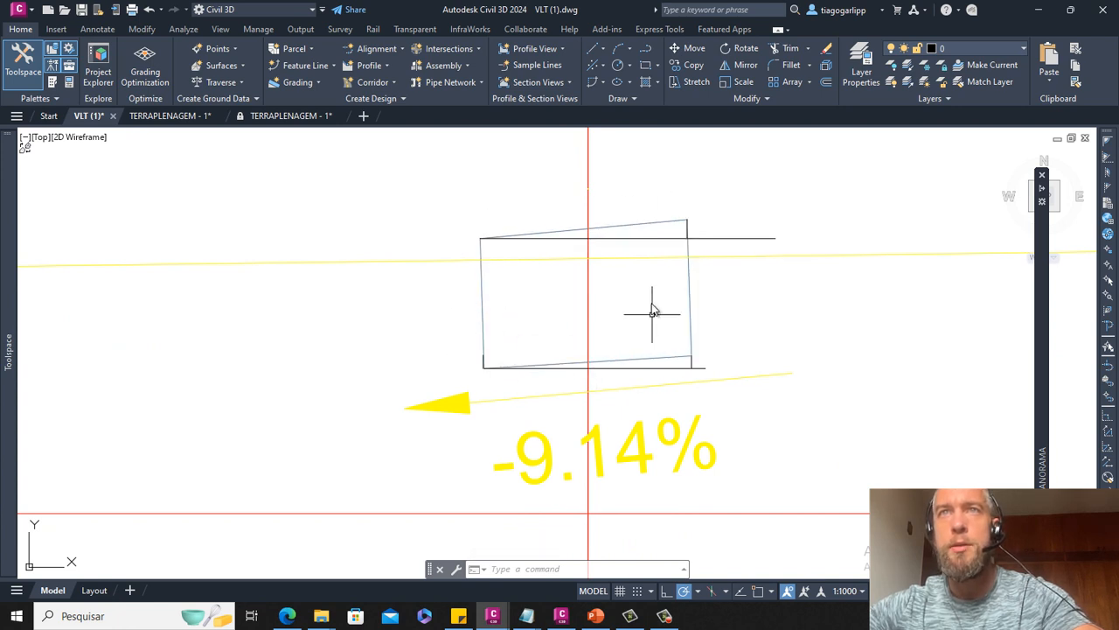
pyautogui.click(685, 228)
pyautogui.press('Escape')
pyautogui.click(686, 228)
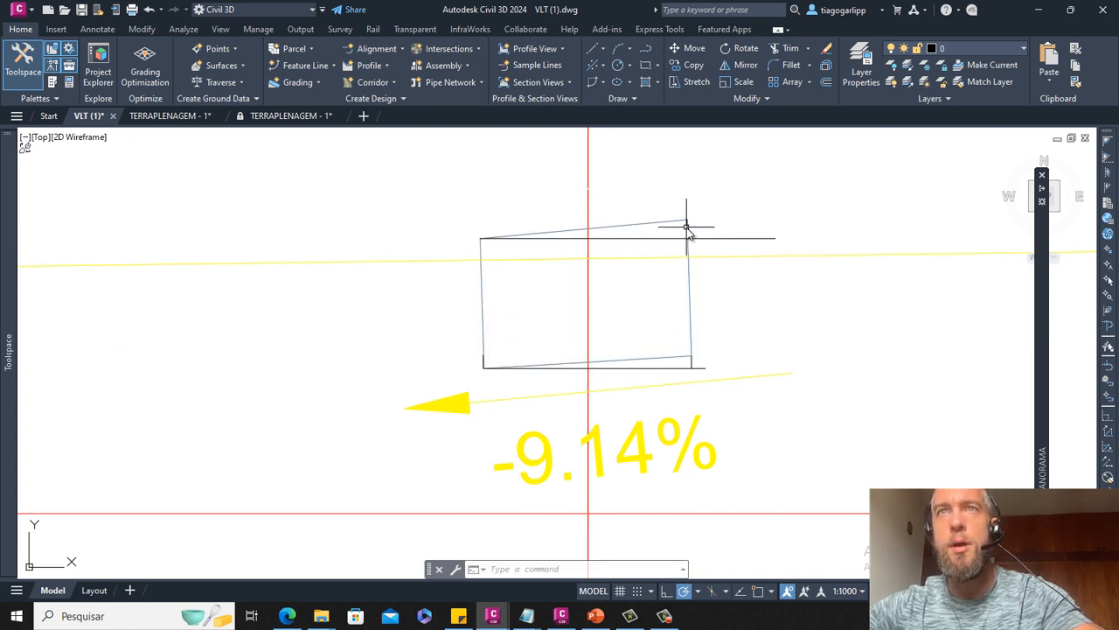
pyautogui.press('Escape')
pyautogui.click(687, 228)
pyautogui.scroll(6, 688, 228)
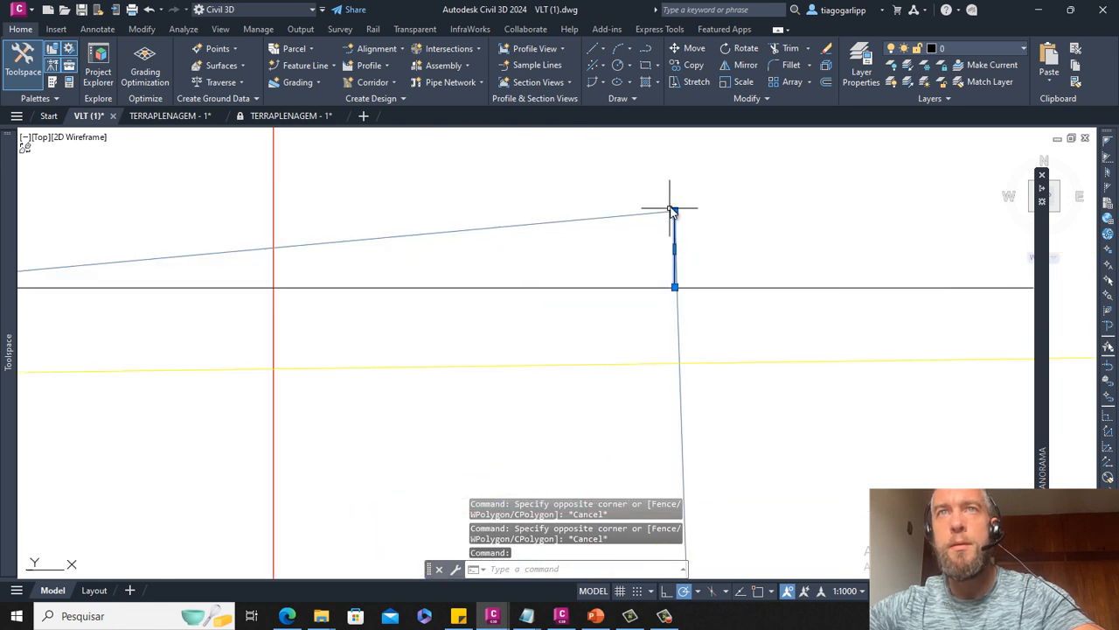
pyautogui.scroll(-2, 671, 180)
pyautogui.scroll(-4, 671, 180)
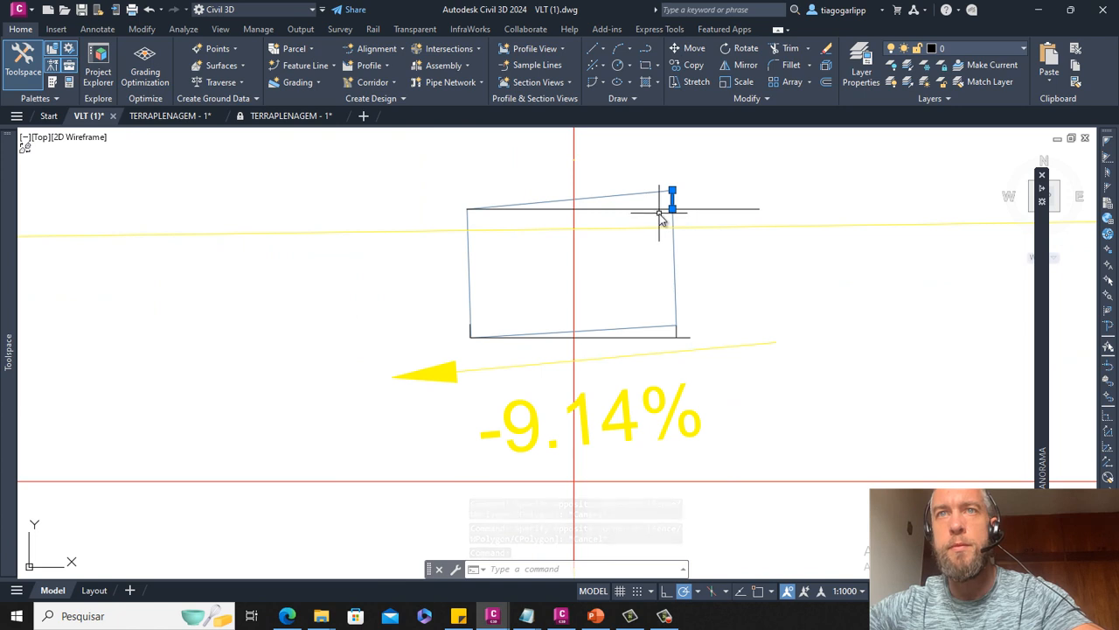
pyautogui.press('Escape')
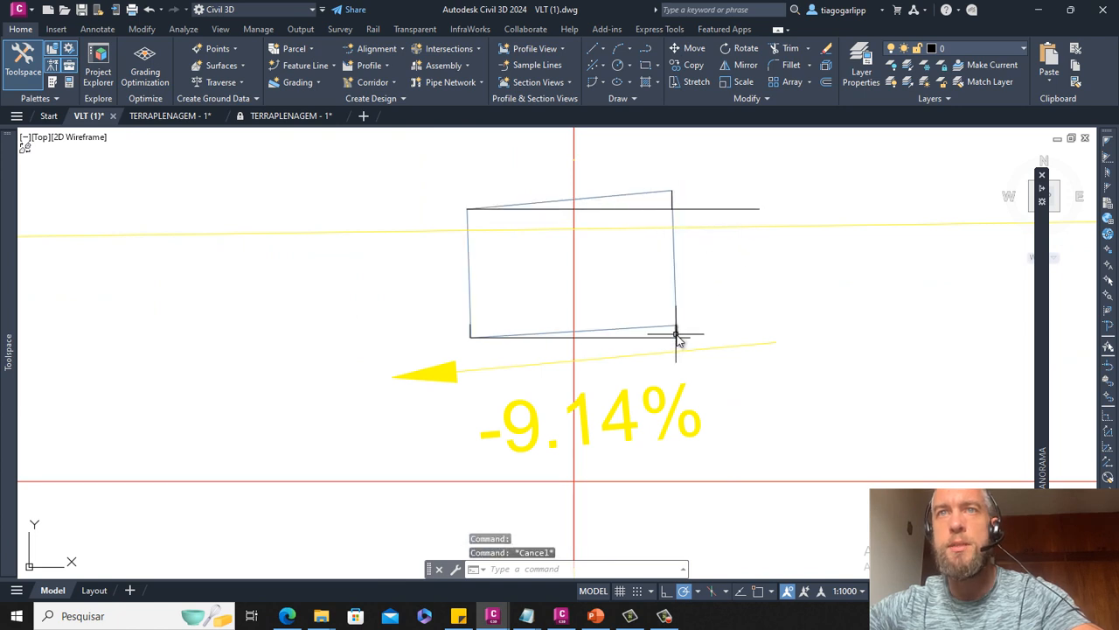
# Compare the short vertical line at the box's lower right corner with the one at its upper right corner
pyautogui.click(676, 331)
pyautogui.moveTo(701, 323)
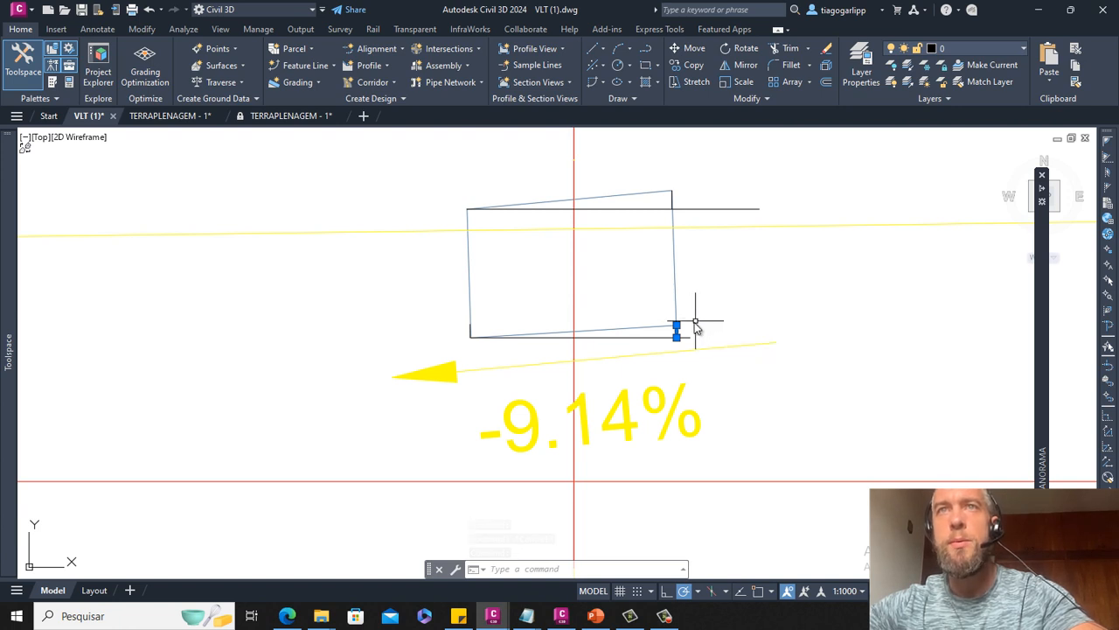
pyautogui.press('Escape')
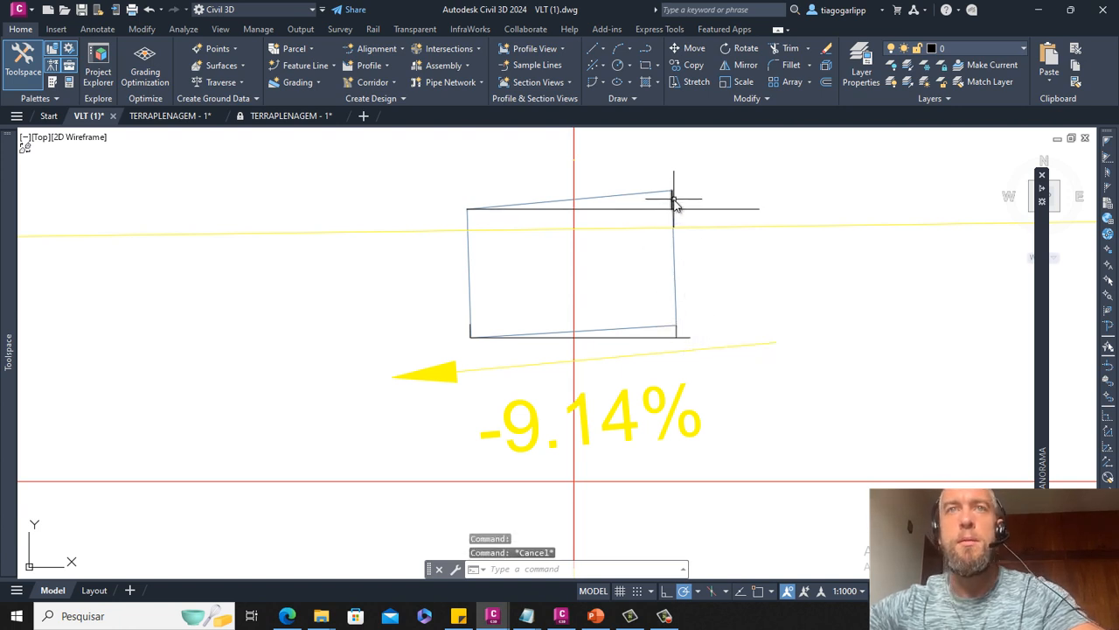
pyautogui.click(673, 201)
pyautogui.press('Escape')
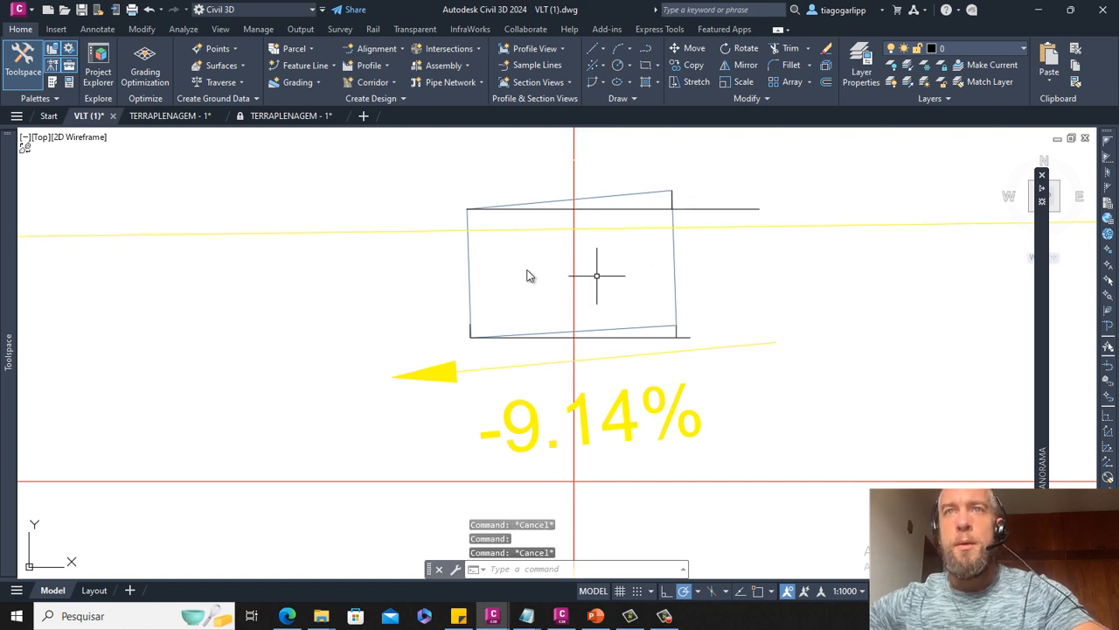
# Go from the canted box section to the grid of section views containing the circled section
pyautogui.scroll(-5, 528, 273)
pyautogui.scroll(-8, 528, 277)
pyautogui.scroll(-8, 528, 274)
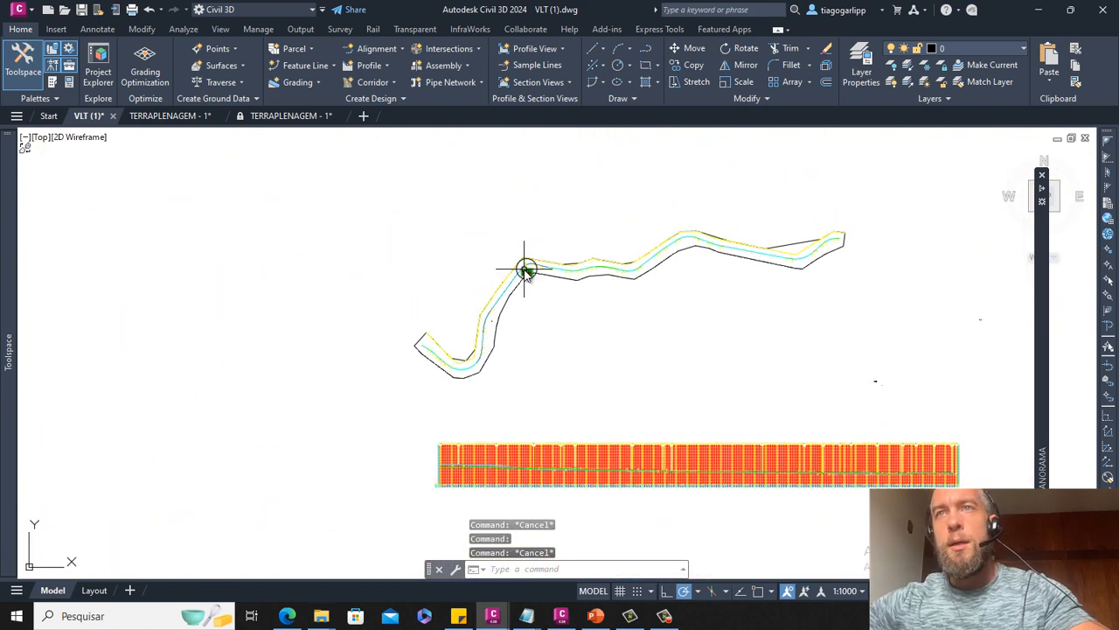
pyautogui.moveTo(673, 310); pyautogui.dragTo(564, 298, button='middle')
pyautogui.moveTo(696, 329); pyautogui.dragTo(538, 306, button='middle')
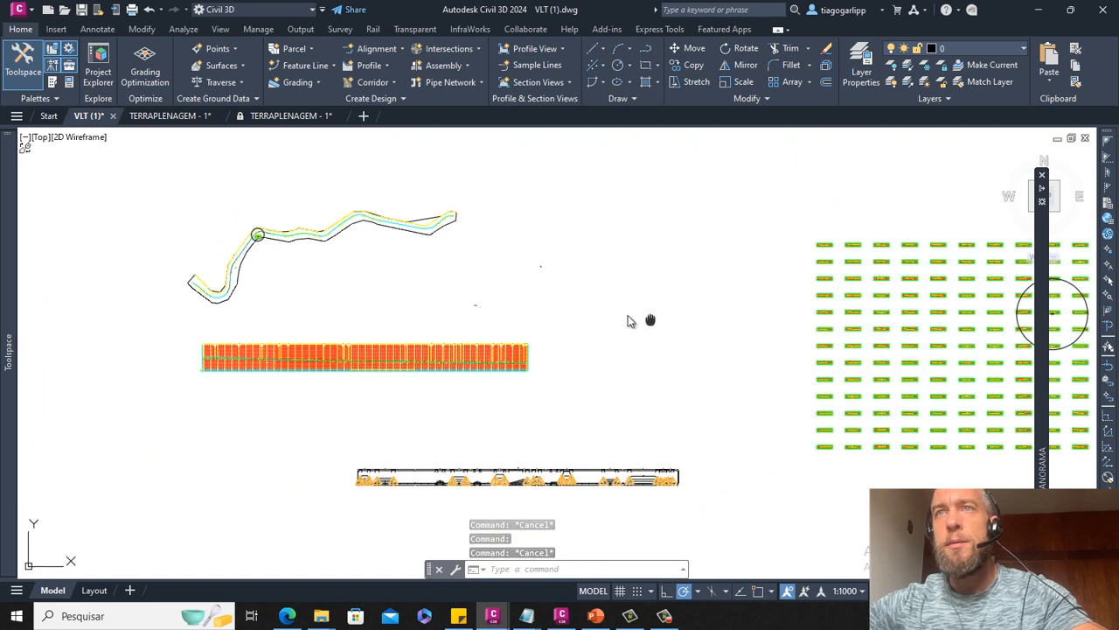
pyautogui.moveTo(713, 321); pyautogui.dragTo(481, 305, button='middle')
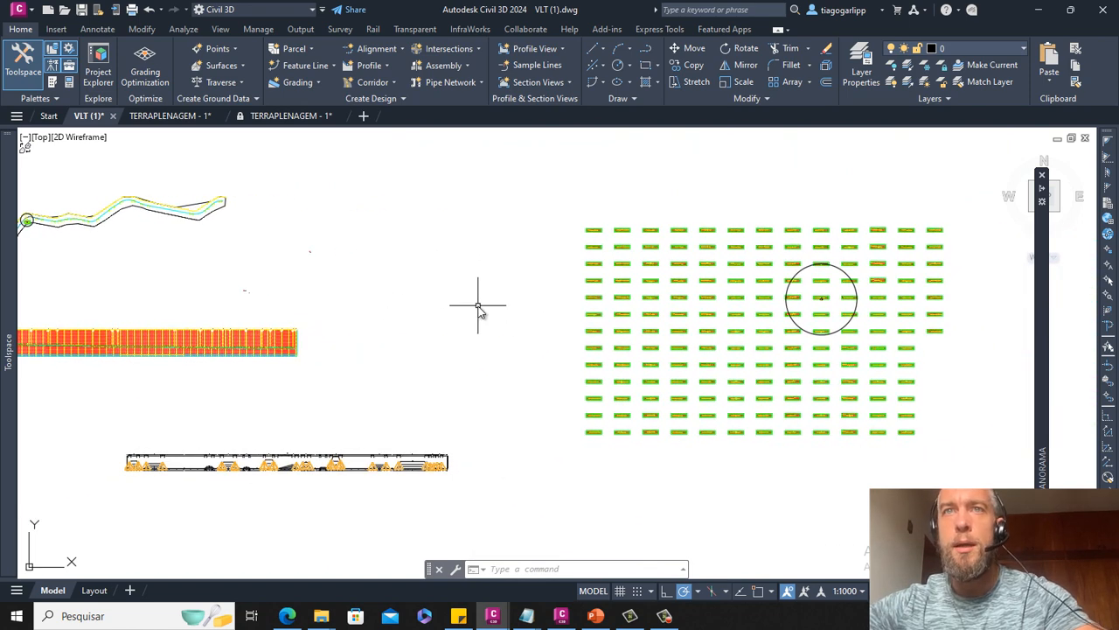